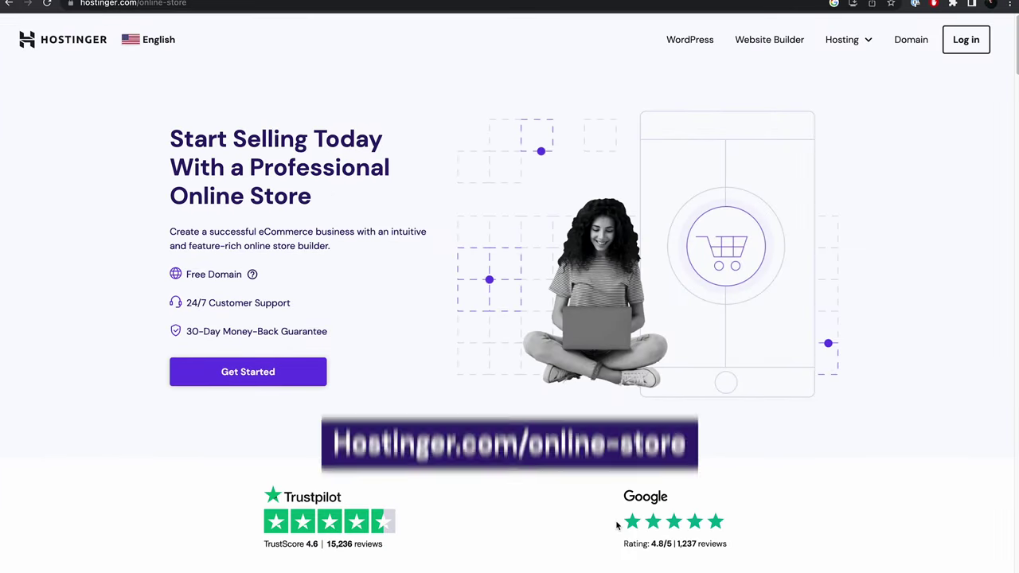
Add the Online Store & Web Hosting plan to the cart and go through the order's account and payment sections.
scroll(617, 525, down, 8)
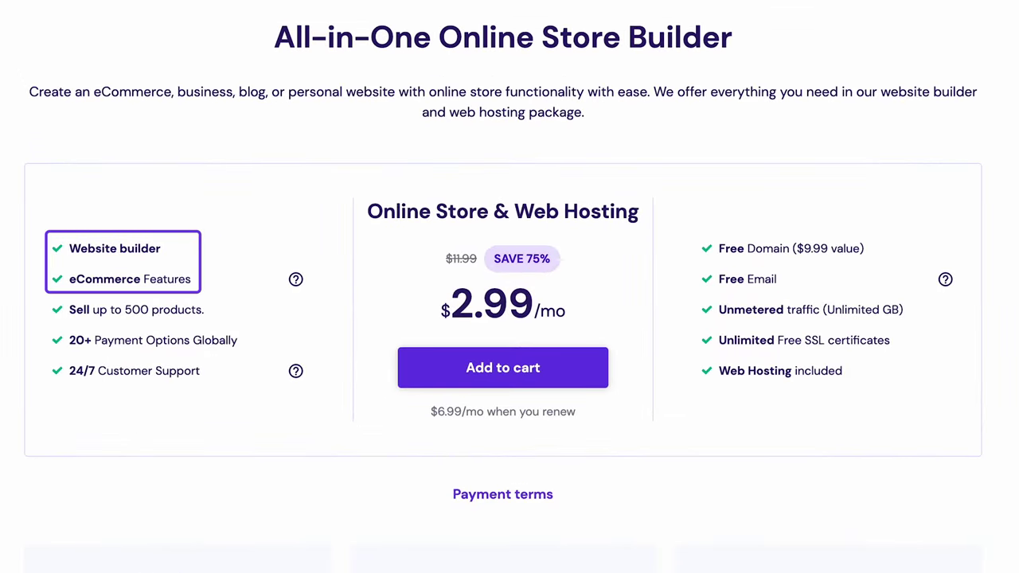
click(543, 382)
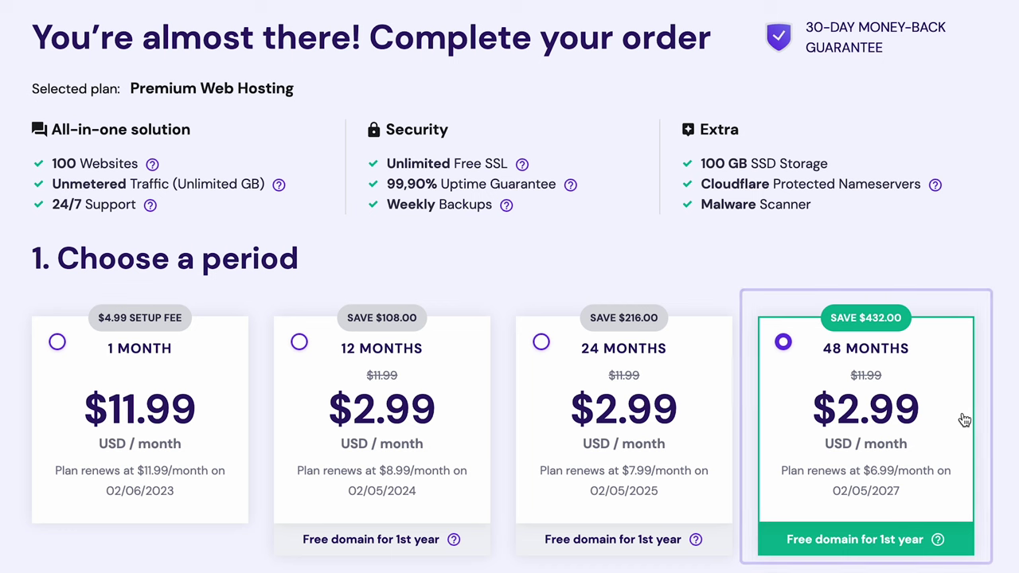
scroll(963, 419, down, 7)
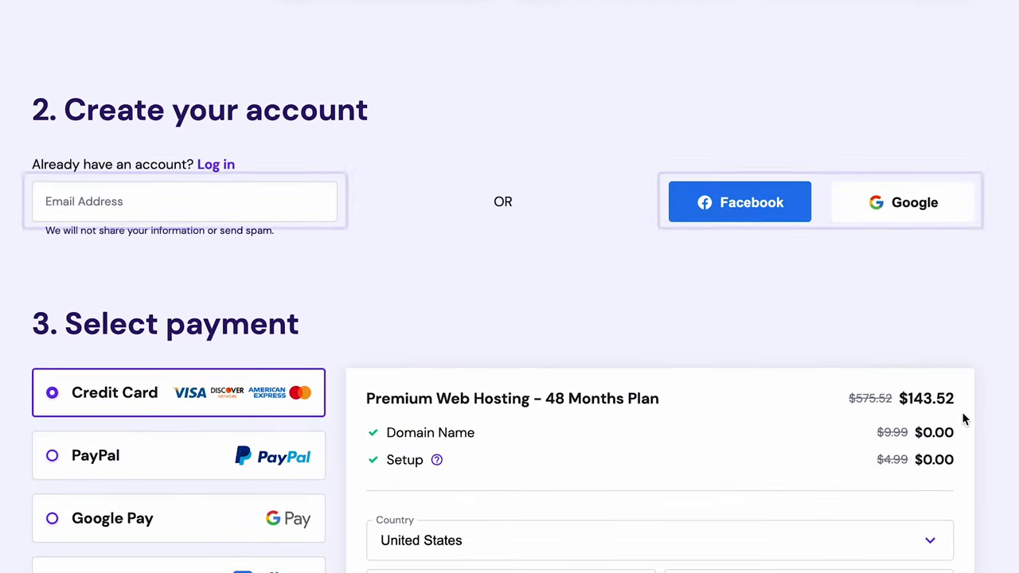
click(326, 216)
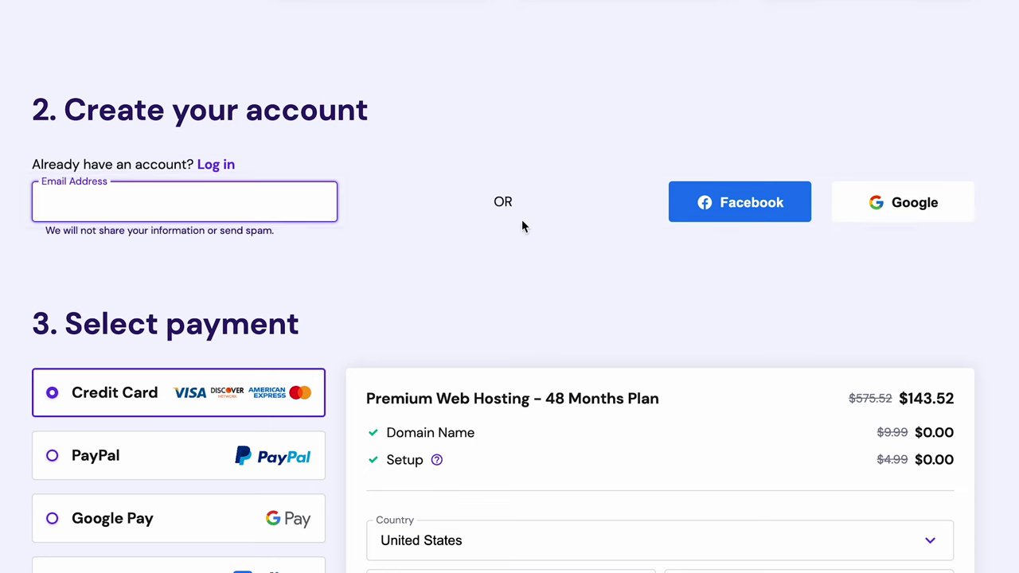
scroll(525, 221, down, 4)
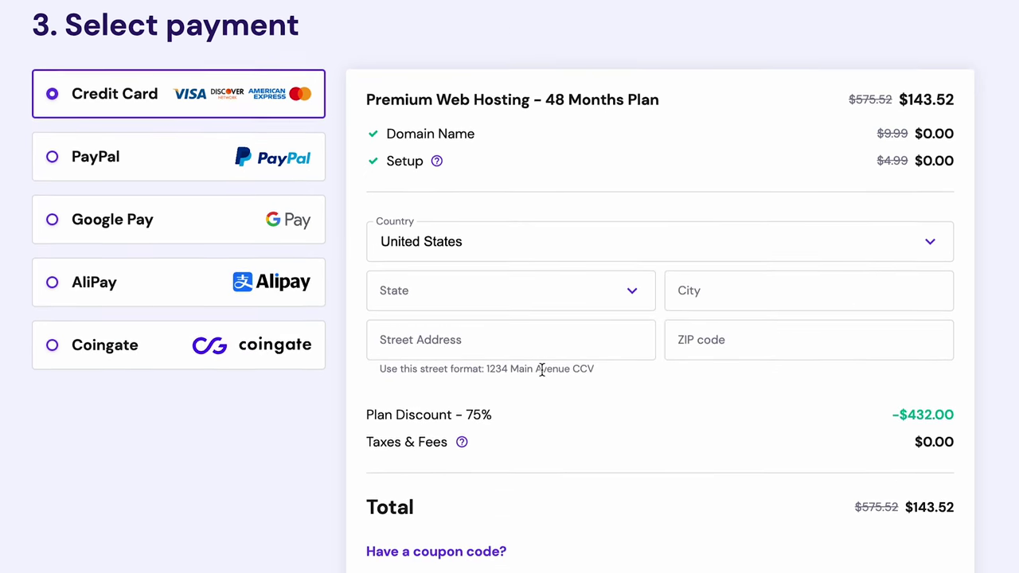
scroll(541, 370, down, 3)
scroll(542, 370, down, 2)
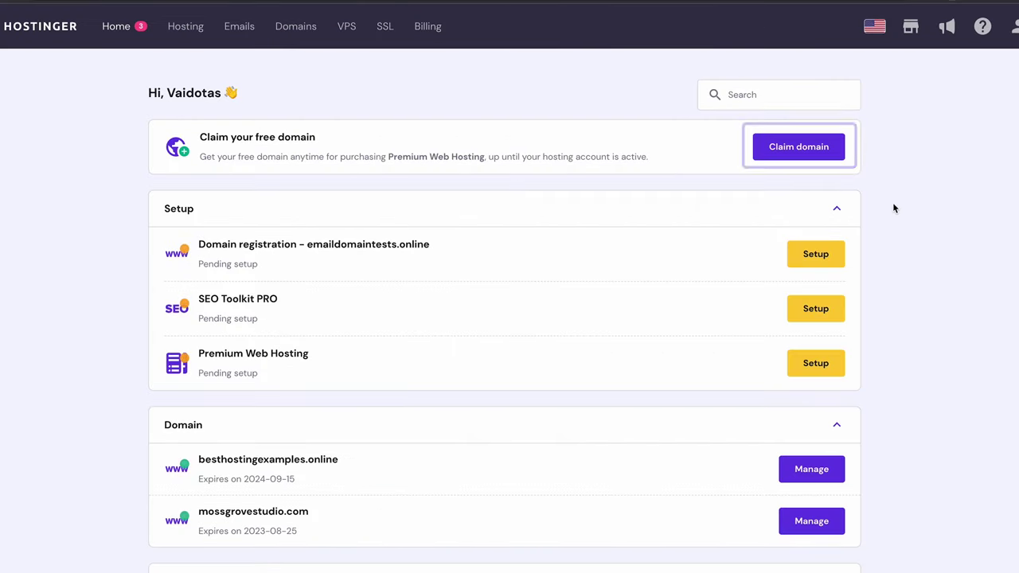
Claim the free domain besthostingtestweb.com after checking its availability with the .com extension.
click(831, 156)
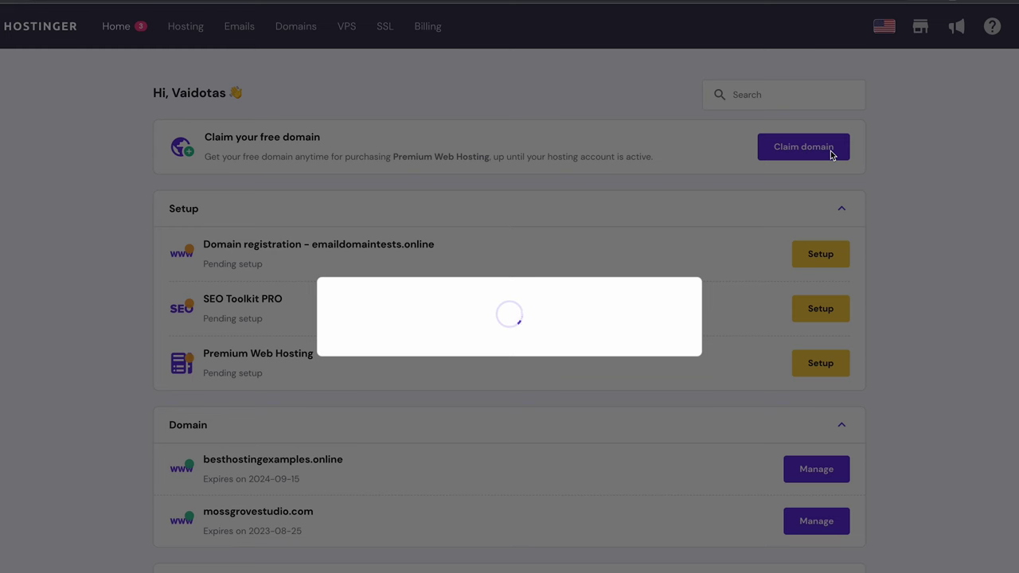
click(496, 325)
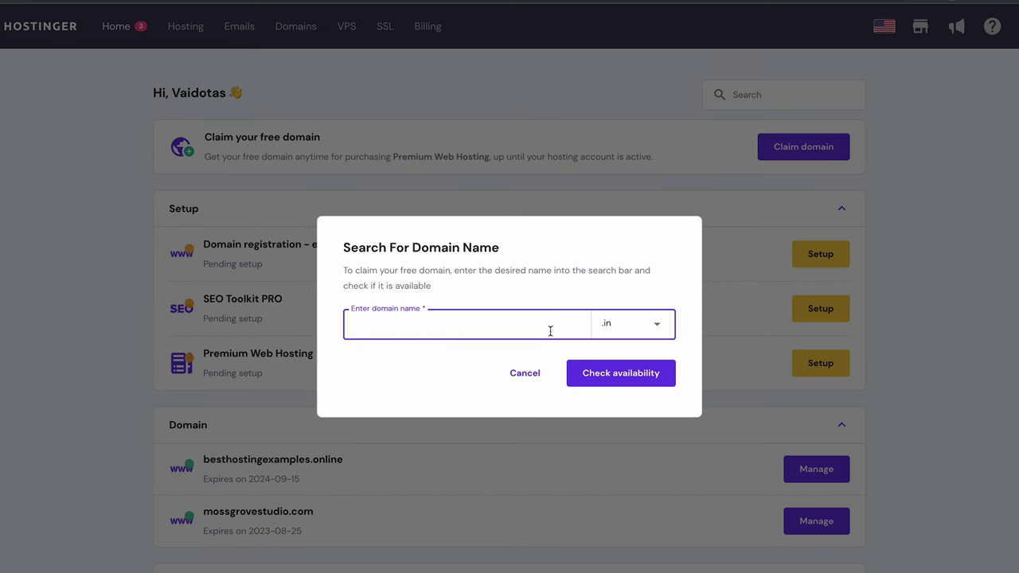
text(besthostingtestweb)
click(656, 327)
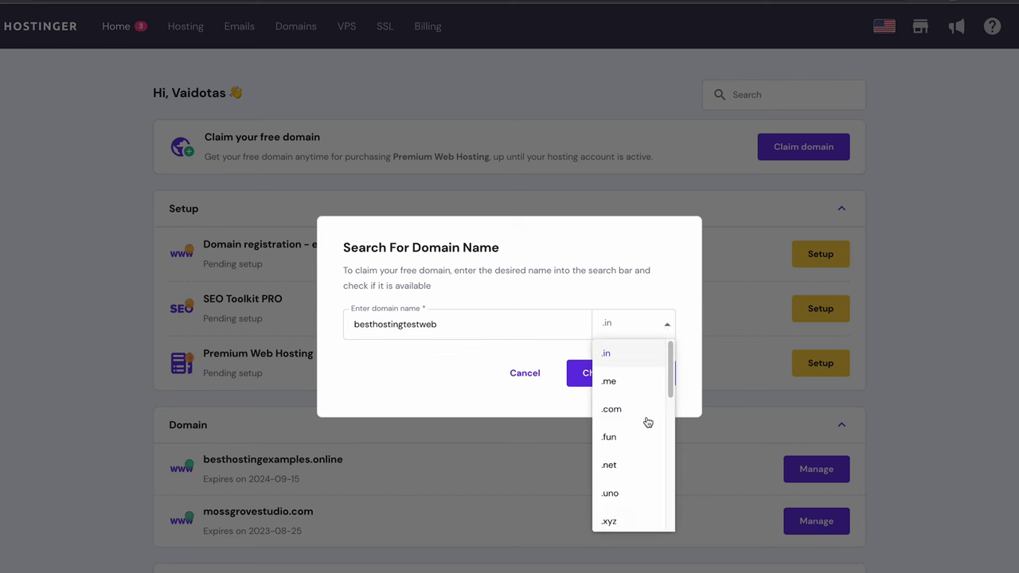
click(636, 416)
click(632, 384)
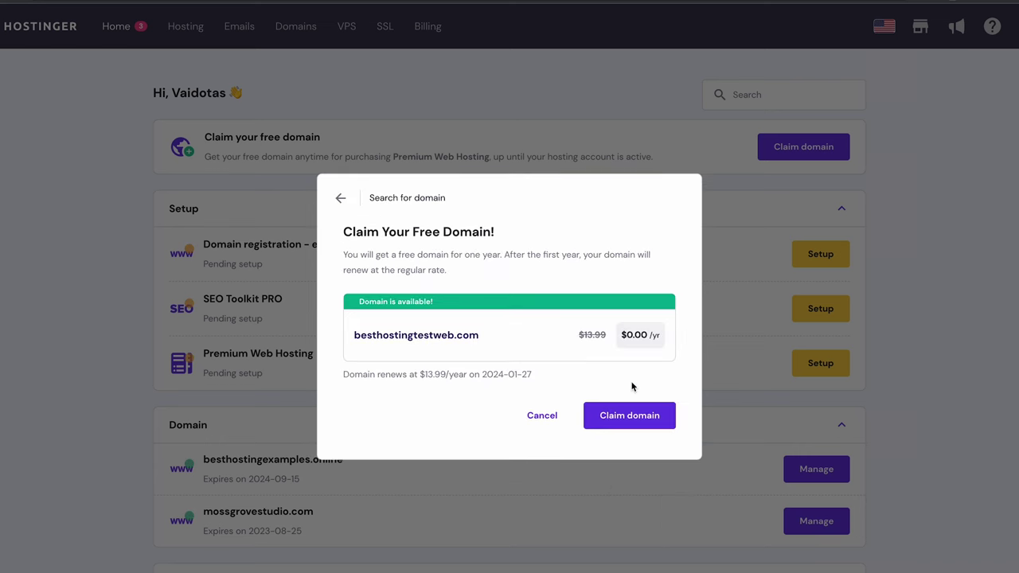
click(626, 422)
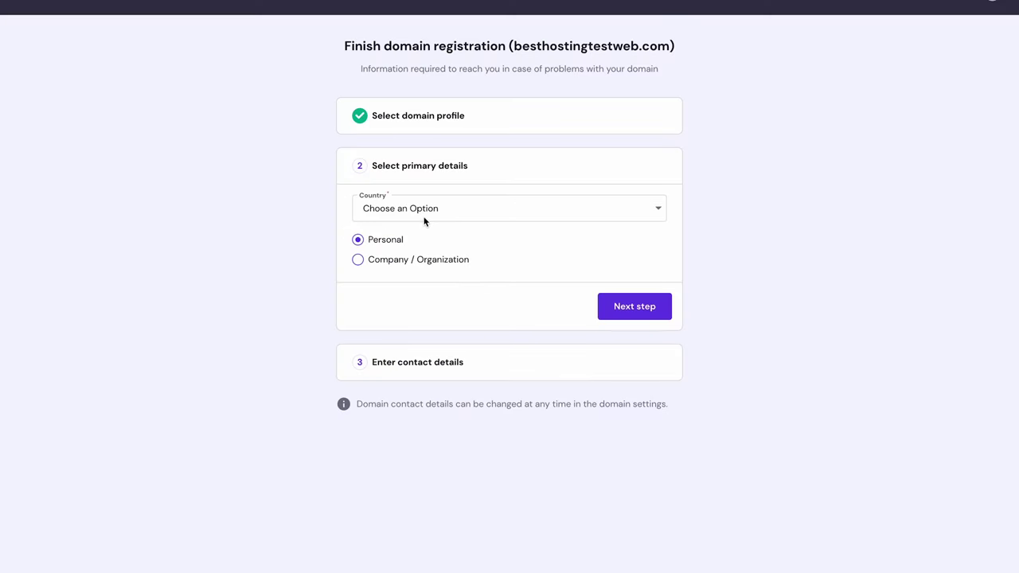
Set the domain registration's country to Lithuania and proceed to the contact details.
click(423, 215)
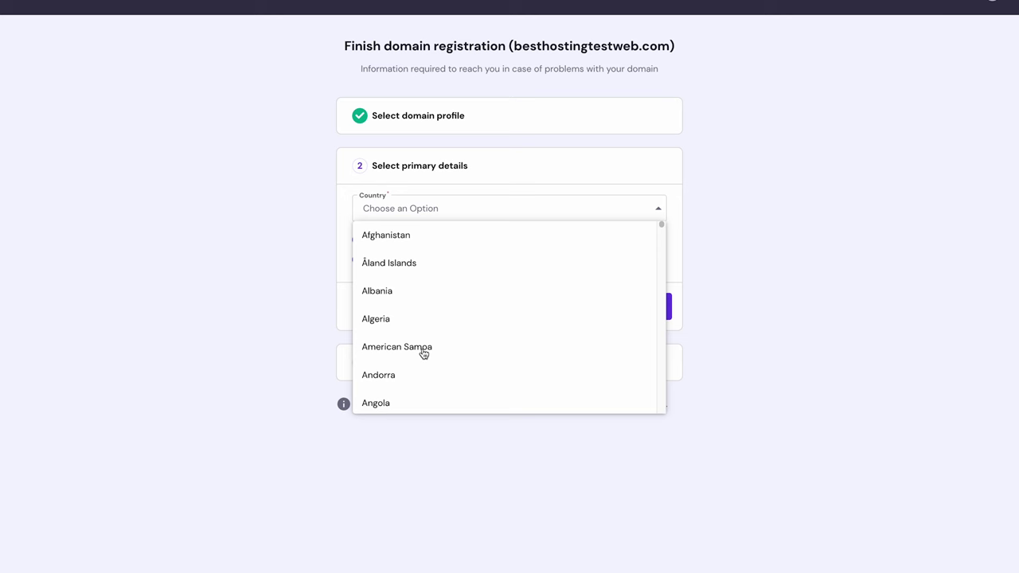
text(lith)
click(496, 241)
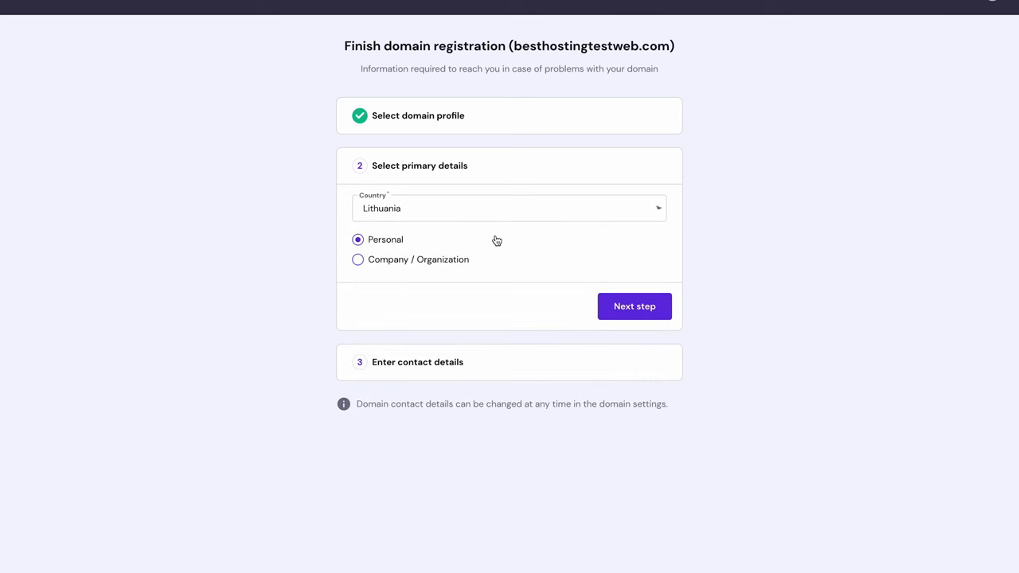
click(618, 306)
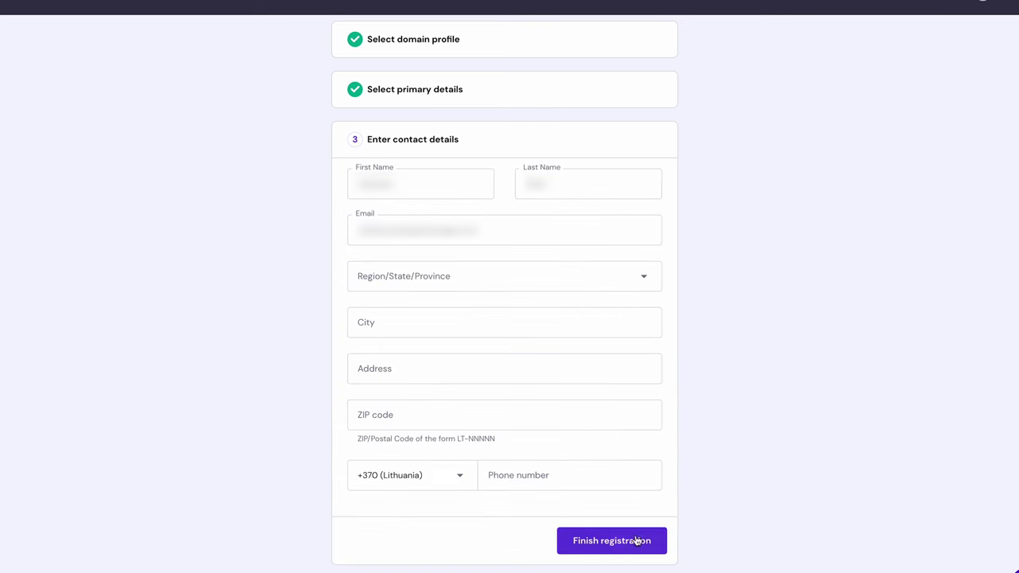
click(547, 285)
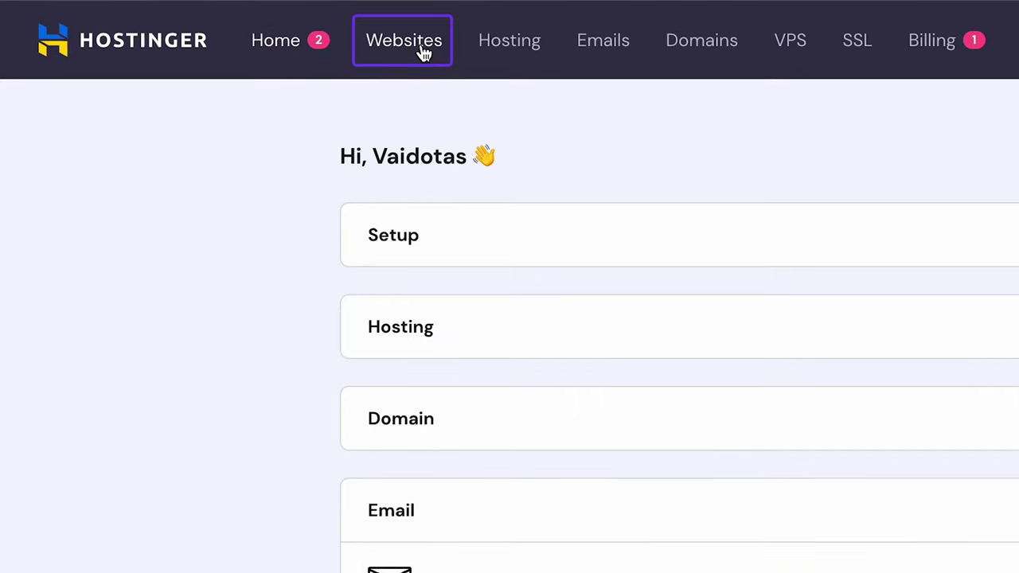
Start creating a new website from the Websites area with Hostinger Website Builder as its platform.
click(424, 52)
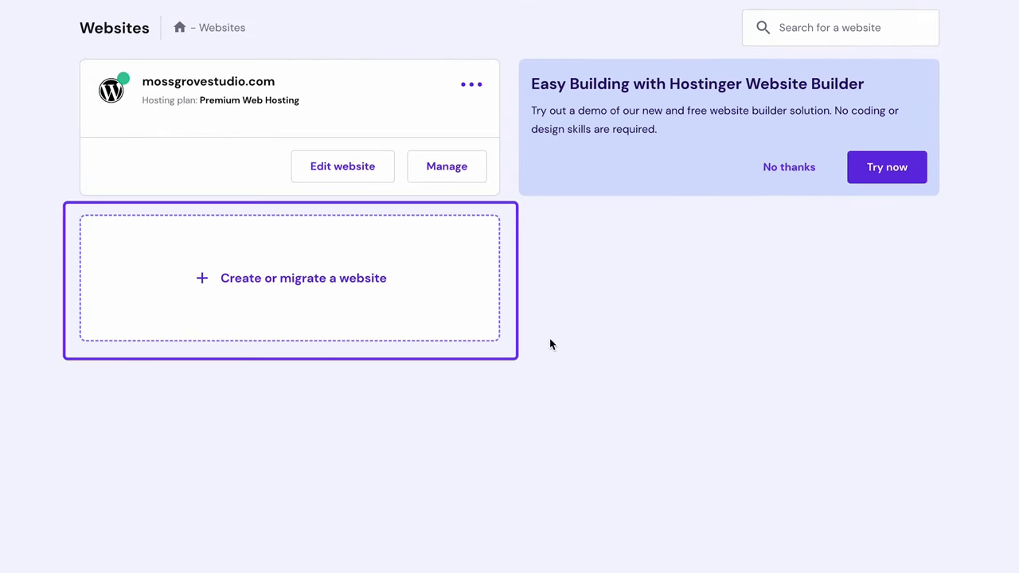
click(443, 288)
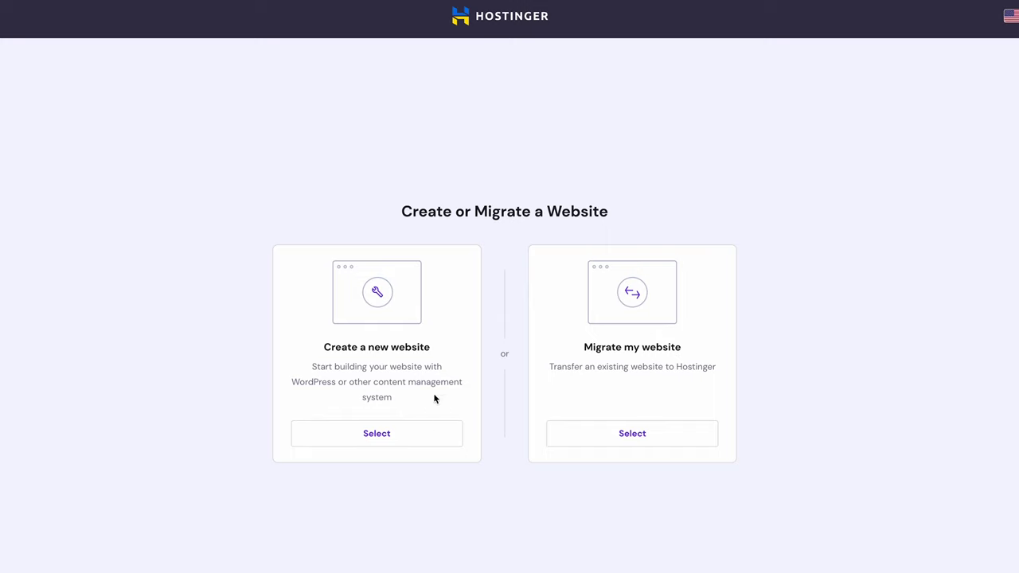
click(423, 444)
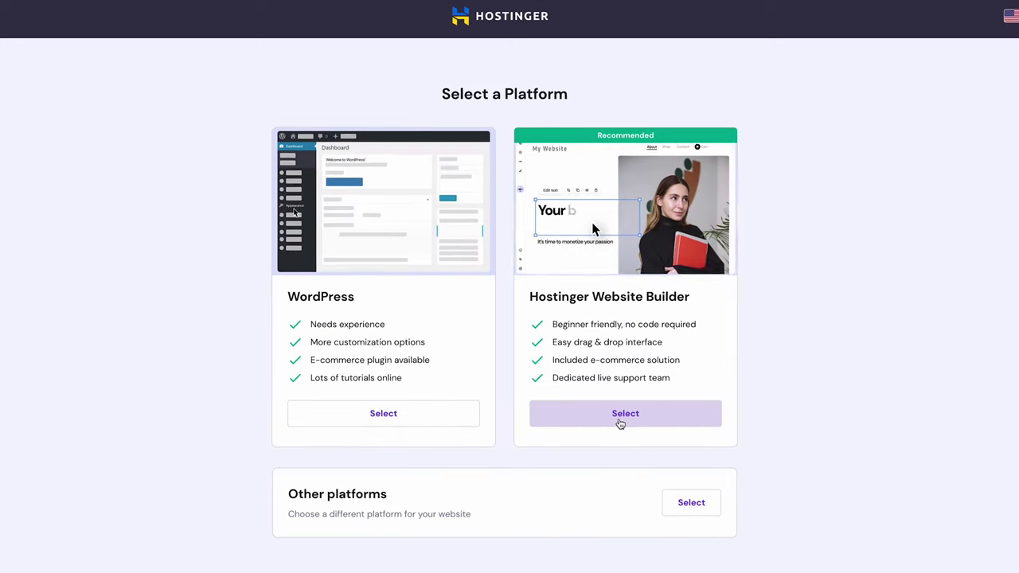
click(621, 423)
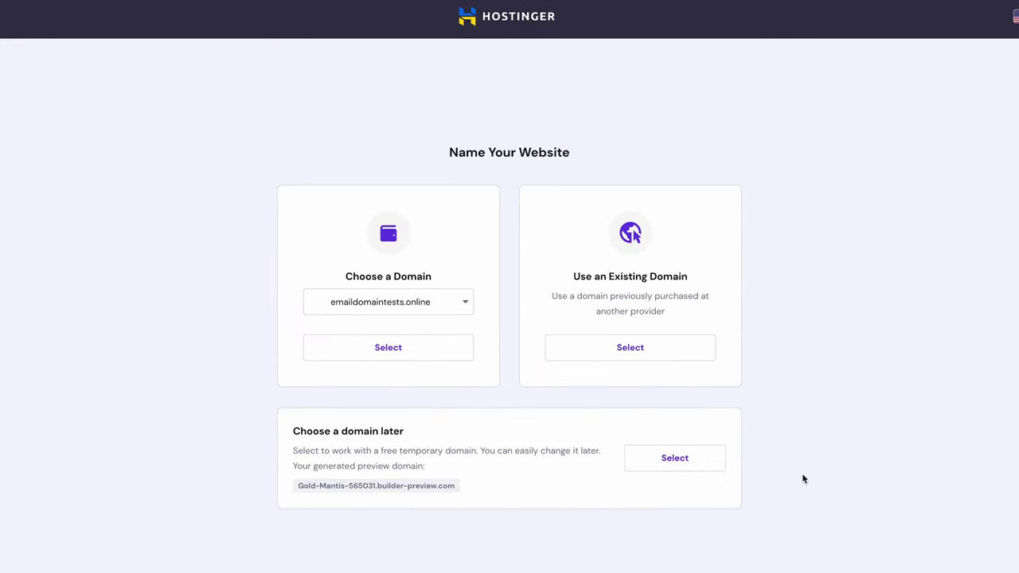
Name the website with one of the account's own domains and continue to the templates.
click(465, 310)
click(446, 330)
click(707, 465)
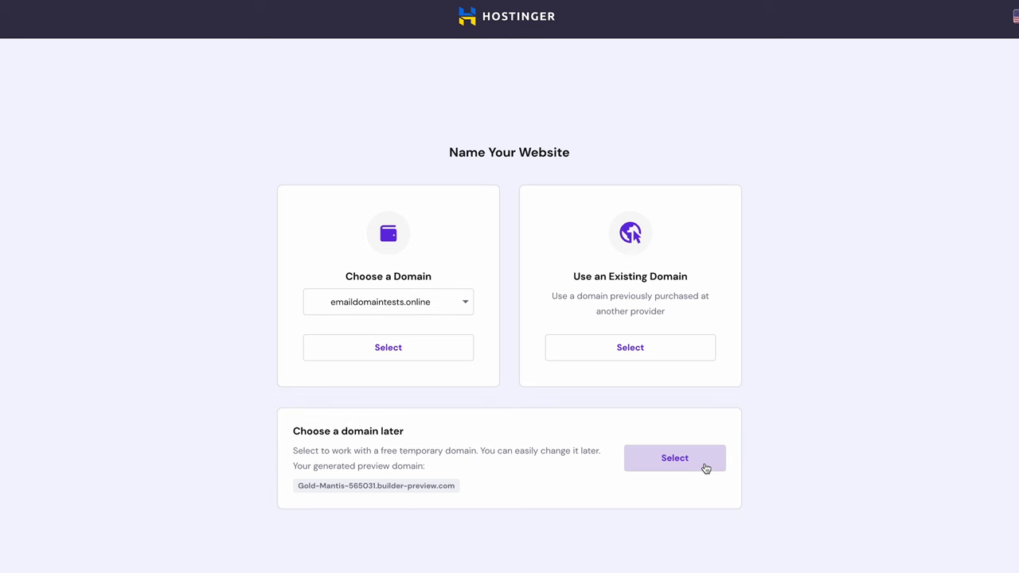
click(466, 356)
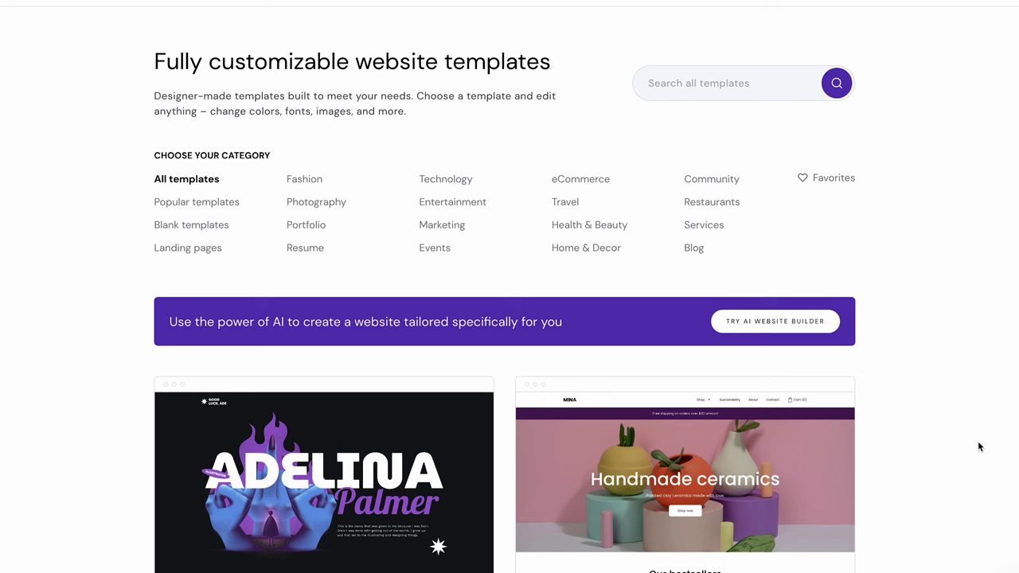
Browse the website templates and open a preview of the MINA ceramics store template.
scroll(979, 446, down, 1)
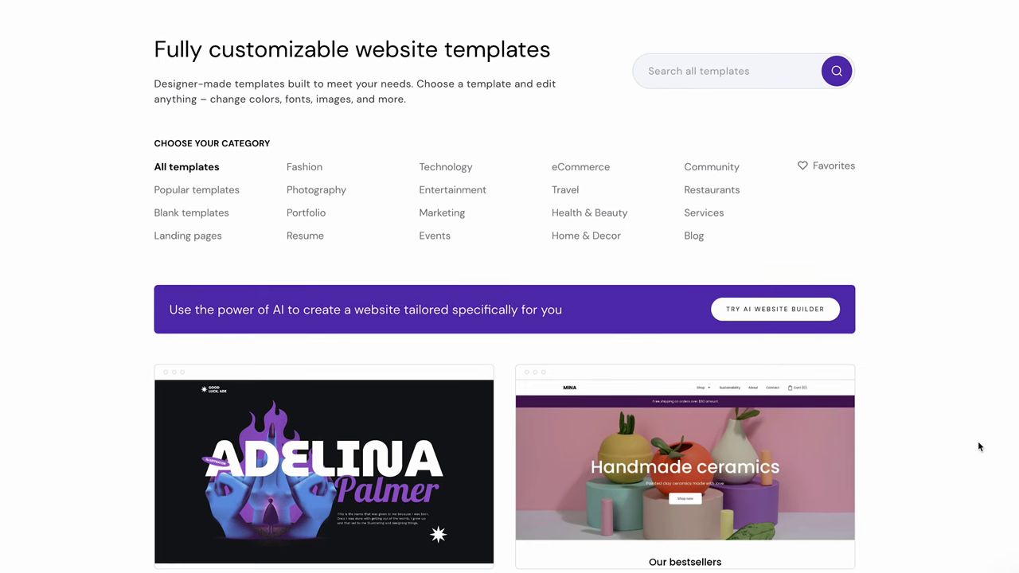
scroll(979, 447, down, 3)
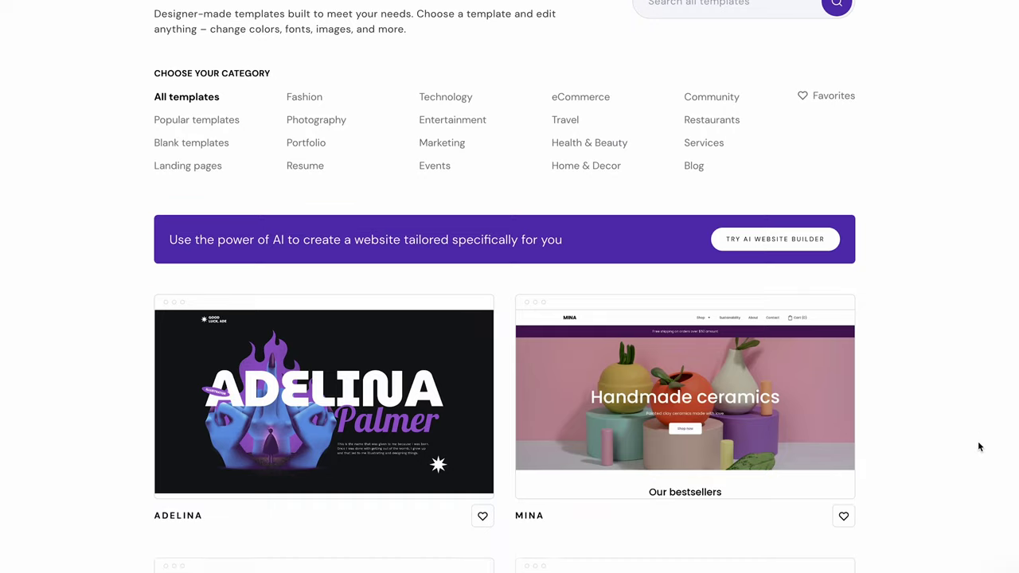
scroll(979, 447, down, 1)
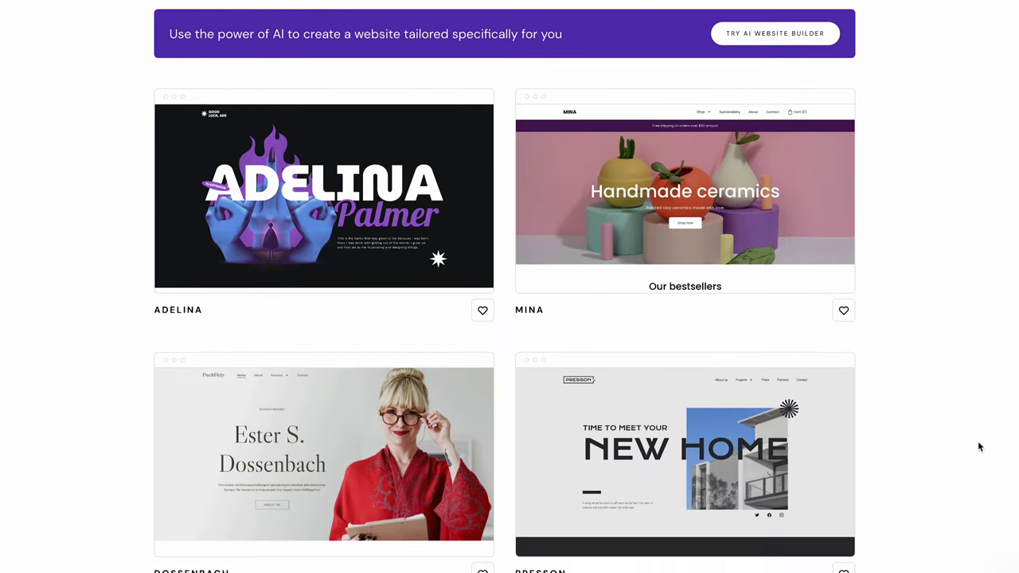
scroll(979, 446, down, 3)
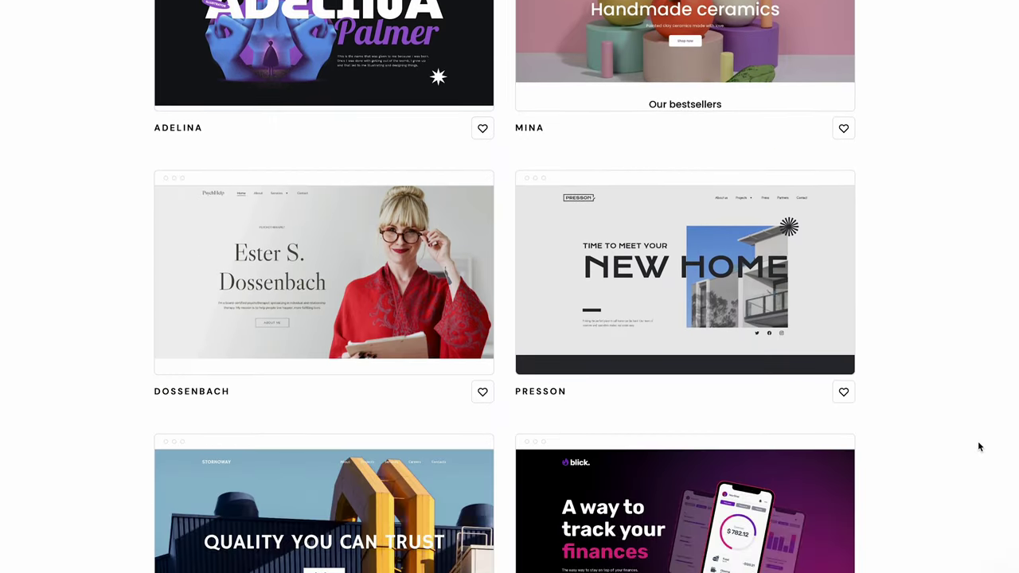
scroll(978, 446, up, 3)
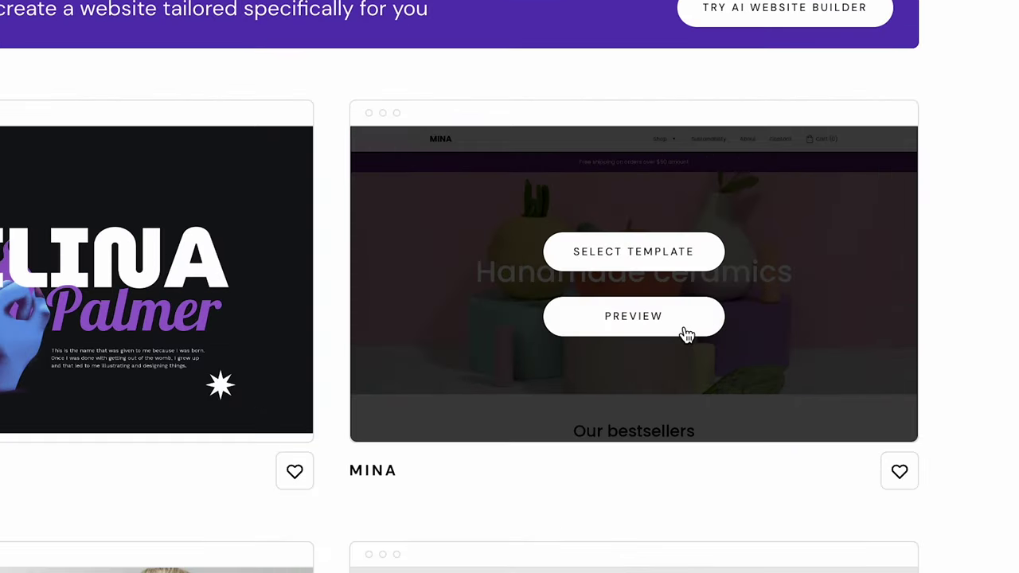
click(712, 244)
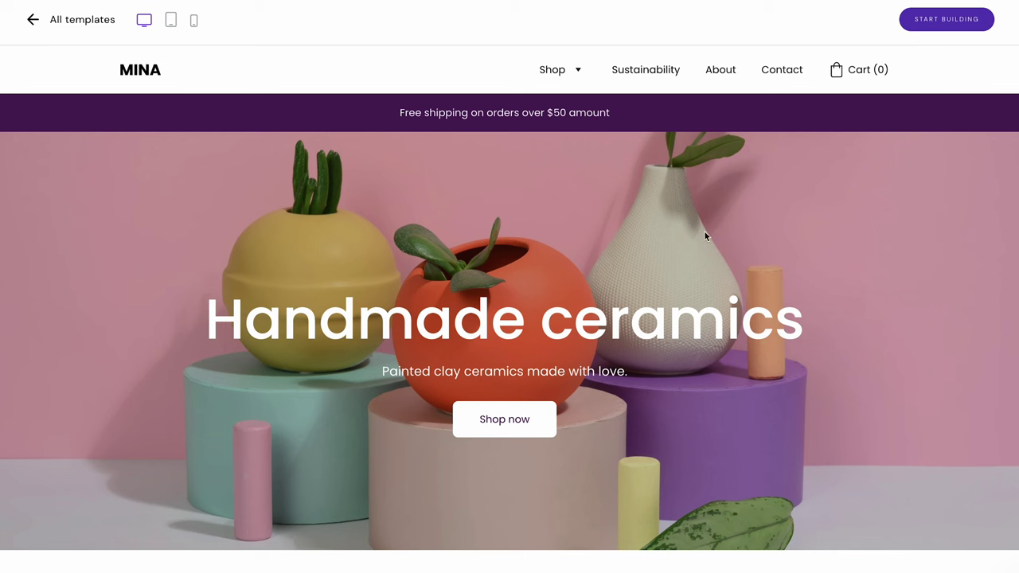
Look through the MINA template's home page sections and the product grid on its Shop page.
scroll(811, 209, down, 5)
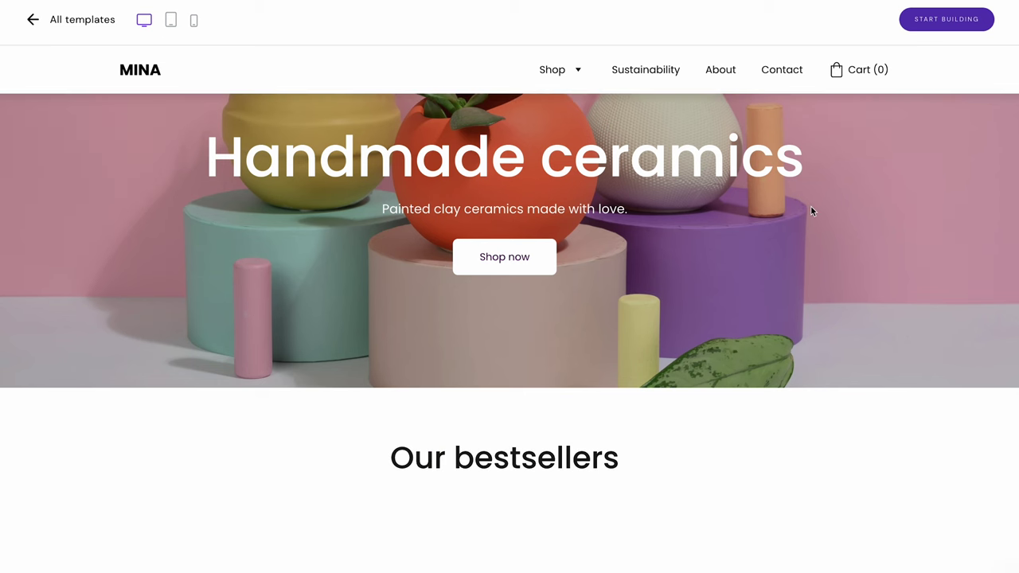
scroll(812, 208, down, 5)
scroll(812, 211, down, 3)
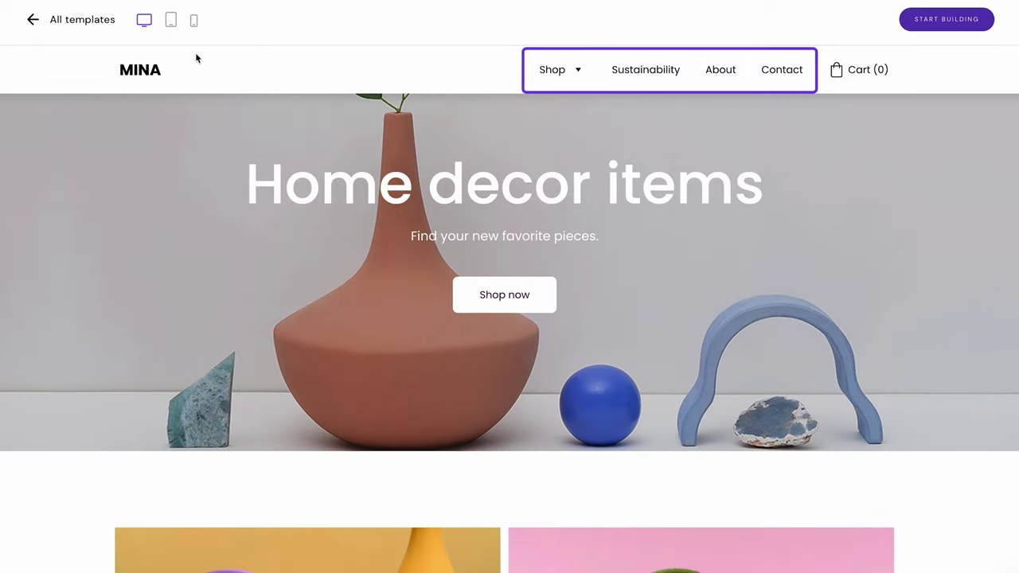
scroll(891, 206, down, 1)
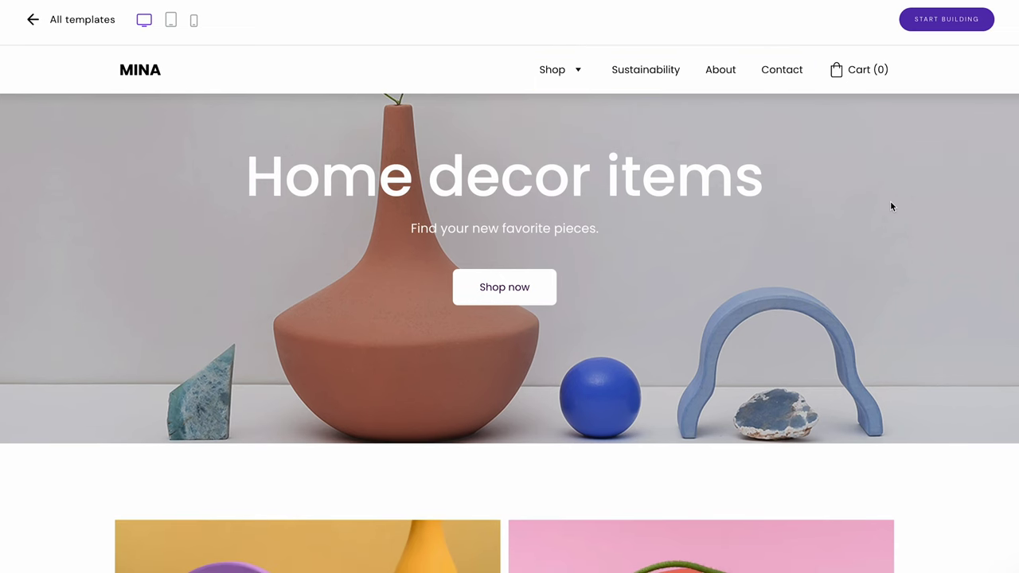
scroll(891, 206, down, 2)
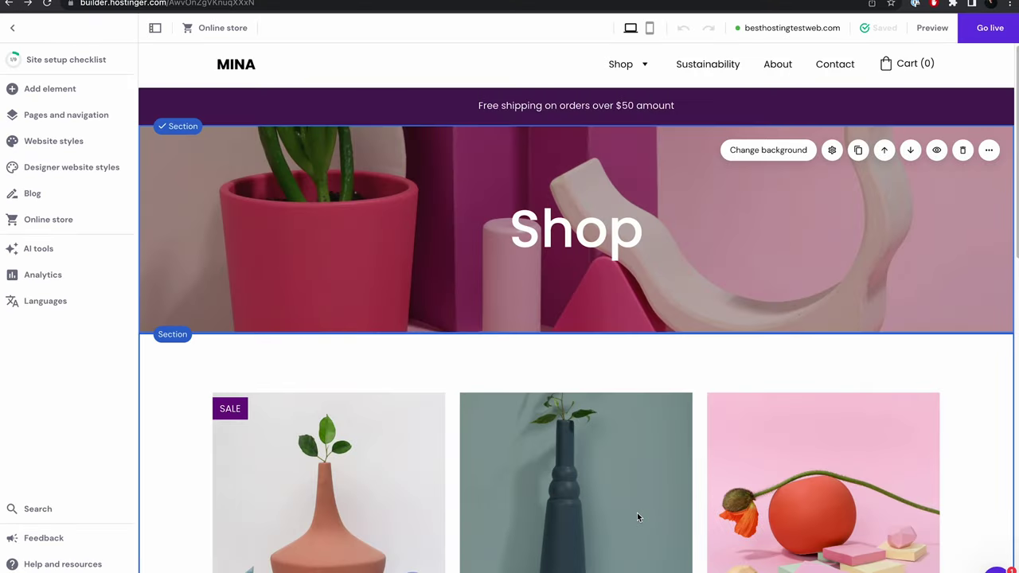
scroll(636, 514, down, 3)
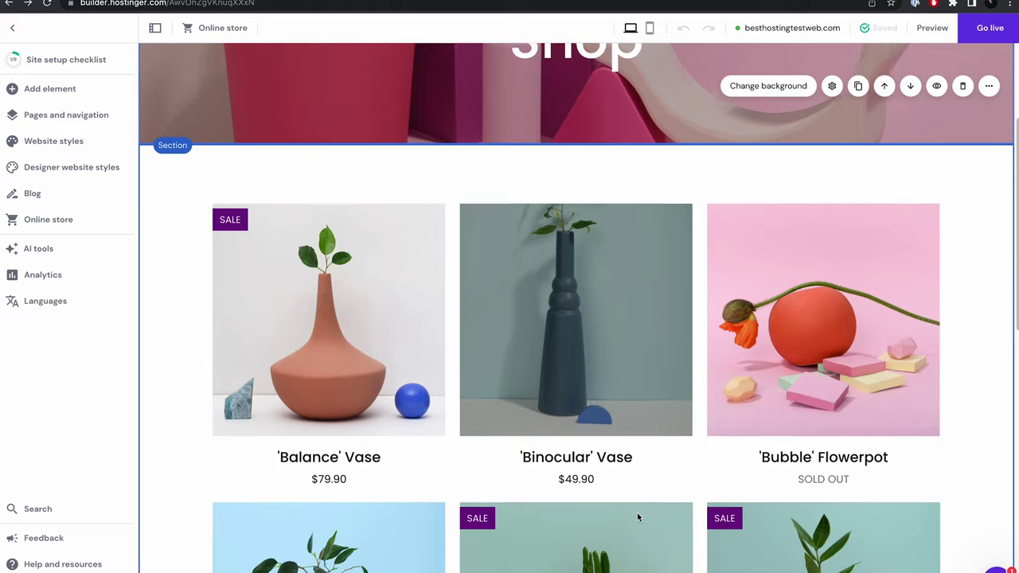
scroll(637, 512, up, 3)
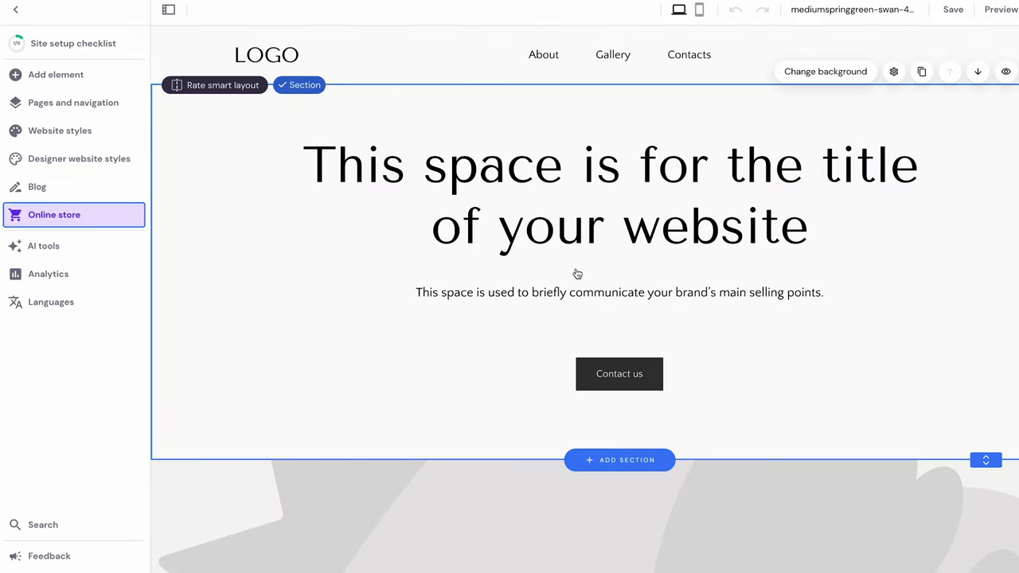
Open the website's online store section with its product list.
click(88, 217)
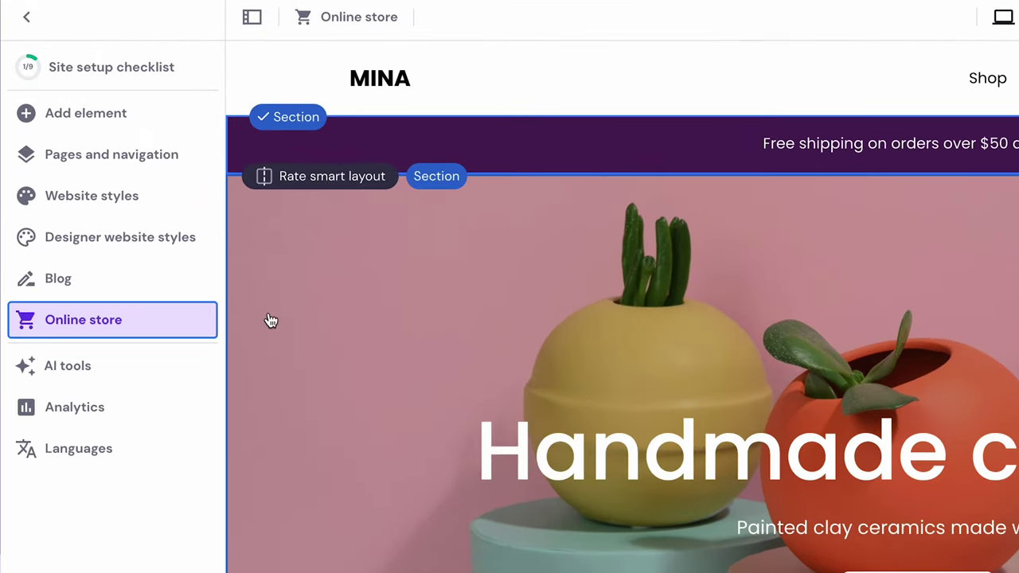
click(163, 327)
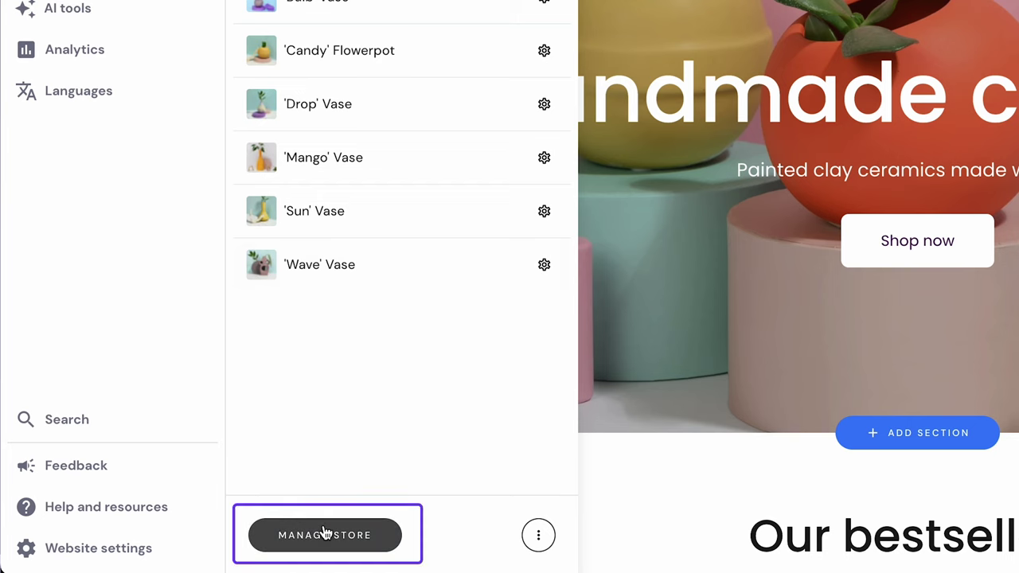
Set up store management with the store name "Sample store", country United States and currency USD ($).
click(325, 533)
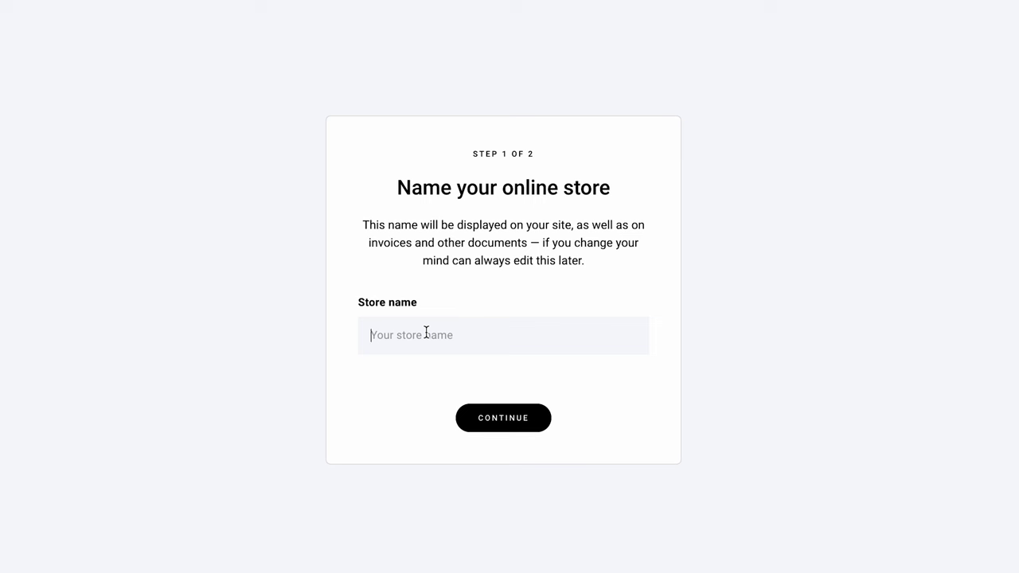
text(Sample store)
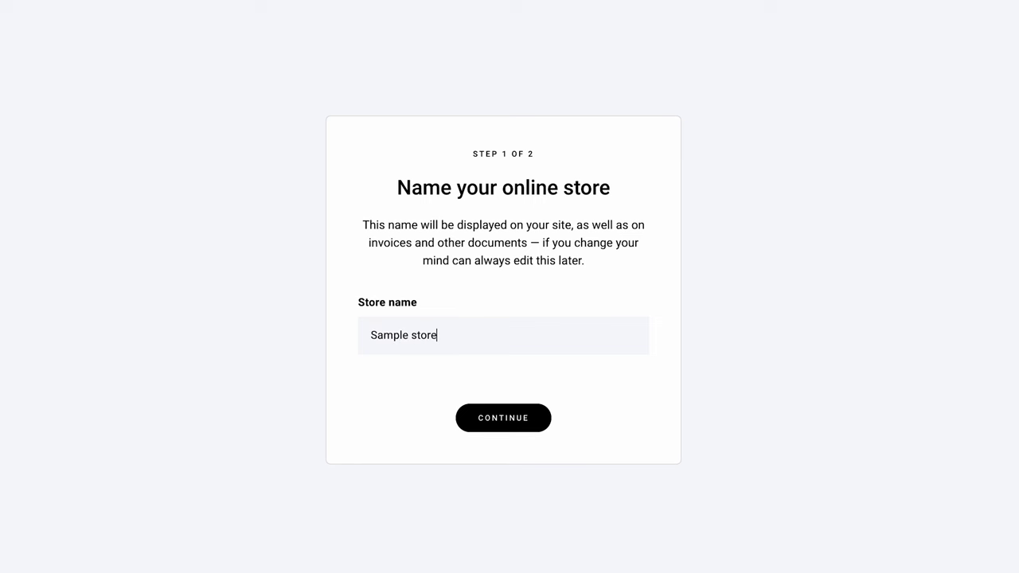
click(527, 429)
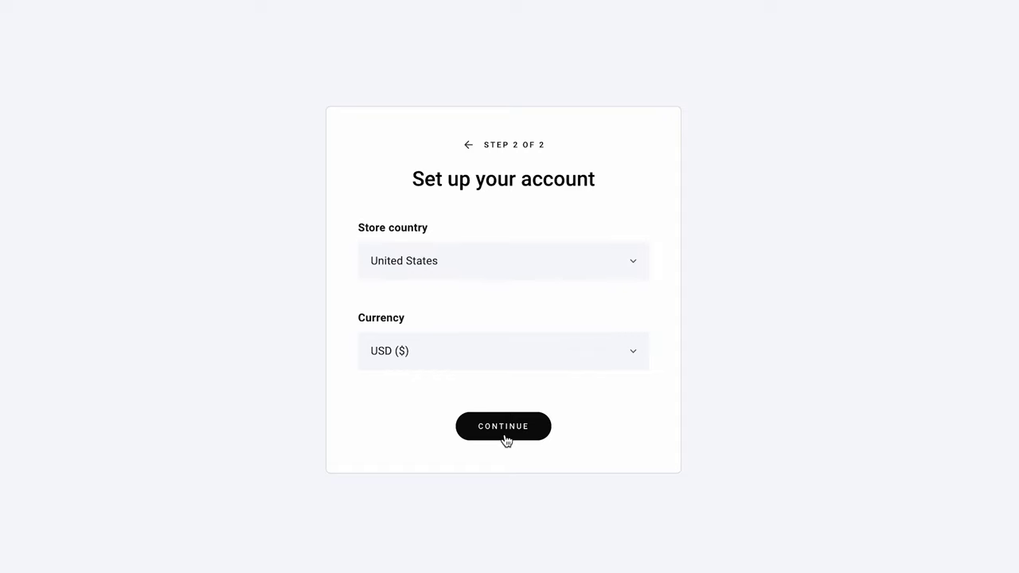
click(504, 437)
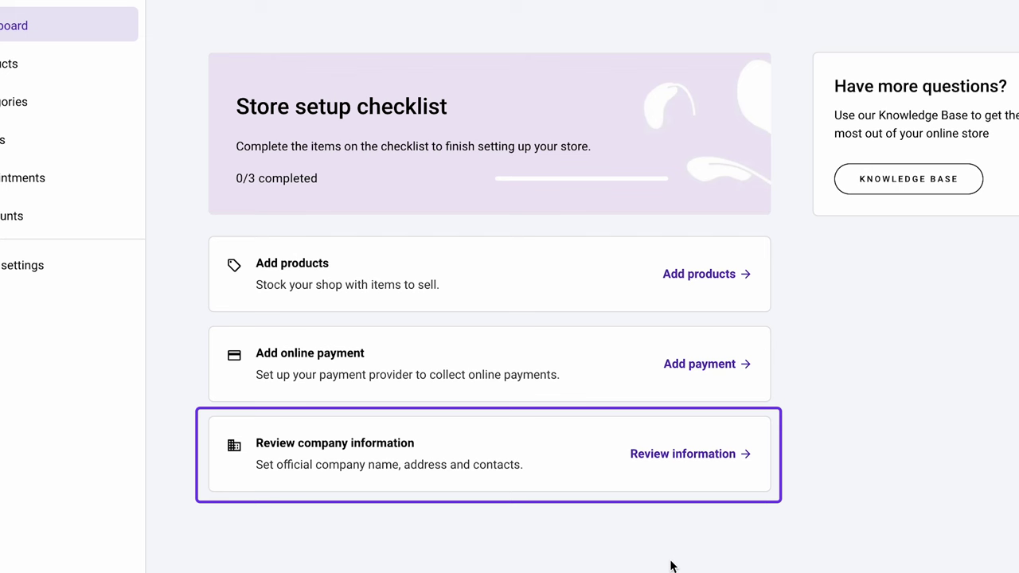
Add a Color option with the selection Blue to the 'Mango' Vase product and save it.
click(711, 274)
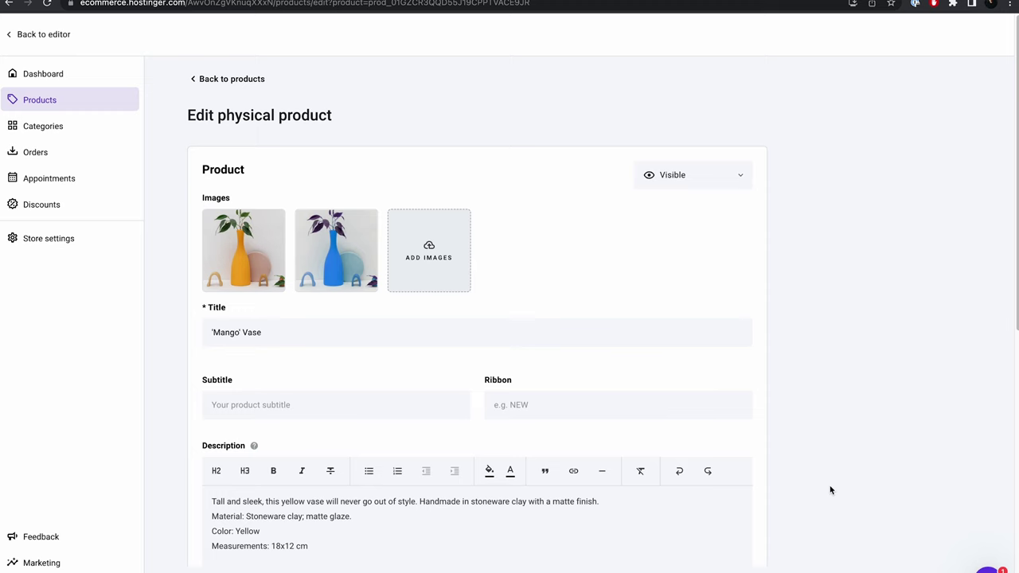
scroll(830, 490, down, 3)
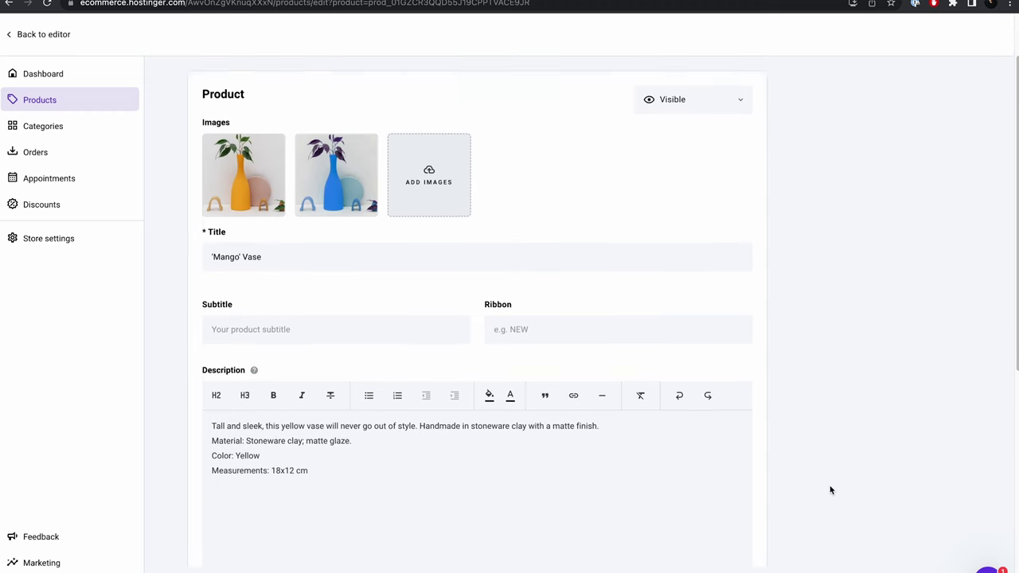
scroll(831, 490, down, 1)
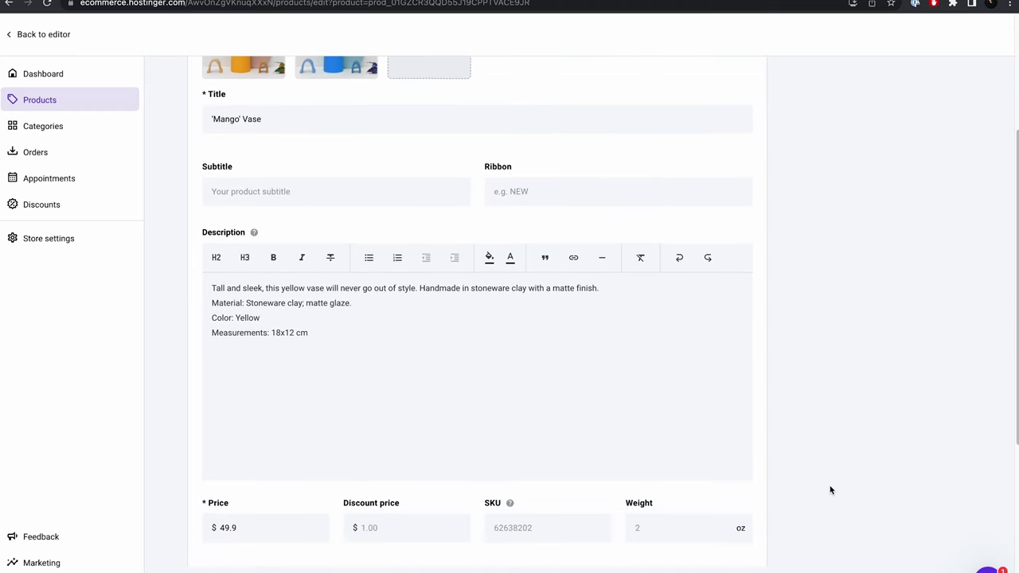
scroll(830, 490, down, 1)
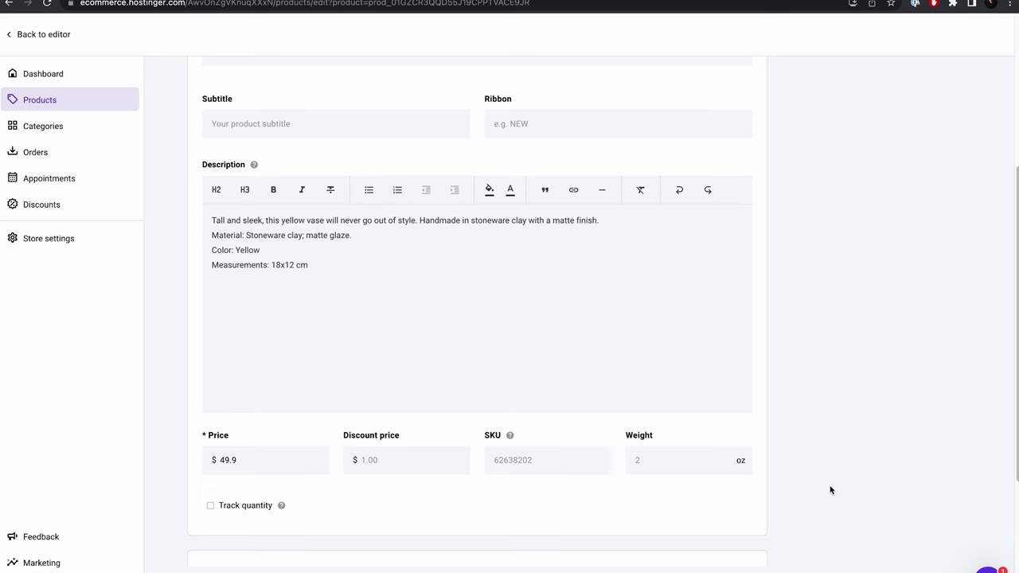
scroll(831, 489, down, 3)
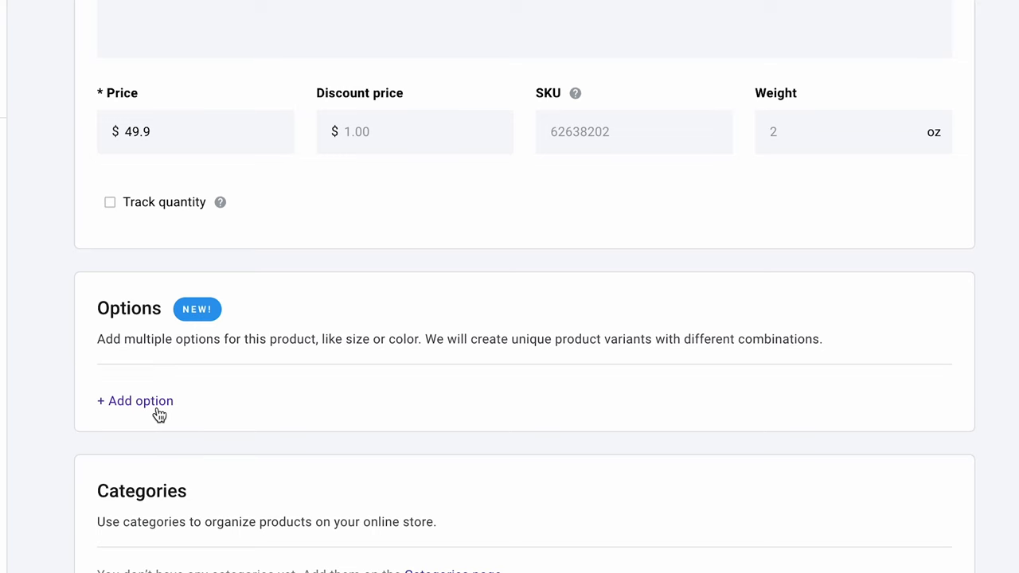
click(159, 414)
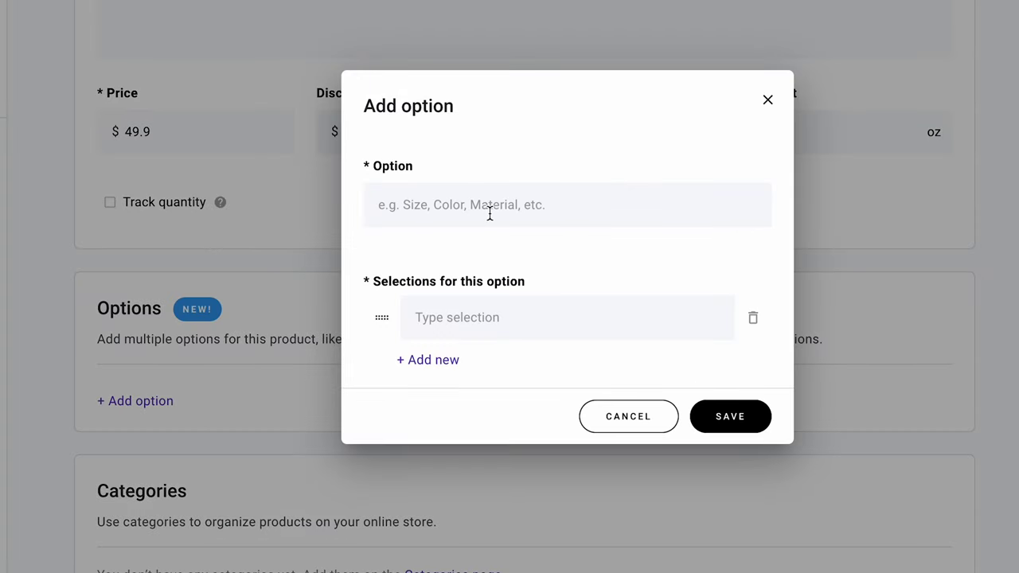
click(550, 205)
text(Color)
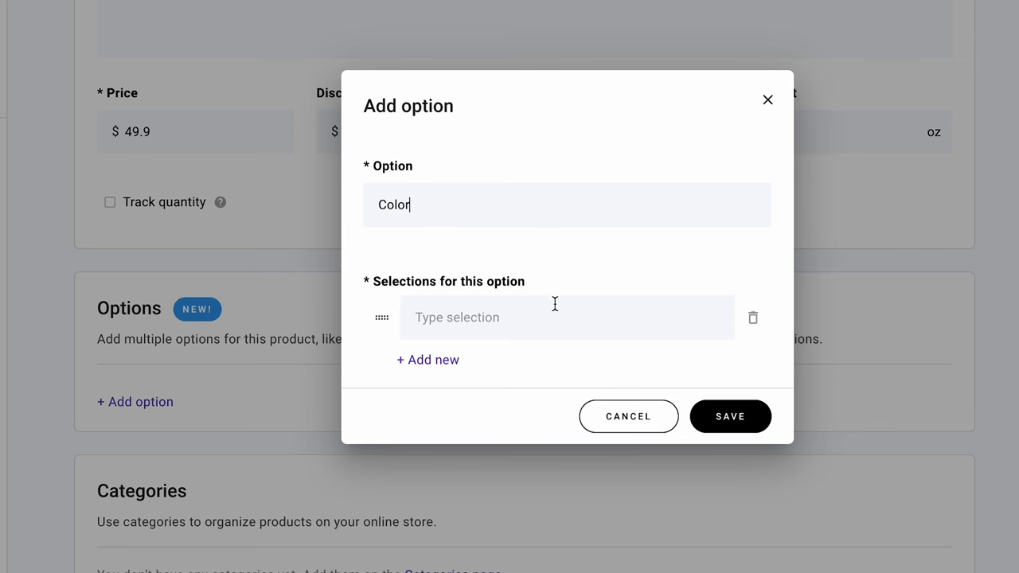
click(554, 307)
text(Blue)
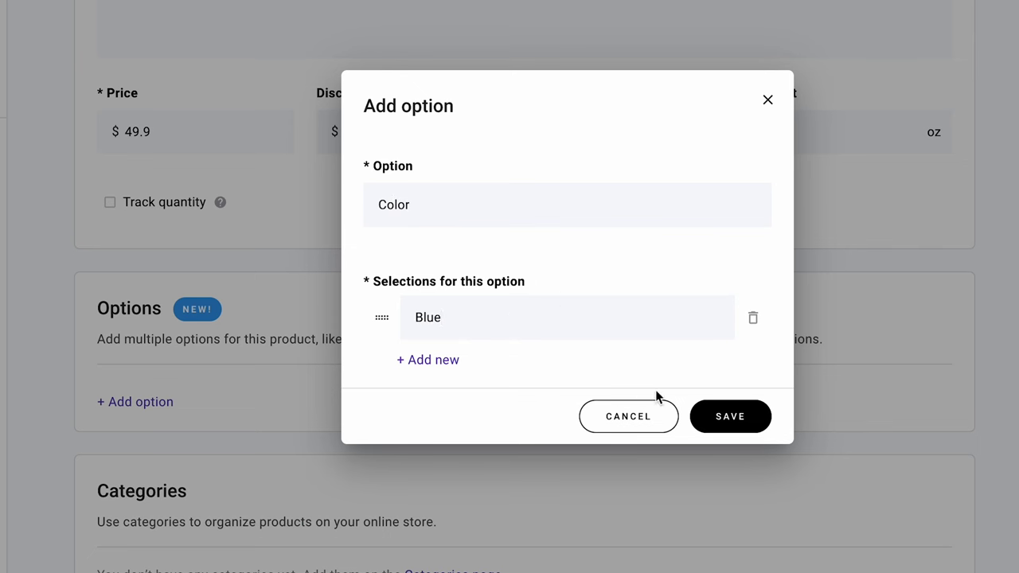
click(741, 430)
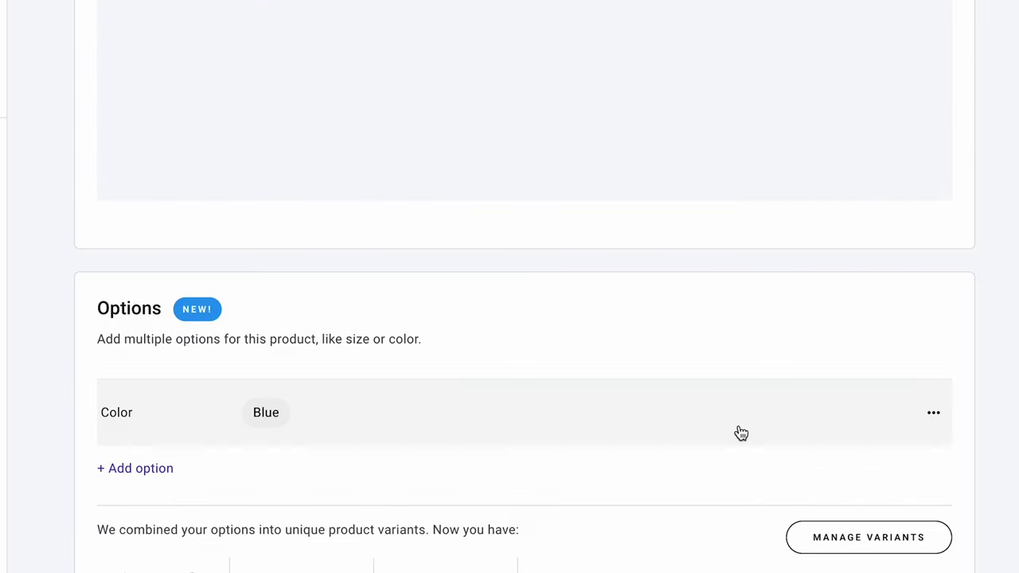
Assign the blue vase image to the 'Mango' Vase's Blue variant and save the variants.
click(942, 544)
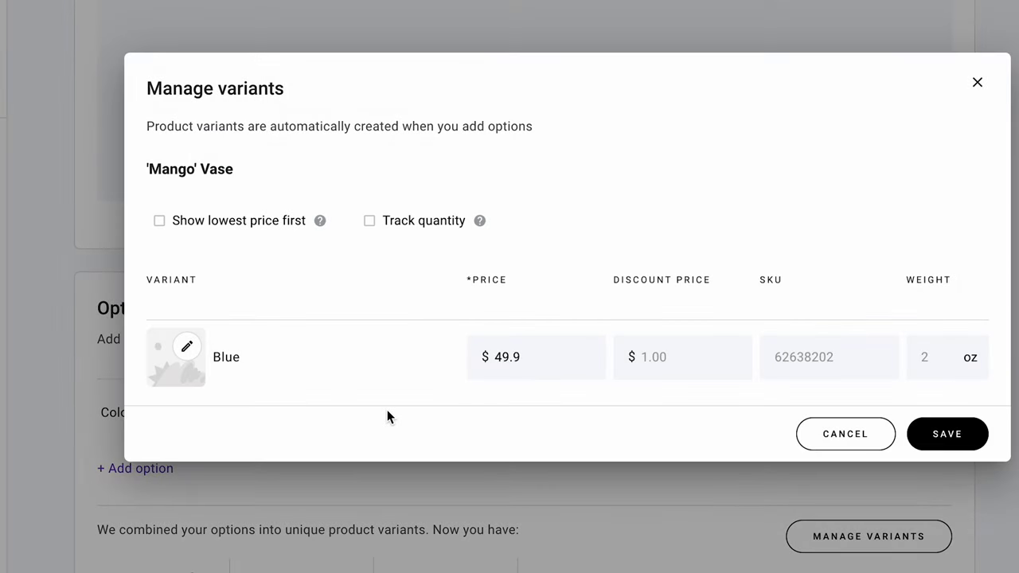
click(195, 361)
click(253, 419)
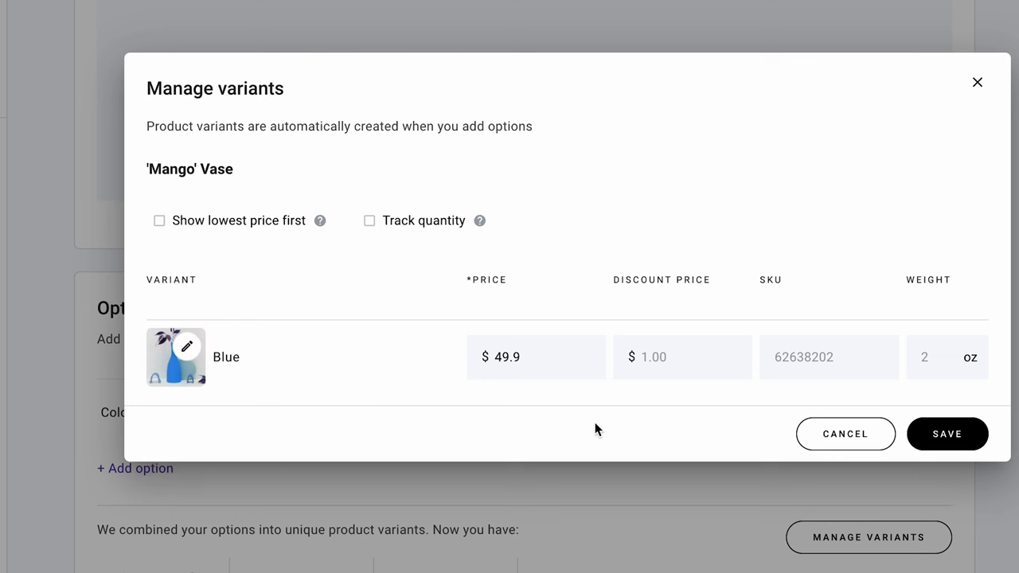
click(966, 434)
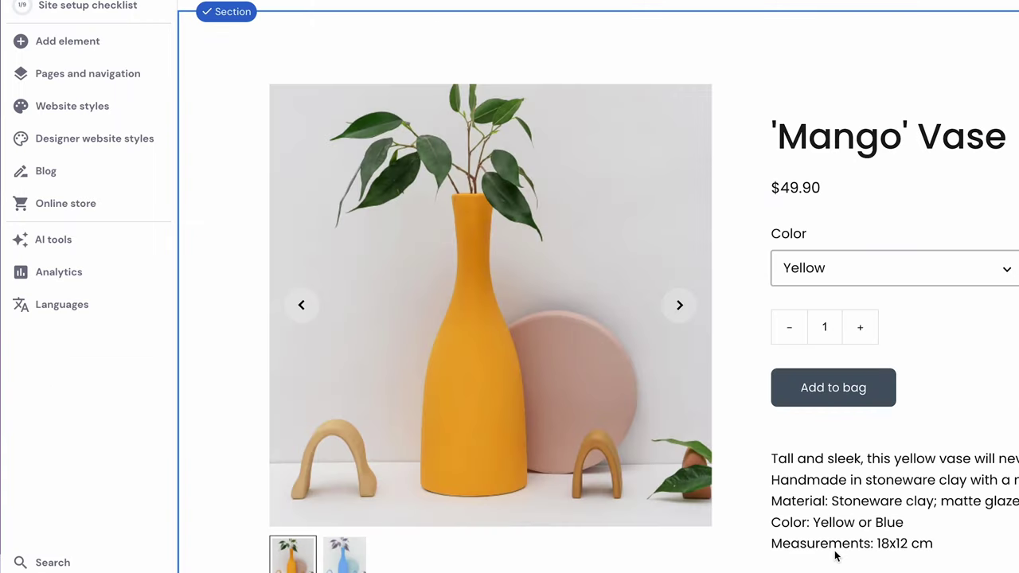
Browse the product pages from 'Bulb' Vase to 'Mango' Vase in the website editor and open the 'Mango' Vase settings.
click(102, 208)
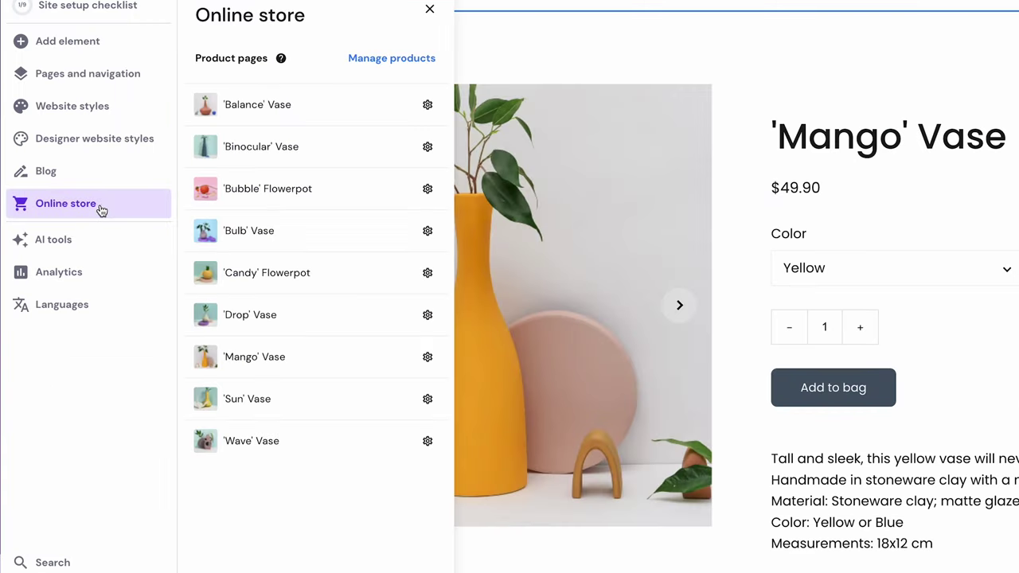
click(332, 230)
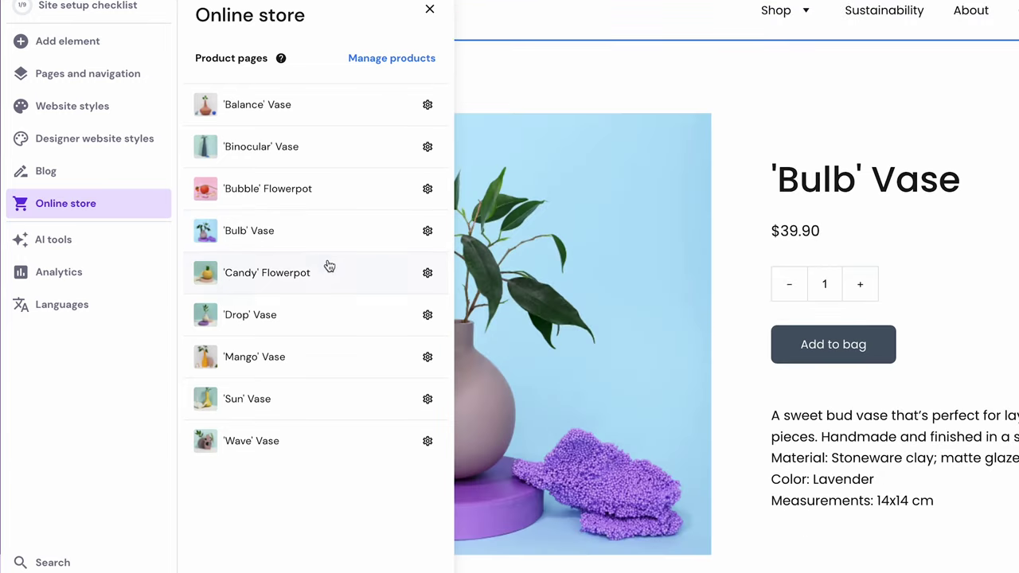
click(328, 274)
click(325, 316)
click(315, 358)
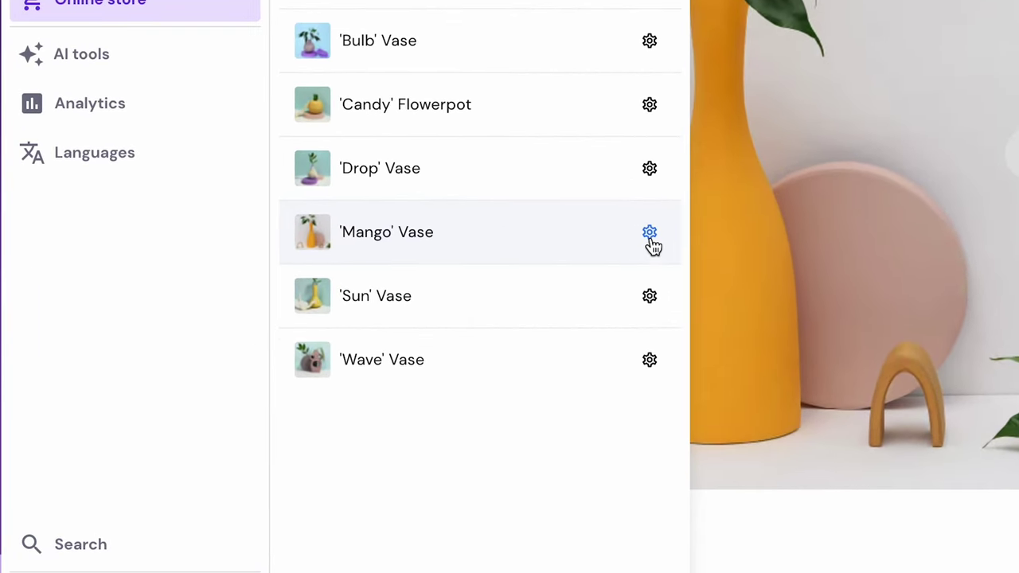
click(439, 350)
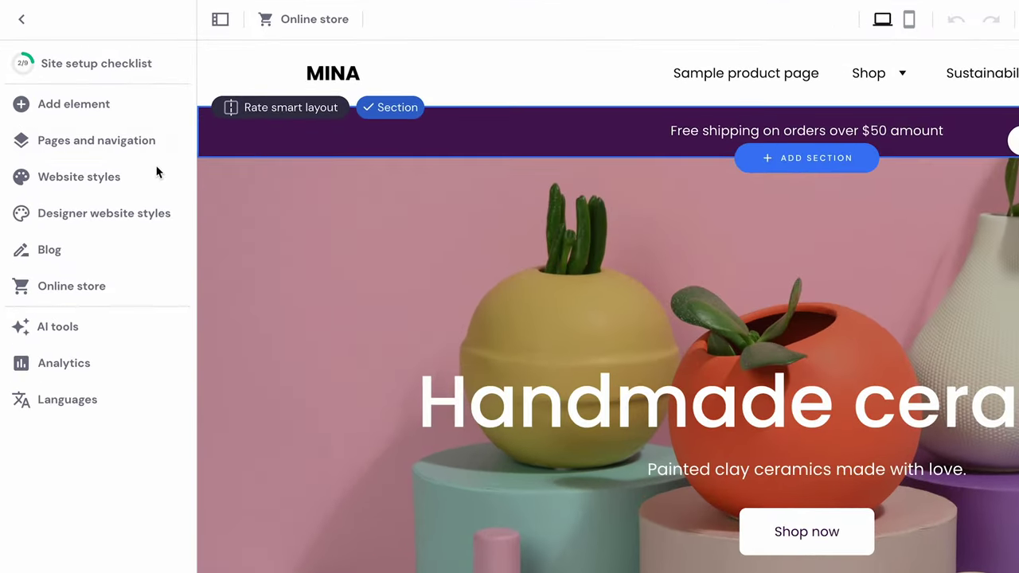
Open the Sample product page and start a new section below its heading, choosing the Online store section type.
click(86, 117)
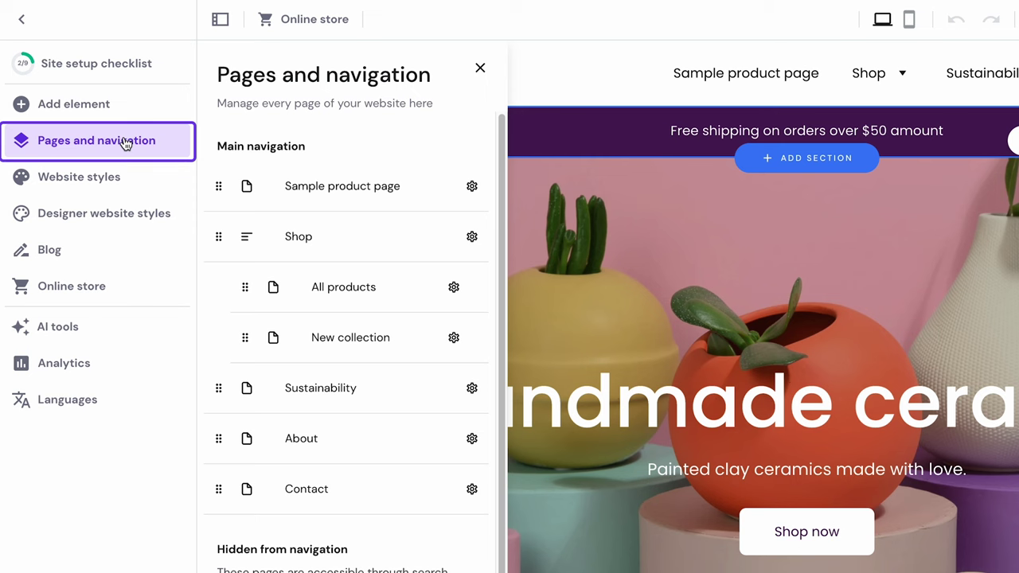
click(334, 189)
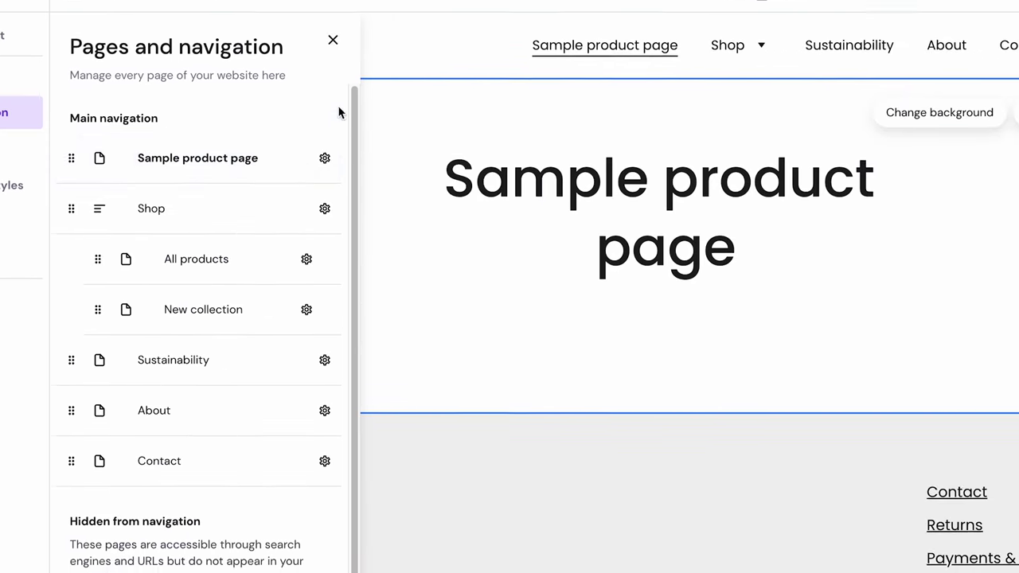
mouse_move(673, 409)
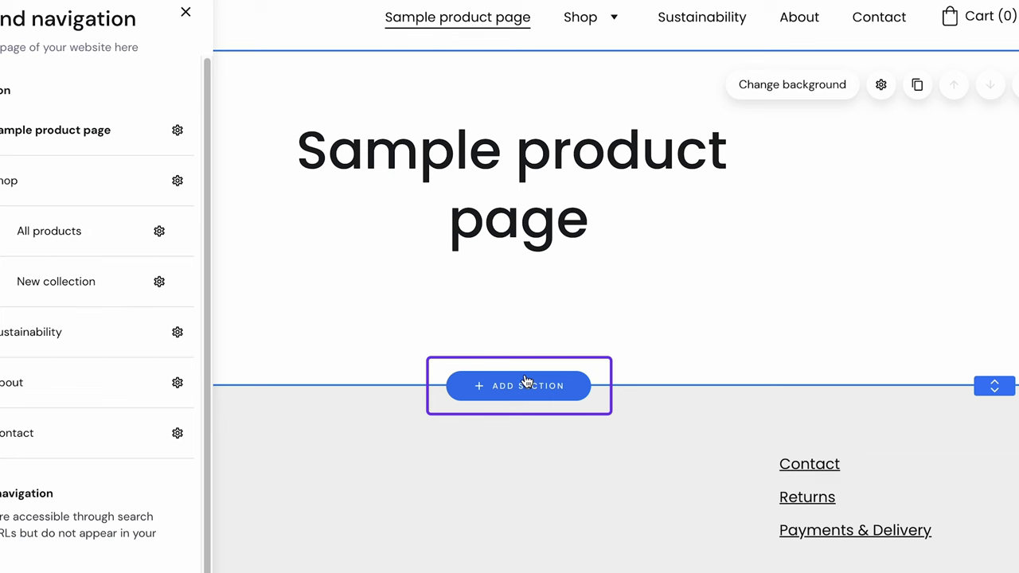
click(525, 384)
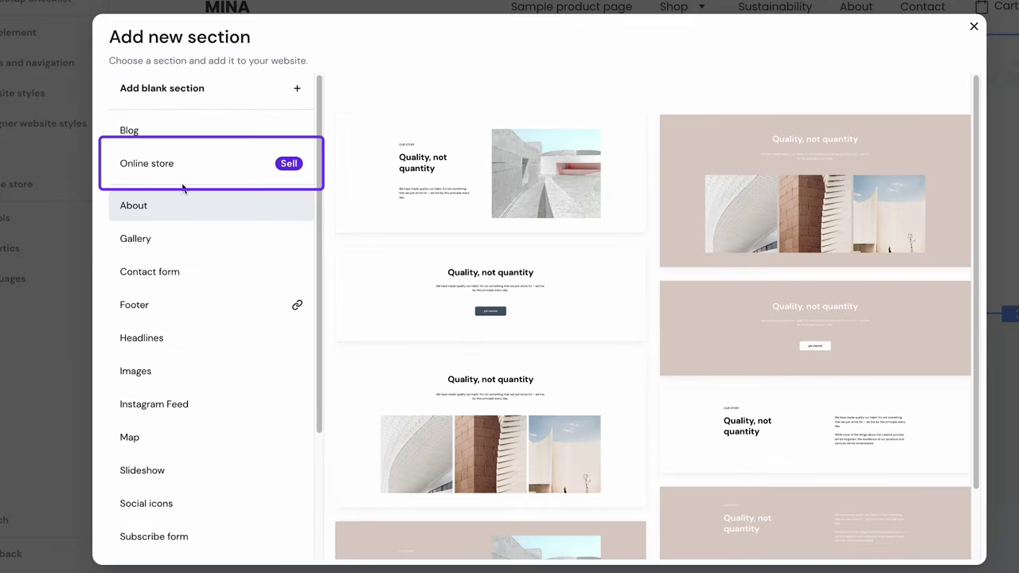
click(180, 174)
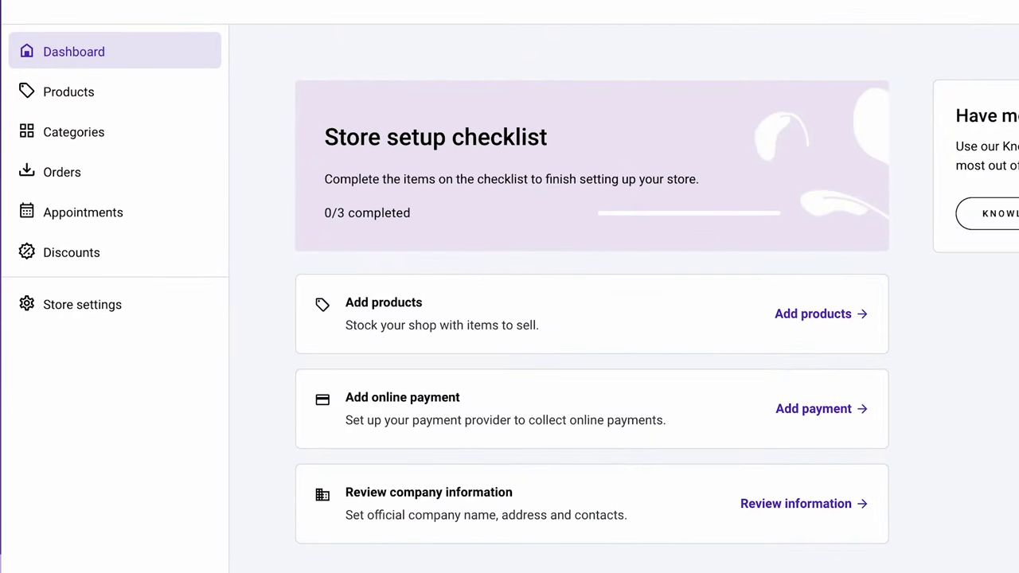
Create a product category named "Large vases" containing the 'Mango', 'Sun', 'Balance' and 'Drop' vases, and save it.
click(155, 135)
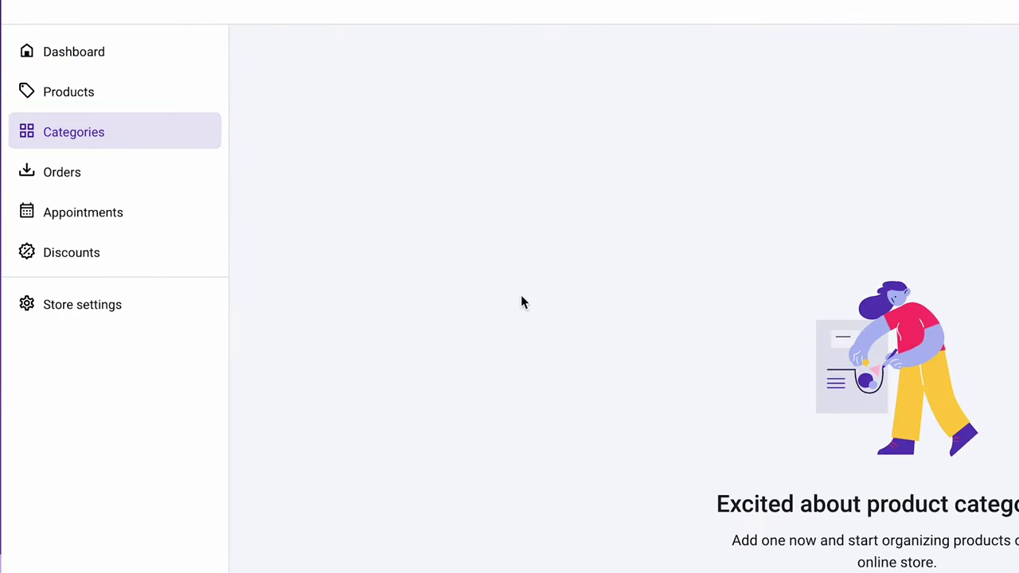
click(814, 560)
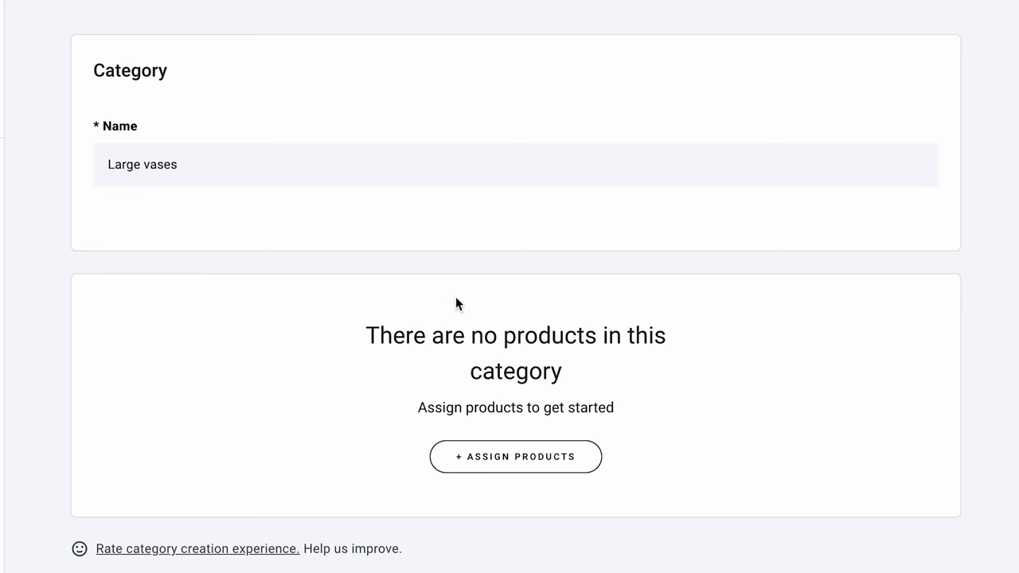
click(560, 464)
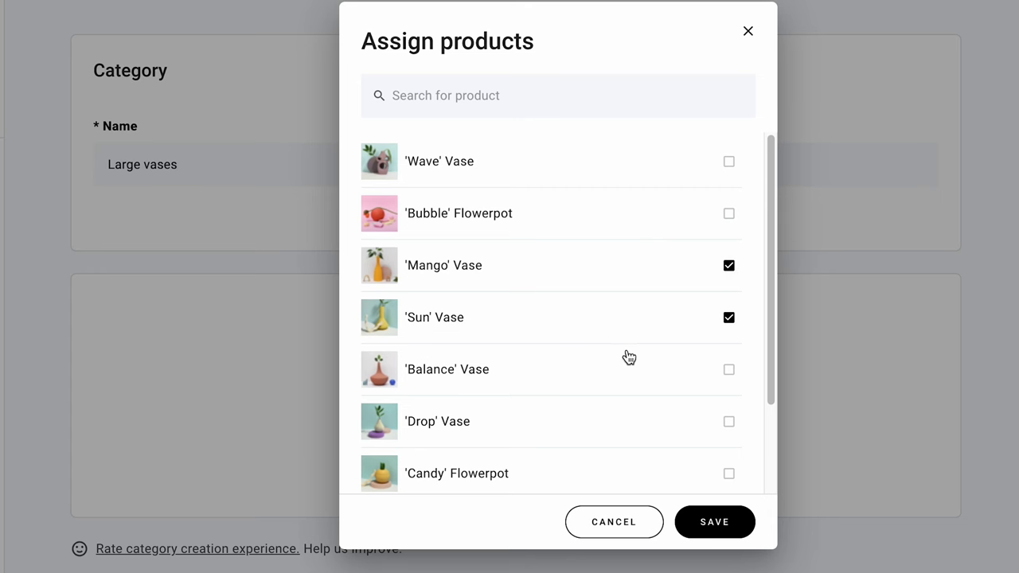
click(621, 426)
click(713, 523)
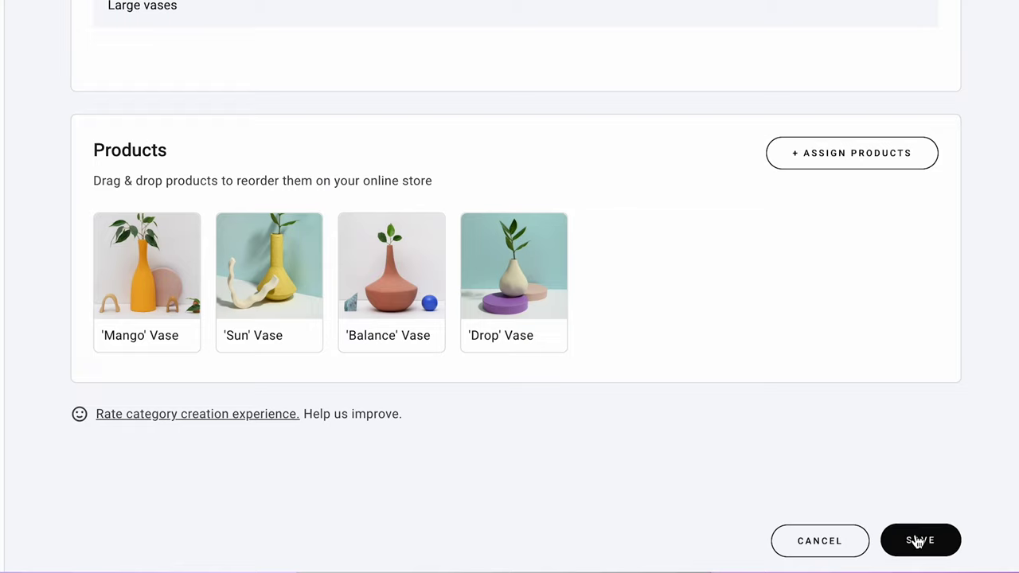
click(918, 541)
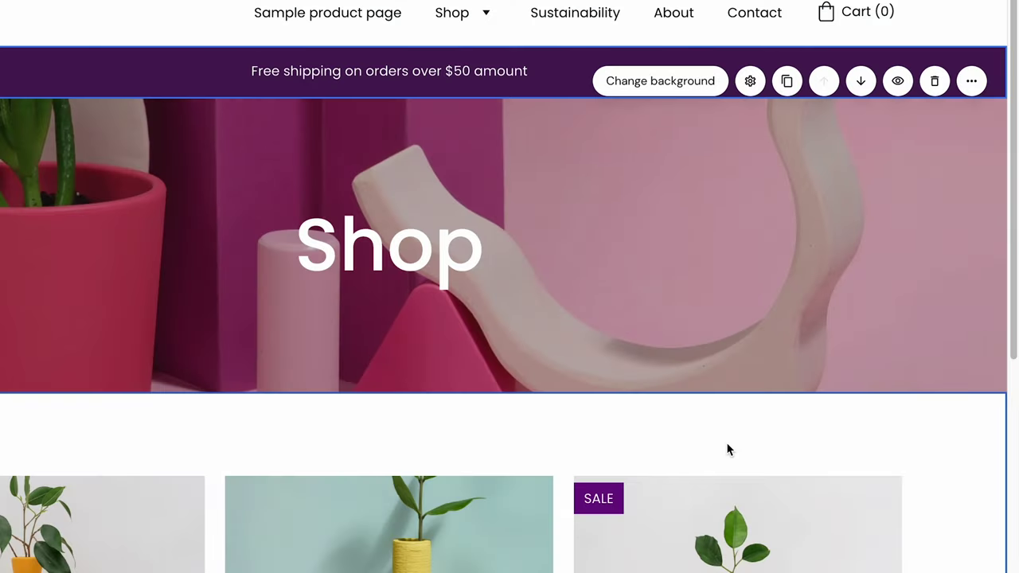
Switch the Shop page's product section to the Best-Sellers category and back to Large vases.
scroll(727, 450, down, 3)
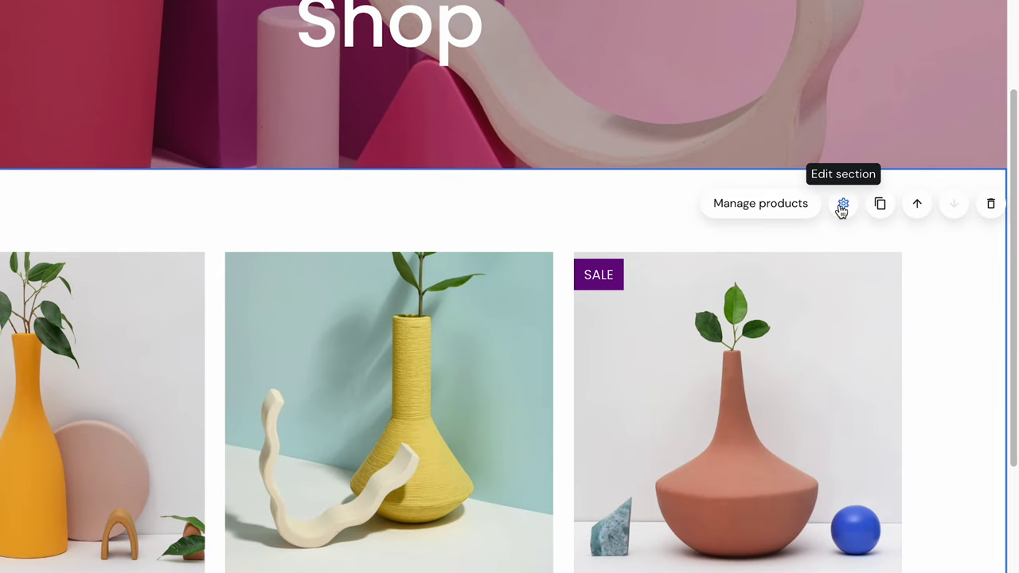
click(843, 204)
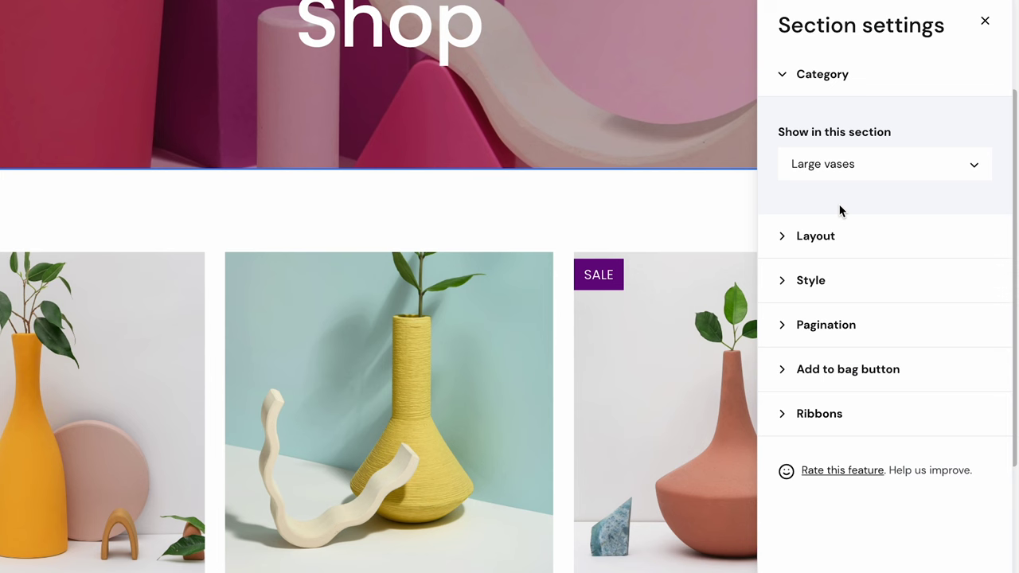
click(978, 172)
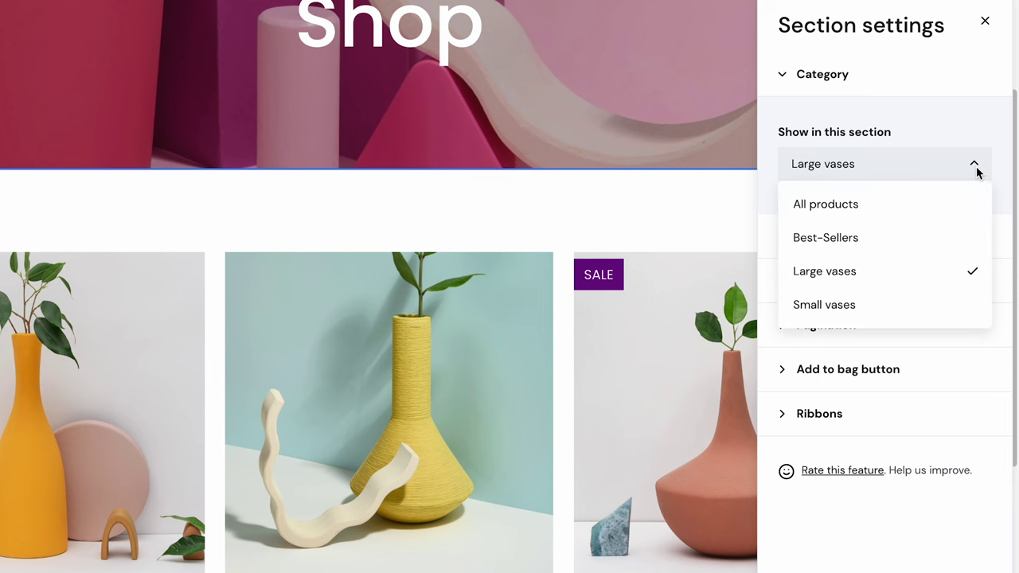
click(947, 238)
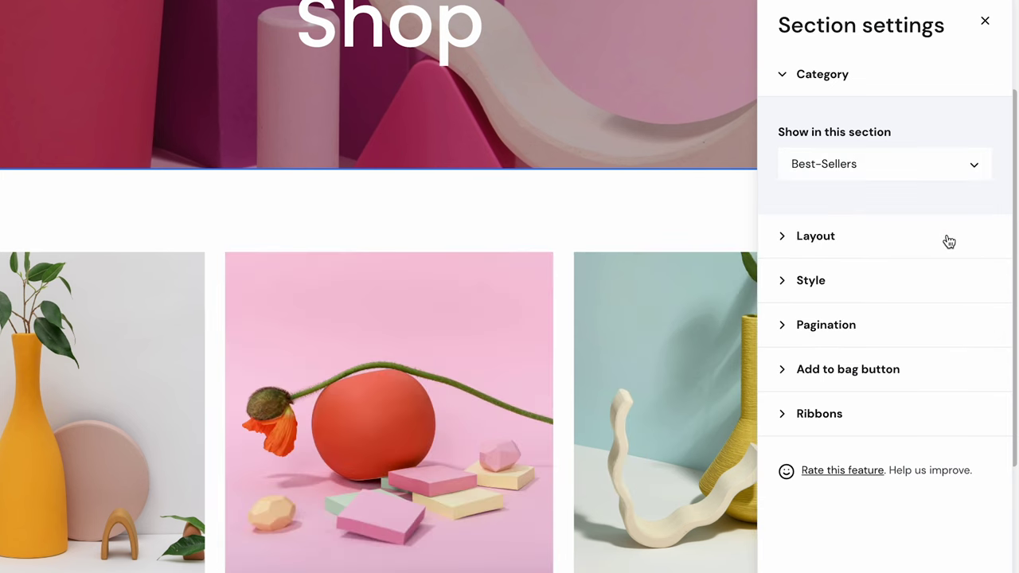
click(945, 183)
click(921, 272)
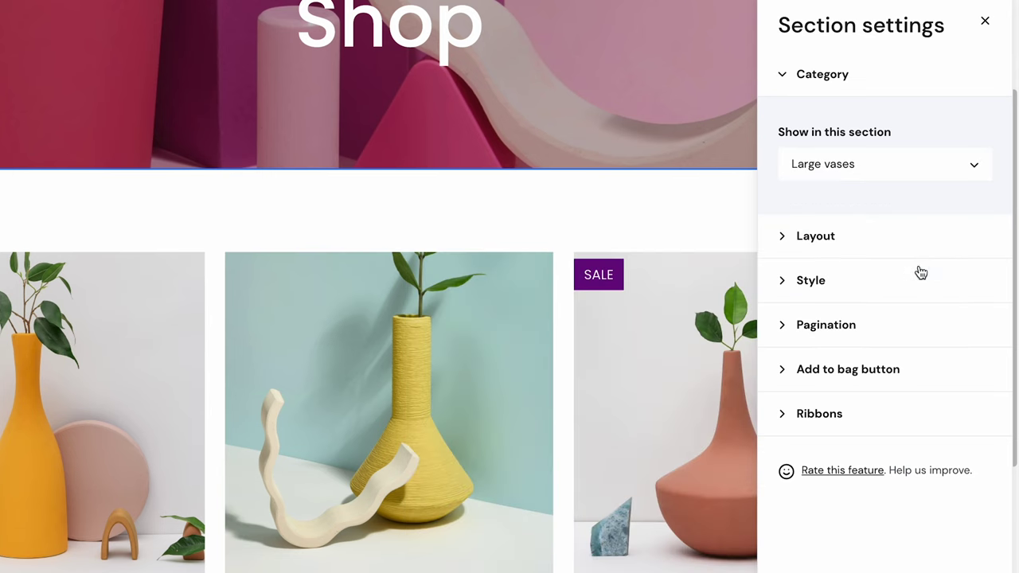
Set the Shop page's product section to show the Small vases category.
click(931, 171)
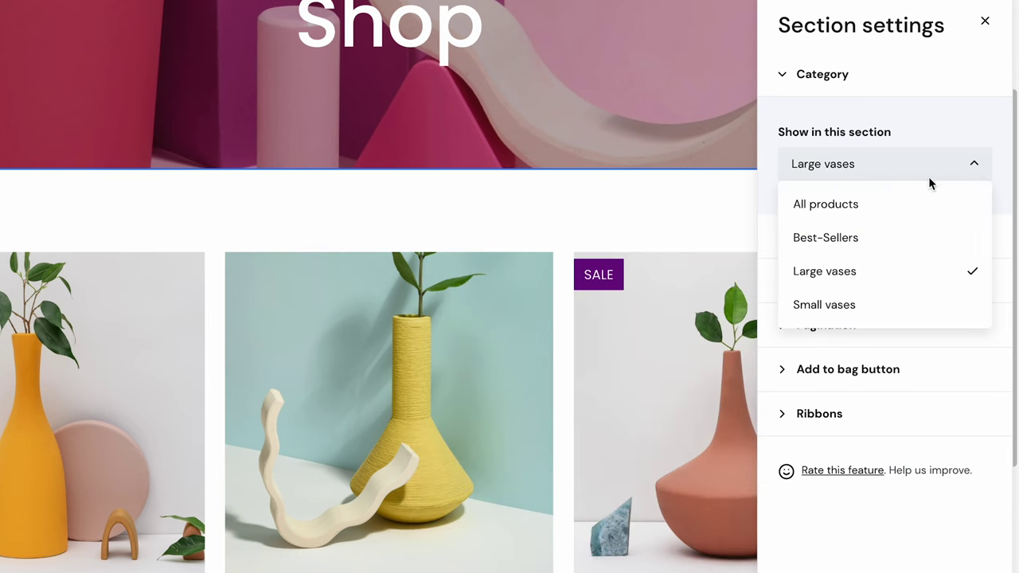
click(908, 307)
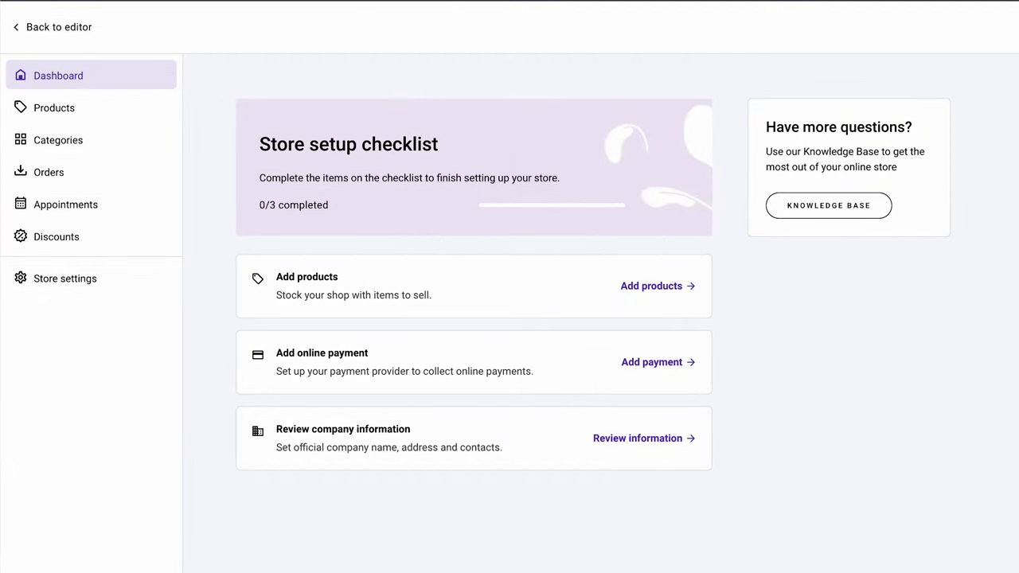
Open the payment settings in the online store's settings.
click(122, 289)
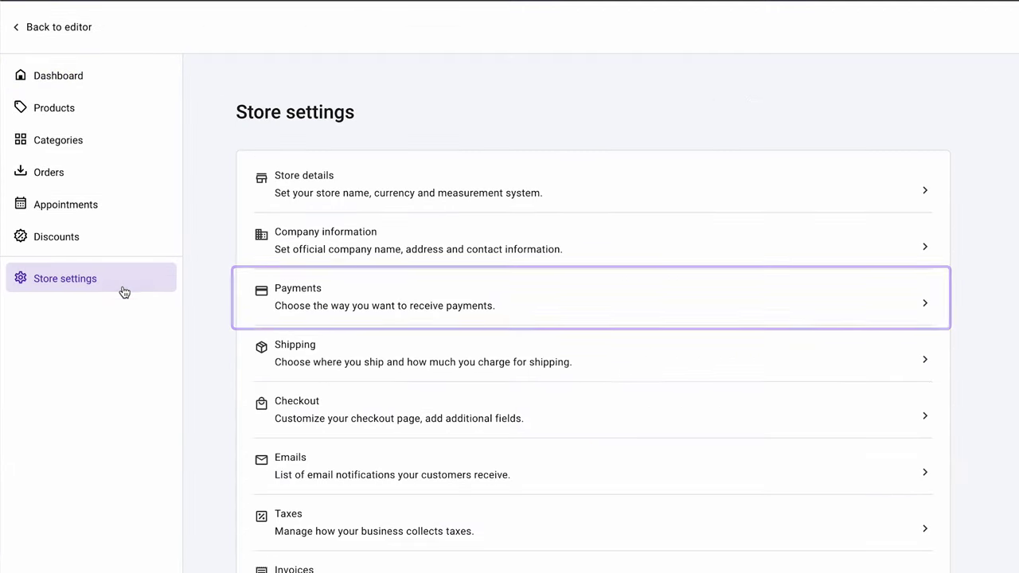
click(403, 298)
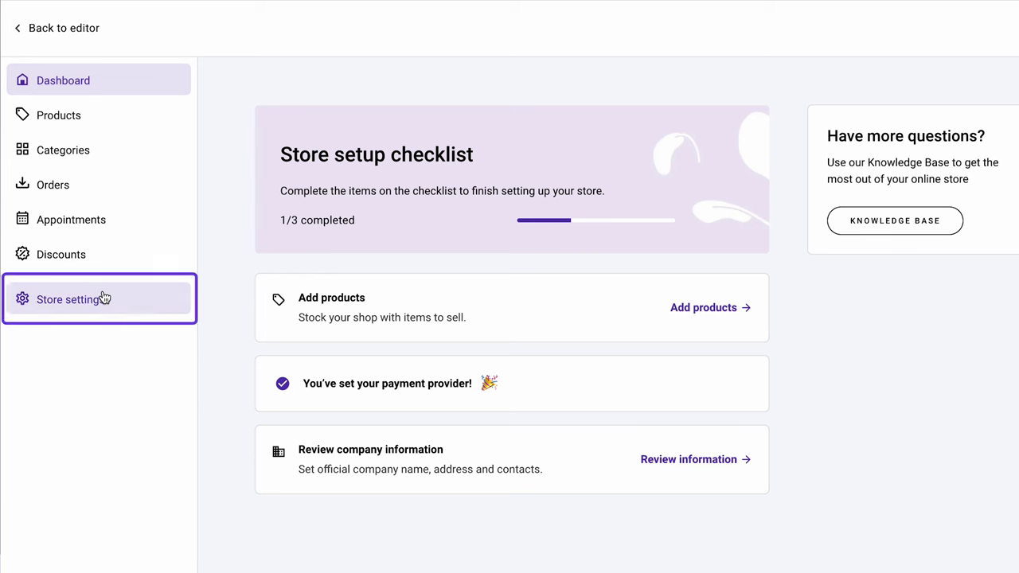
click(102, 298)
click(521, 318)
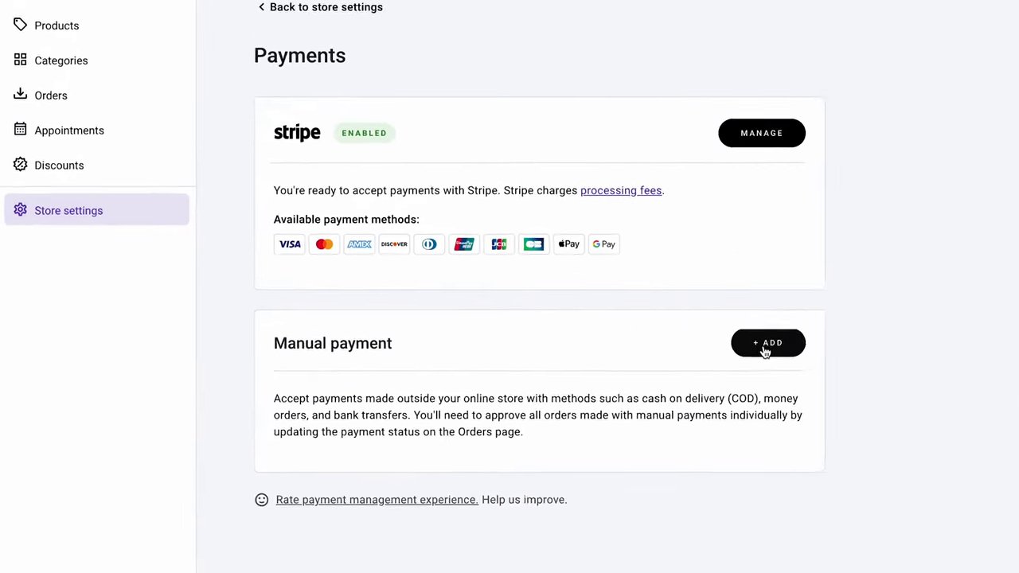
Add a manual payment method named "Cash on delivery" with the checkout instructions "Payment information.".
click(808, 346)
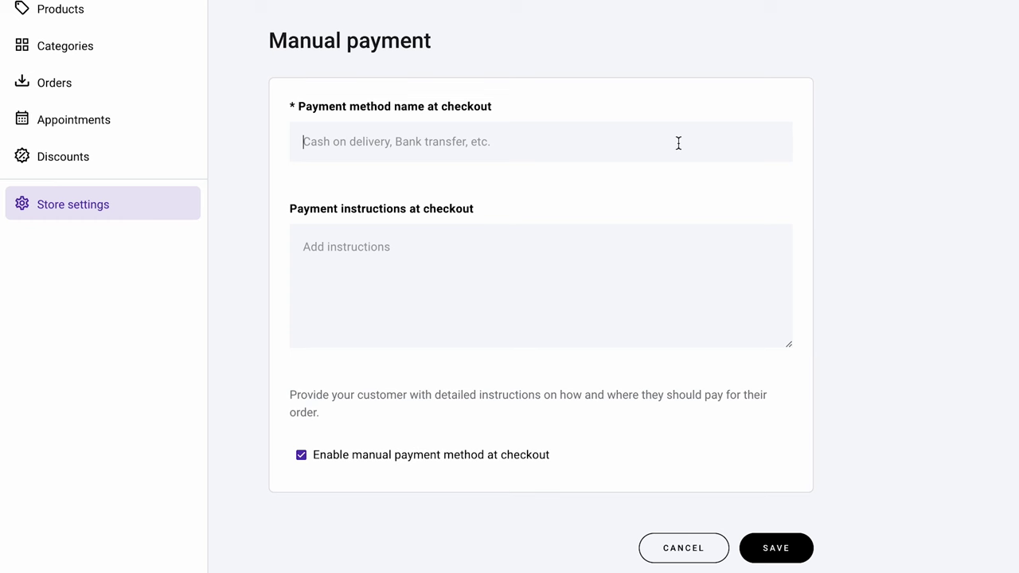
text(Cash on delivery)
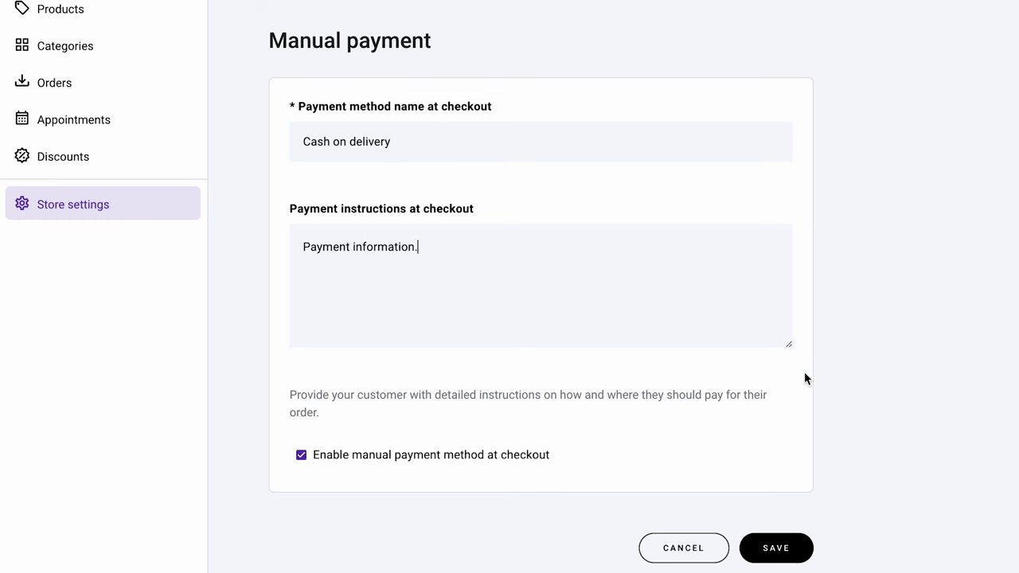
key(Tab)
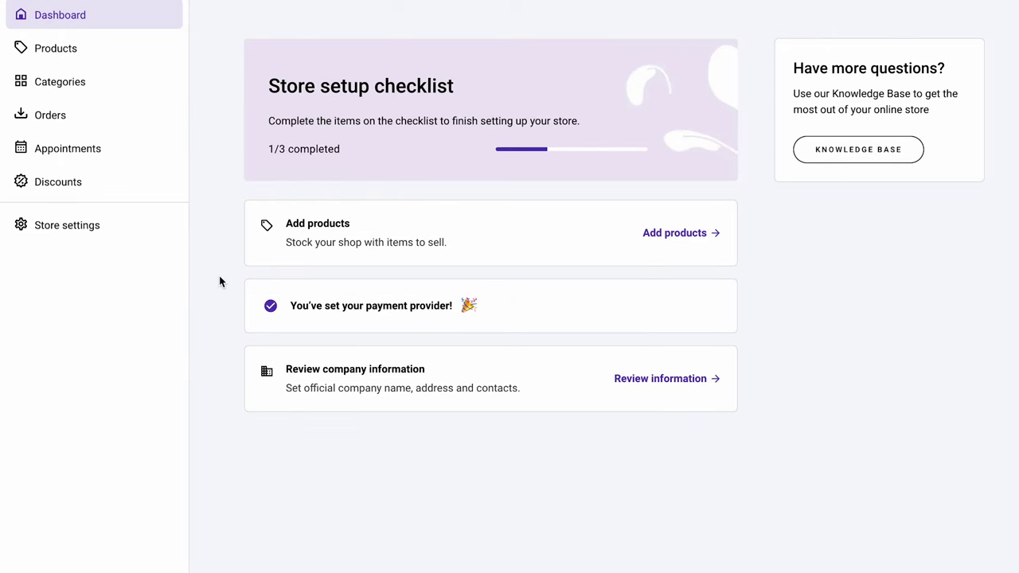
Open the default shipping zone in the store's shipping settings and rename it "USA".
click(129, 233)
click(463, 292)
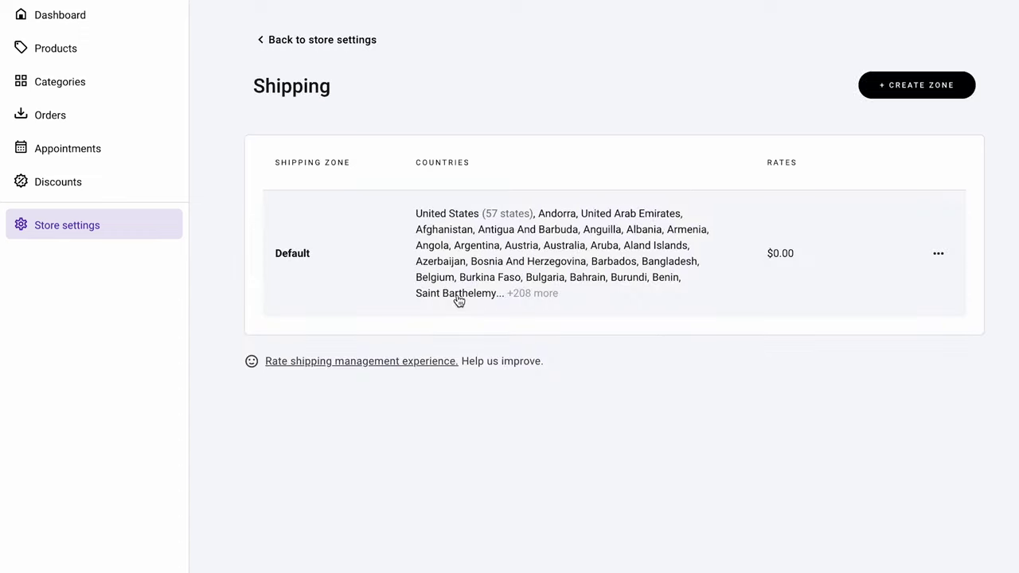
click(598, 260)
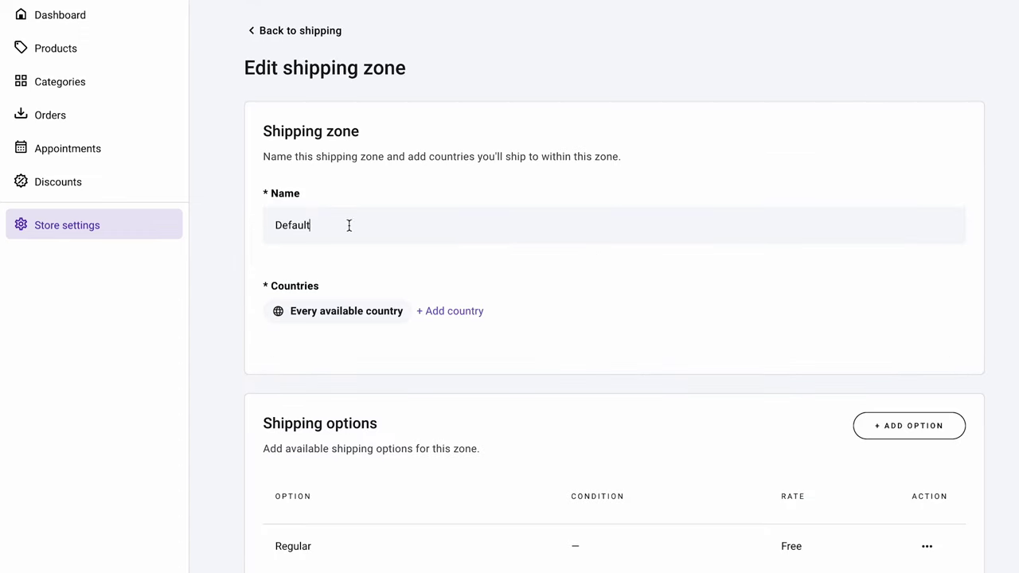
drag(324, 225, 255, 223)
text(USA)
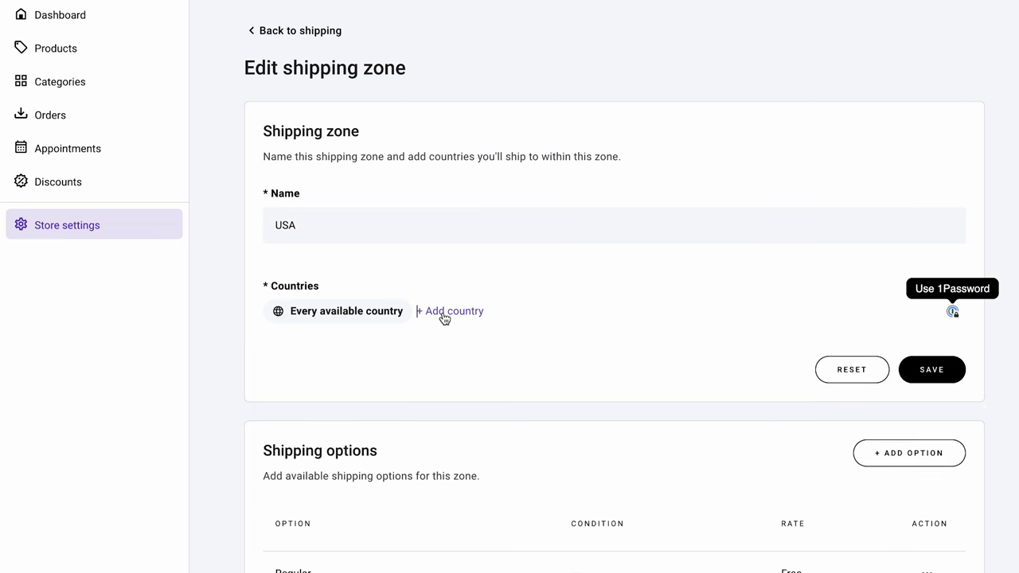
Replace the zone's countries with only the United States and save the shipping zone.
click(444, 318)
click(286, 355)
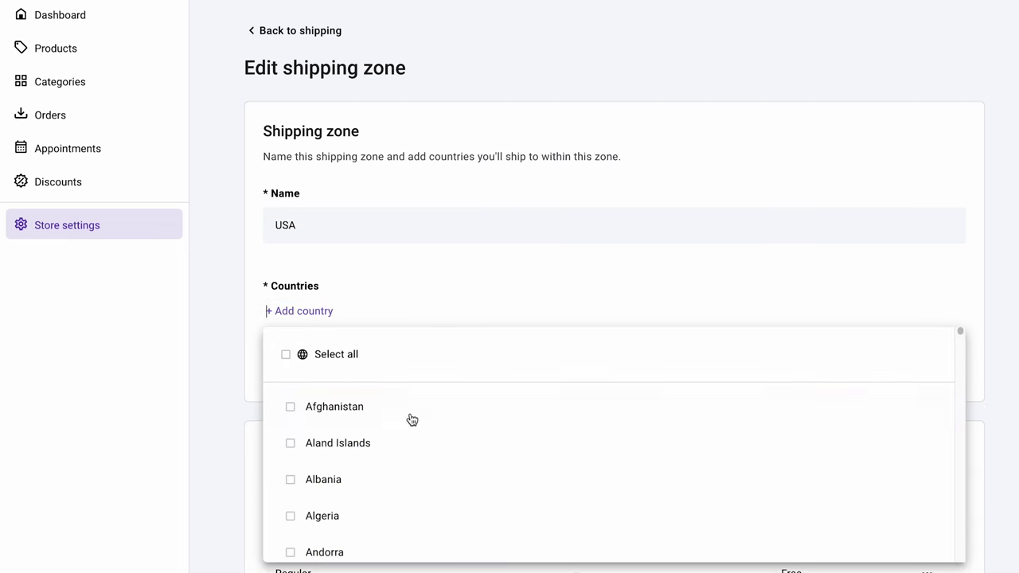
scroll(421, 455, down, 1)
text(uni)
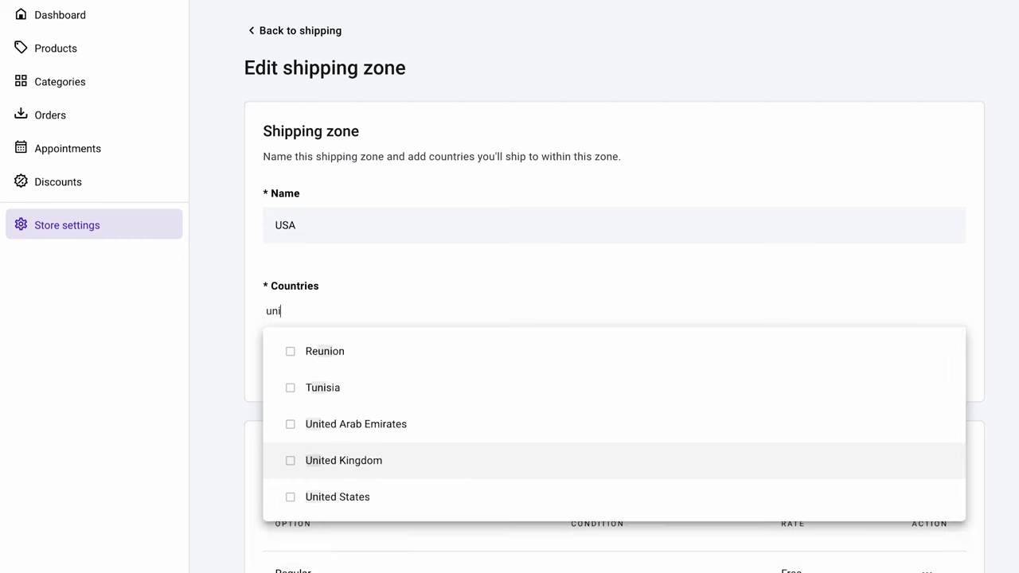
click(403, 496)
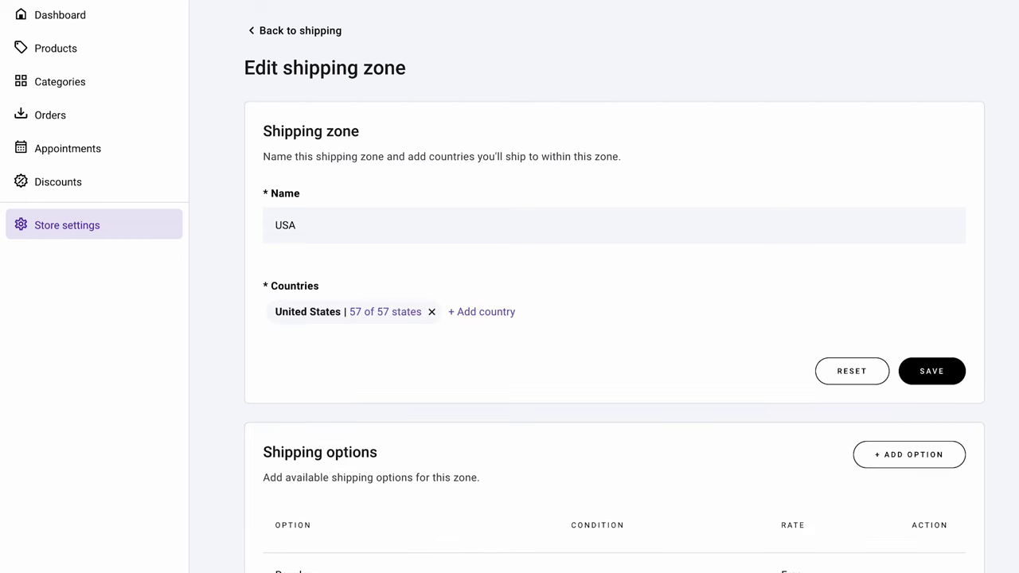
click(949, 368)
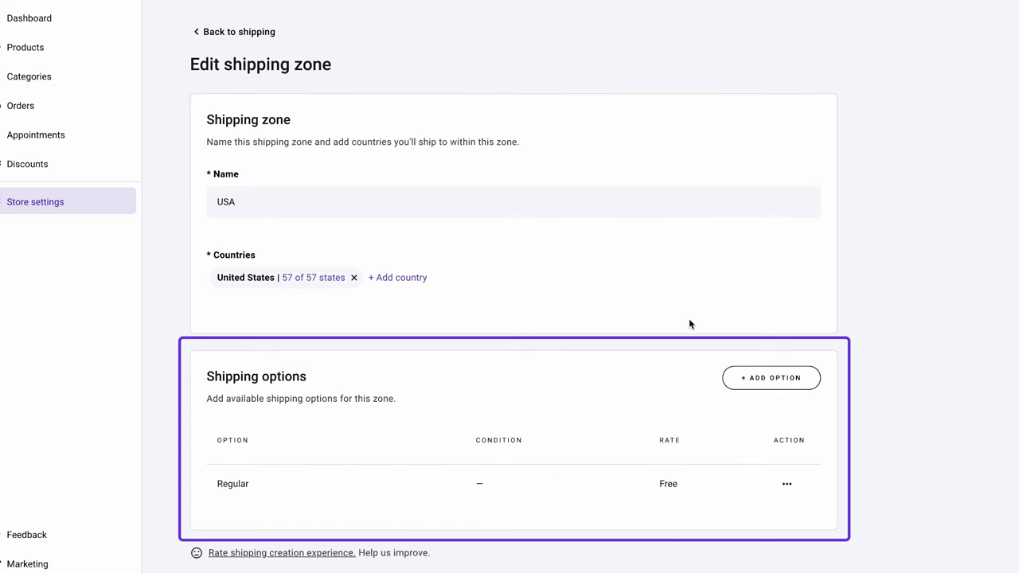
Start a new shipping option for the USA zone and open its conditions.
click(769, 377)
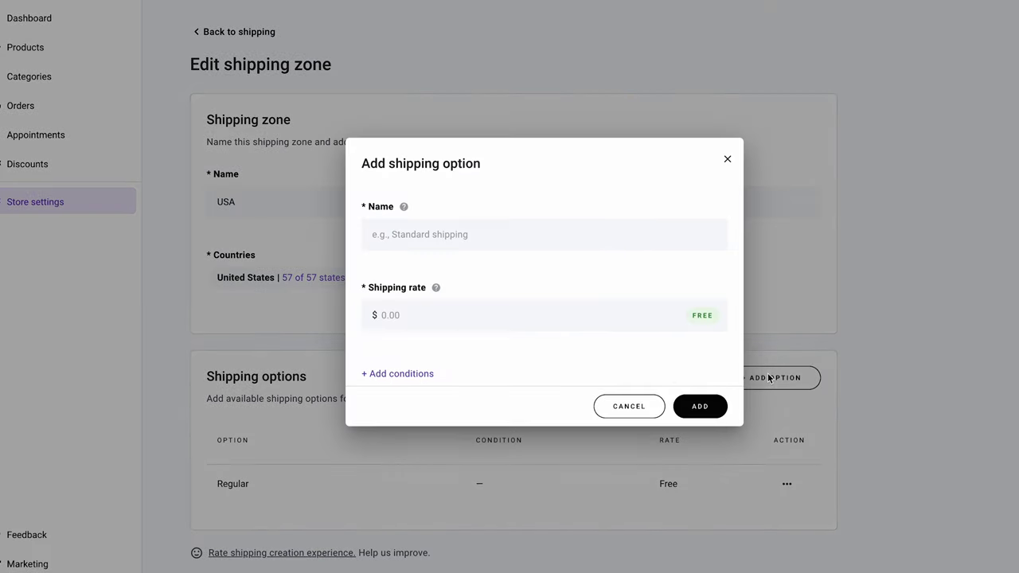
click(433, 373)
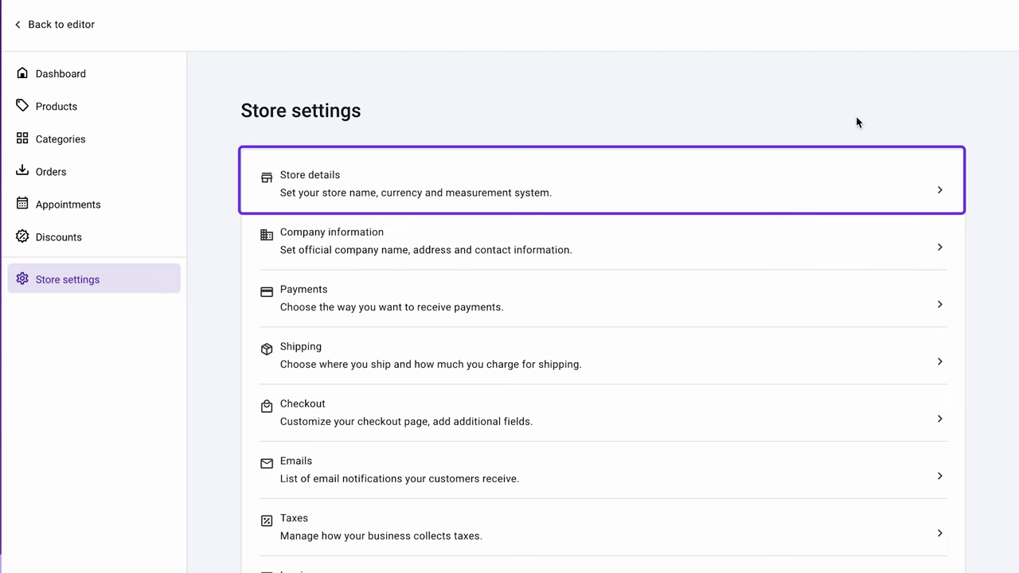
Review the store details and the company information in the store settings.
click(801, 204)
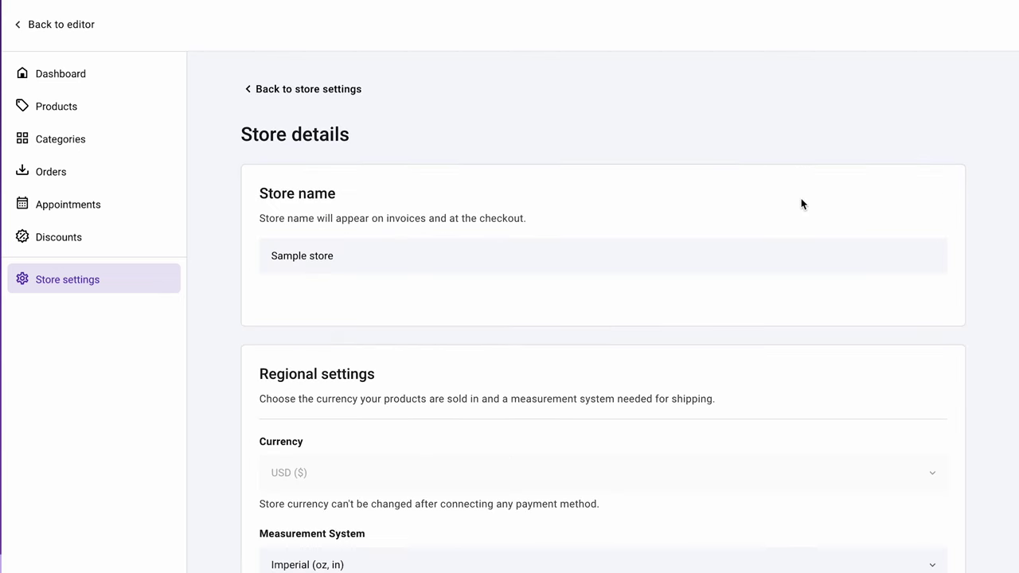
click(341, 94)
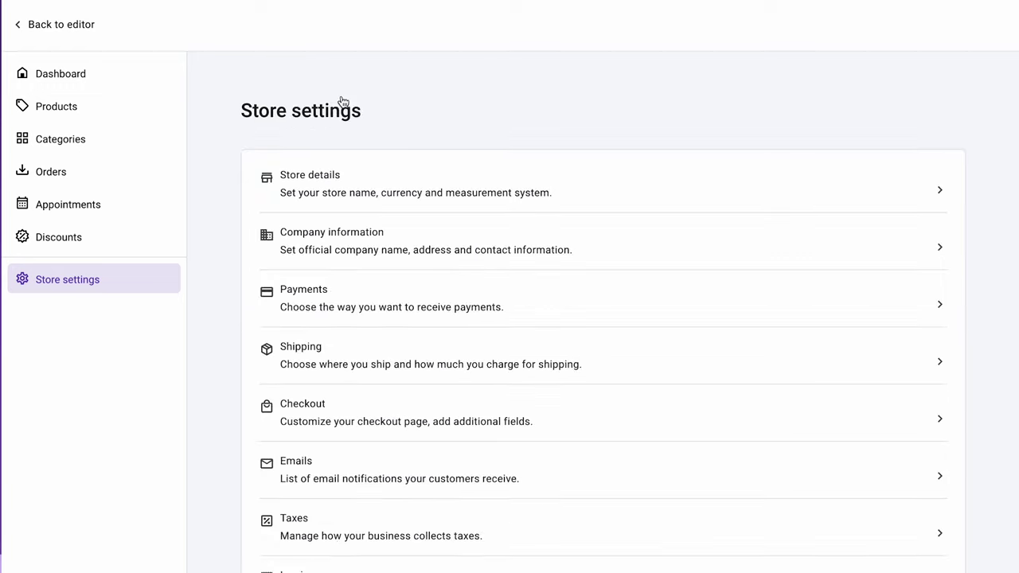
click(418, 238)
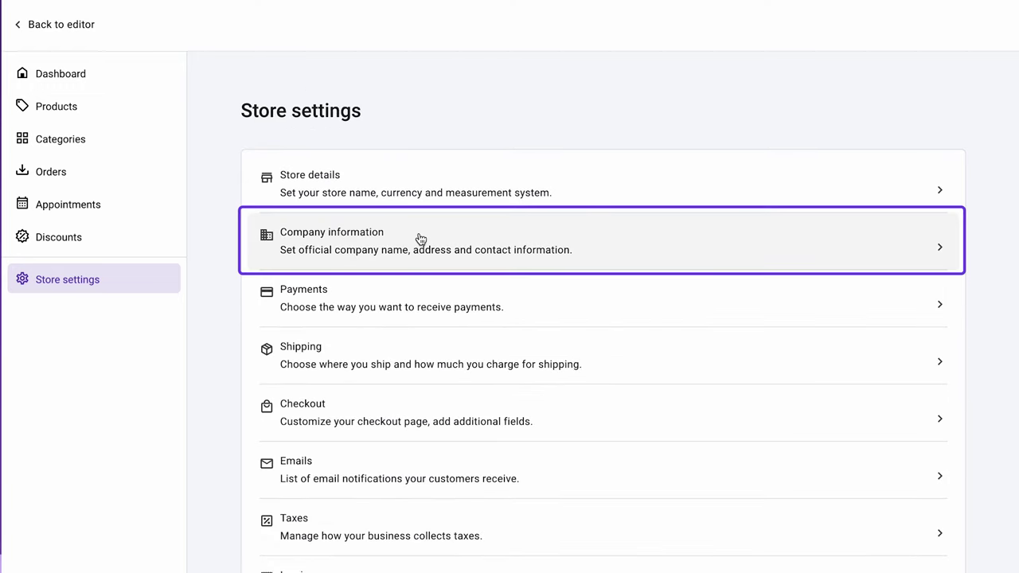
click(420, 238)
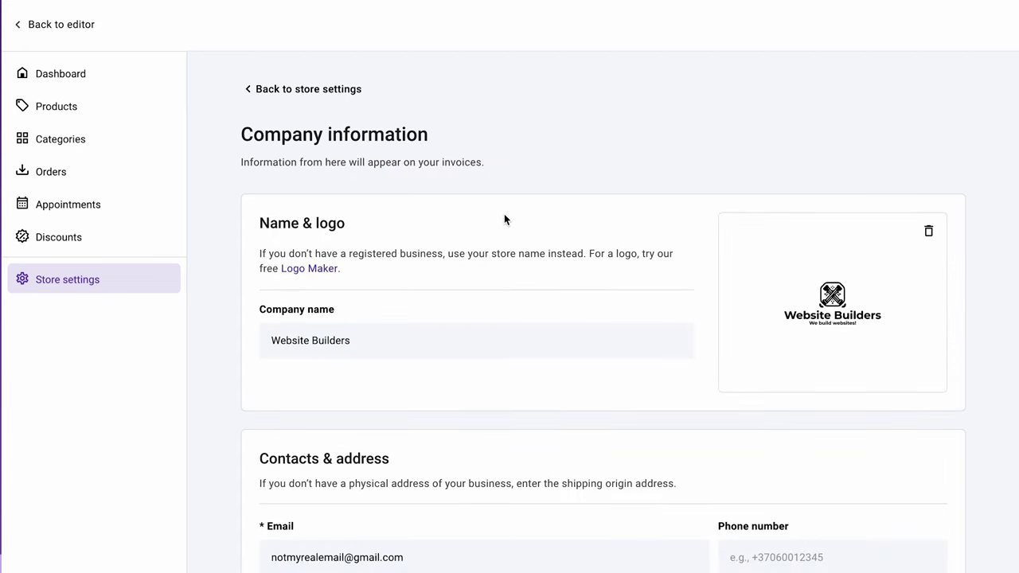
scroll(504, 215, down, 2)
scroll(504, 219, up, 3)
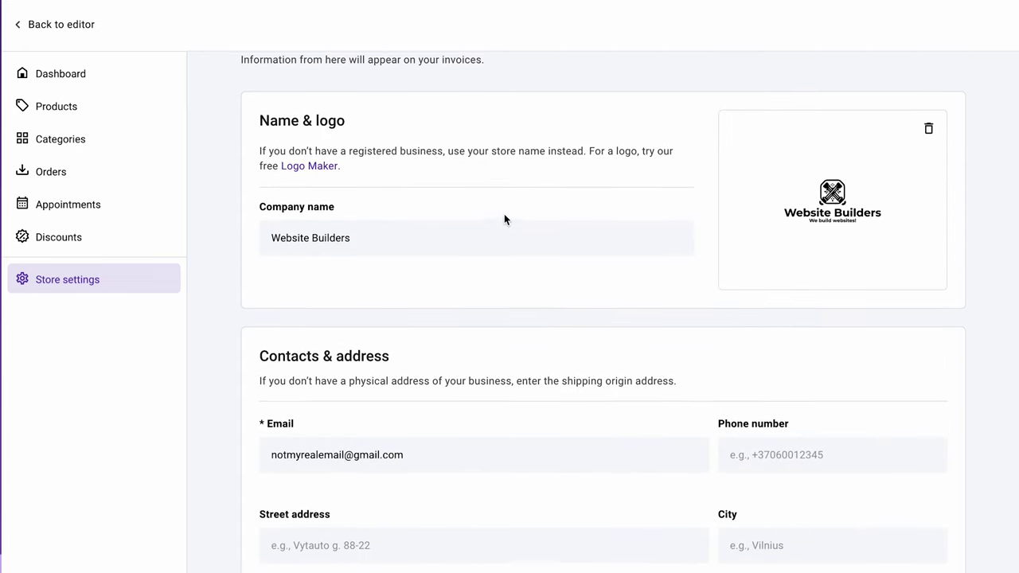
click(336, 88)
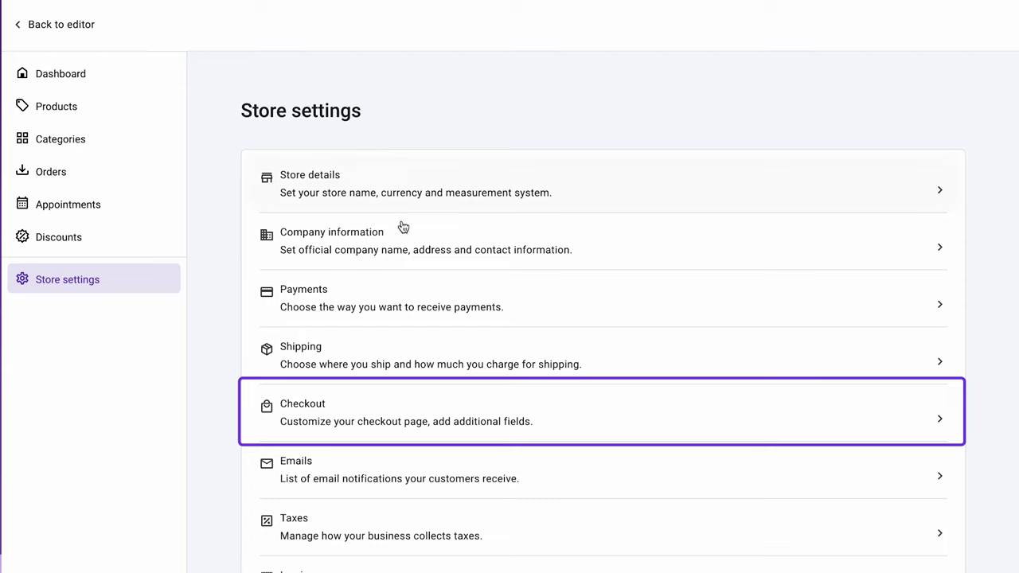
Look through the checkout policies and custom options, and select English as the checkout language.
click(428, 405)
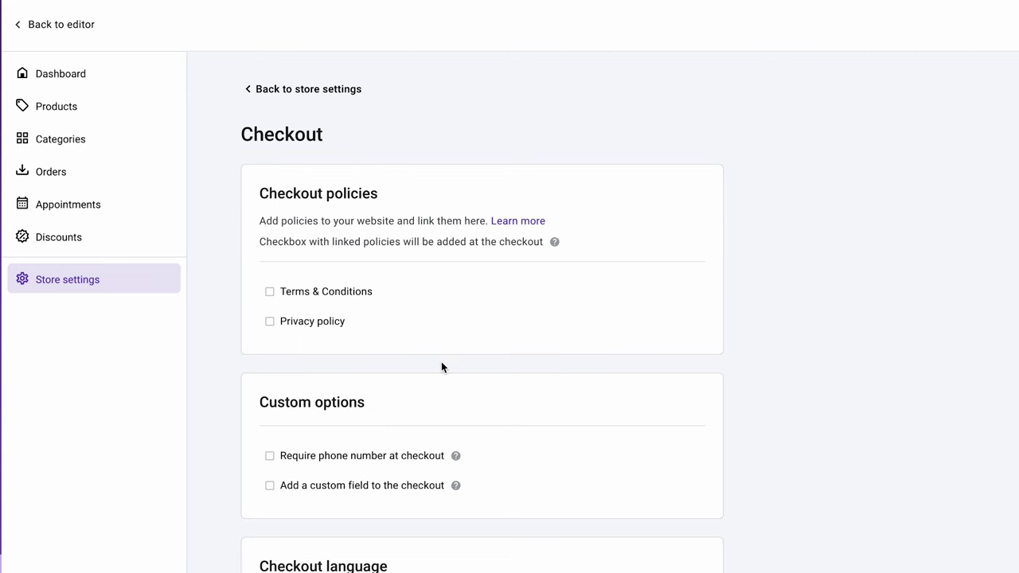
scroll(442, 367, down, 2)
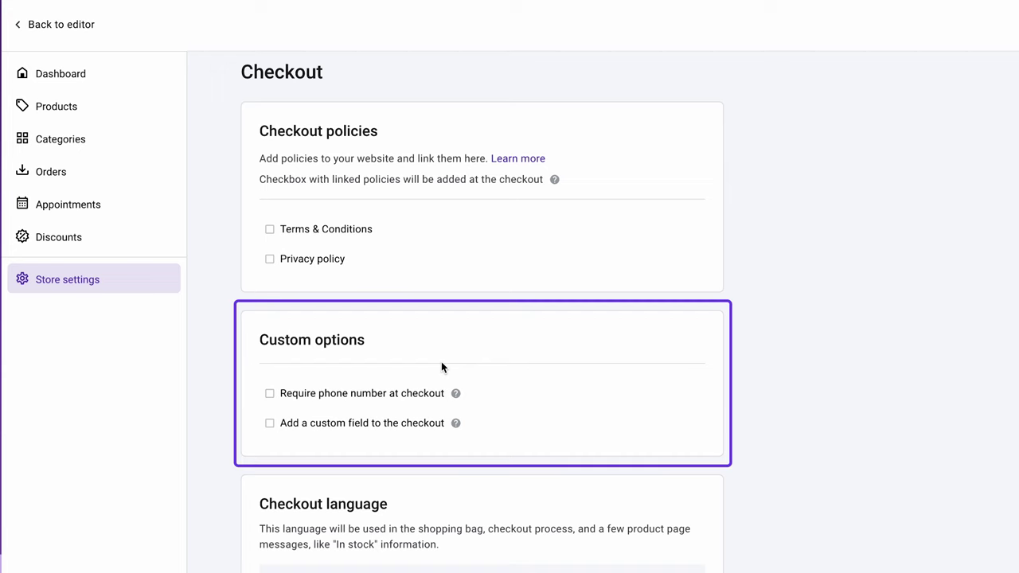
scroll(442, 367, down, 1)
click(429, 496)
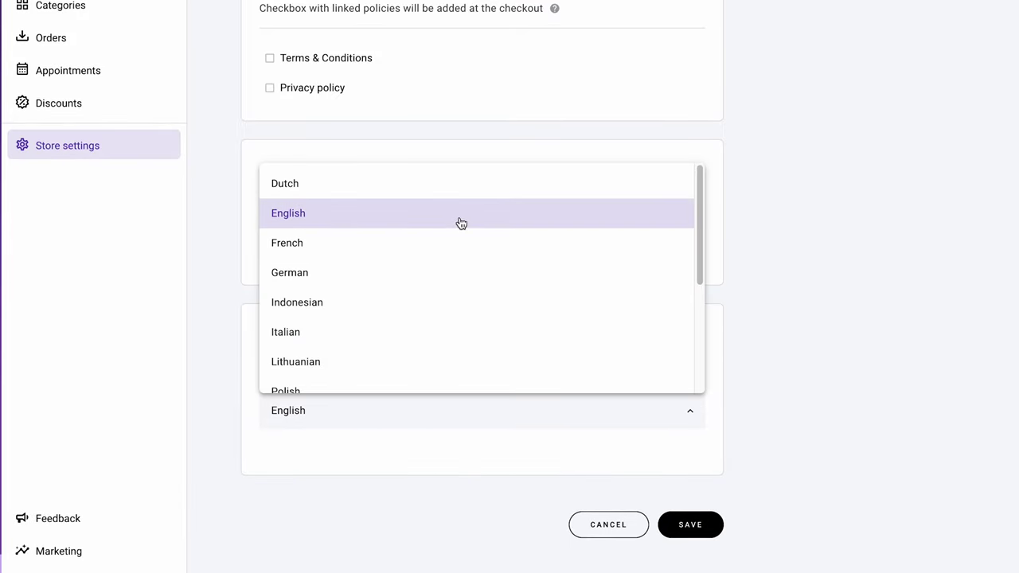
click(461, 220)
mouse_move(459, 222)
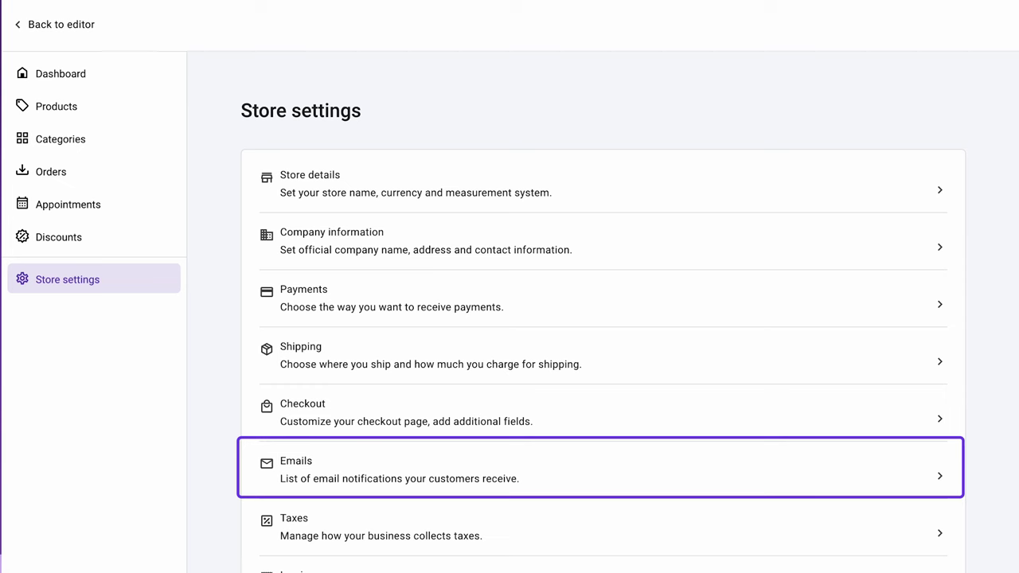
Review the customer email notifications and preview the order confirmation email.
click(725, 478)
scroll(726, 483, down, 3)
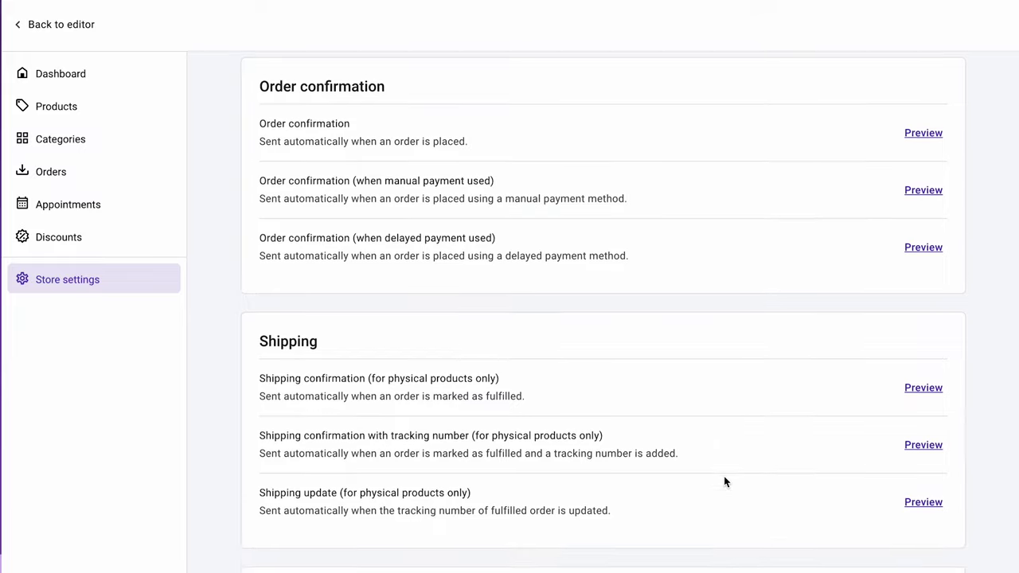
scroll(725, 482, down, 3)
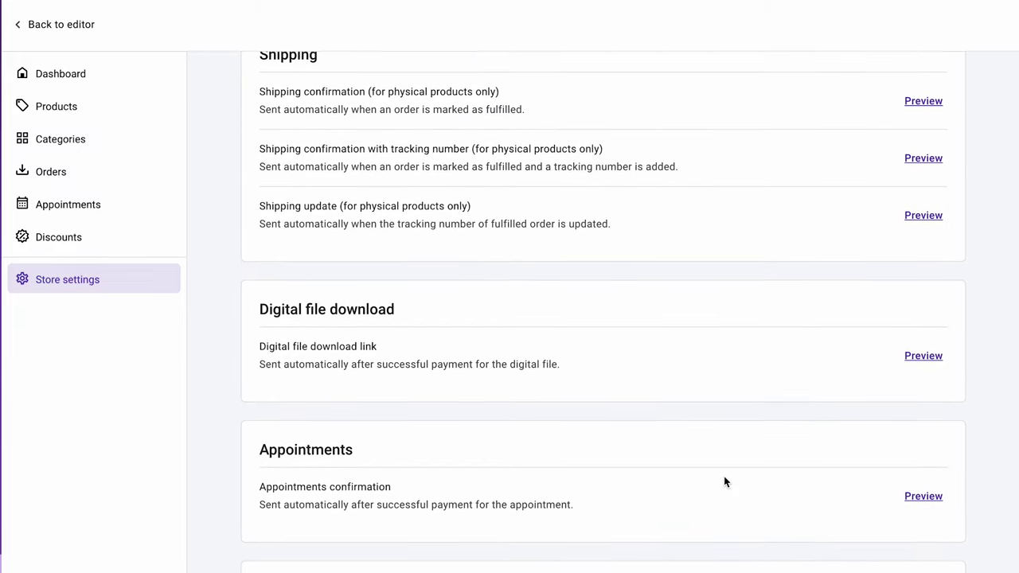
scroll(725, 482, up, 6)
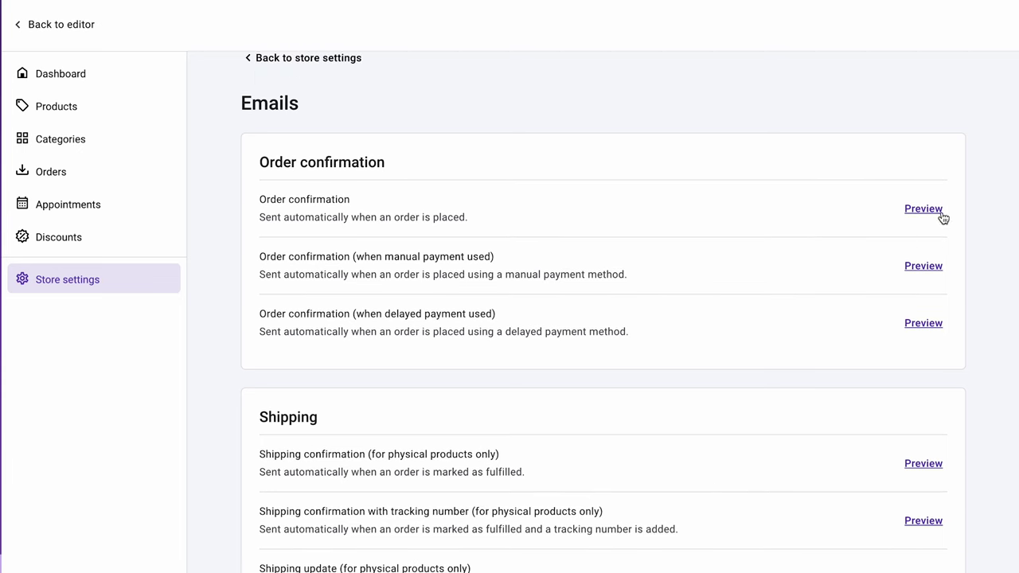
click(942, 211)
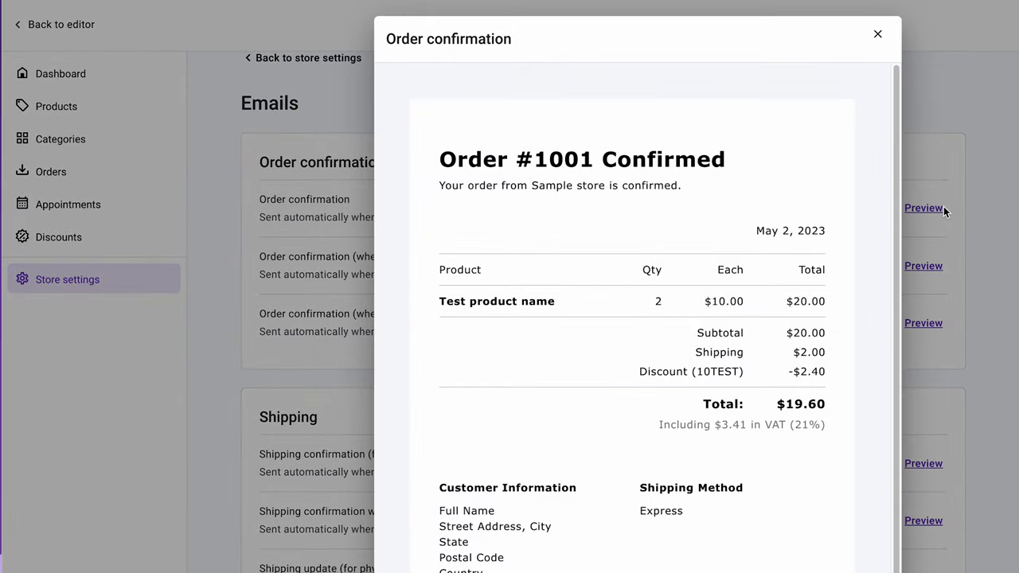
click(882, 32)
scroll(836, 215, down, 8)
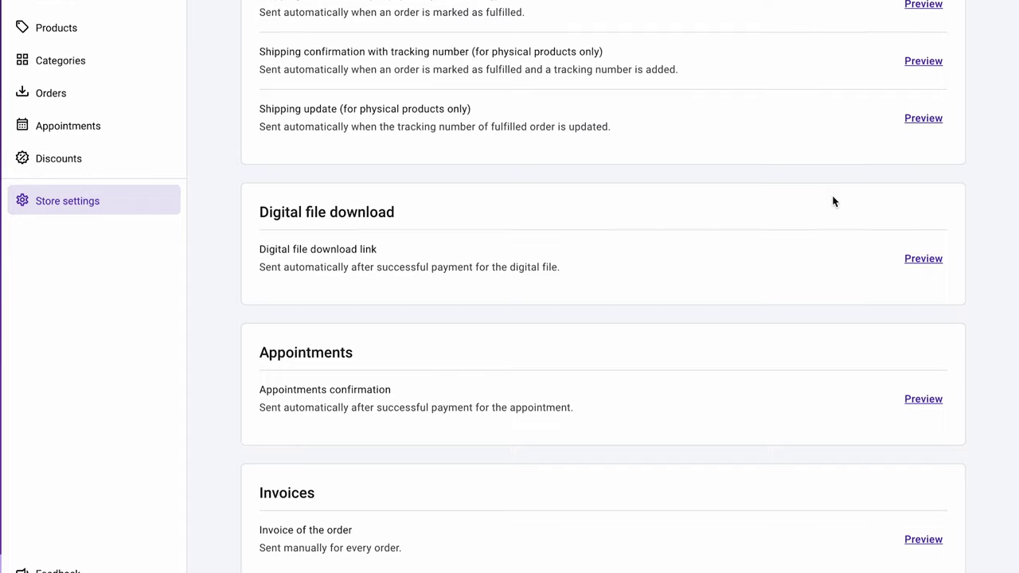
click(925, 504)
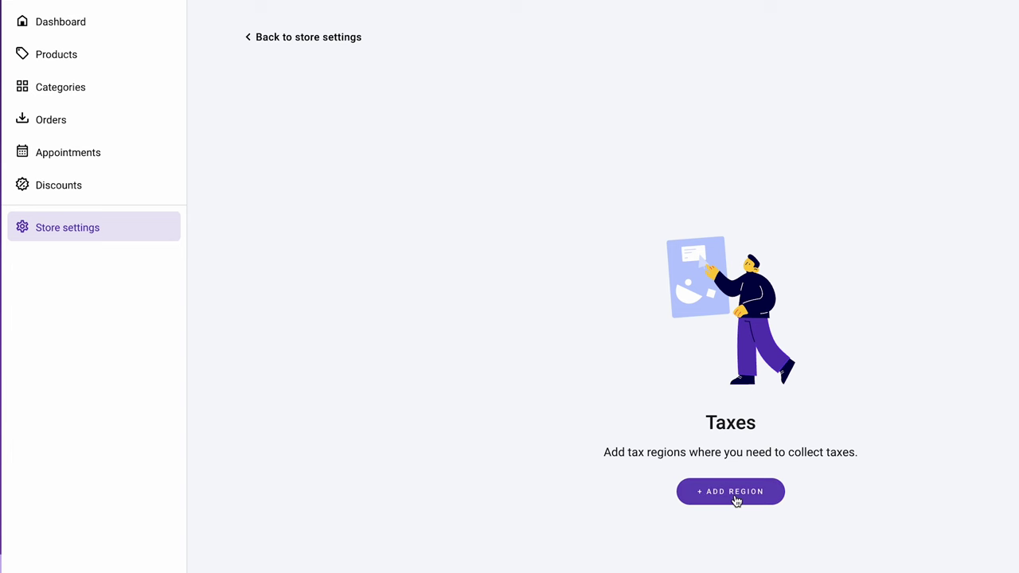
Start adding a tax region in the store's tax settings.
click(734, 494)
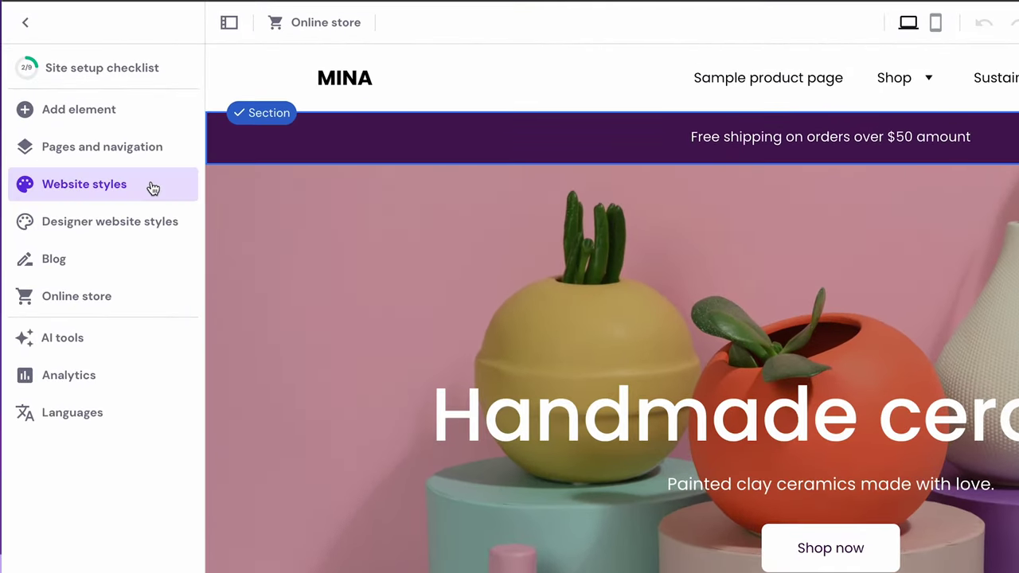
Look through the website styles for colors, text, buttons and animations.
click(153, 188)
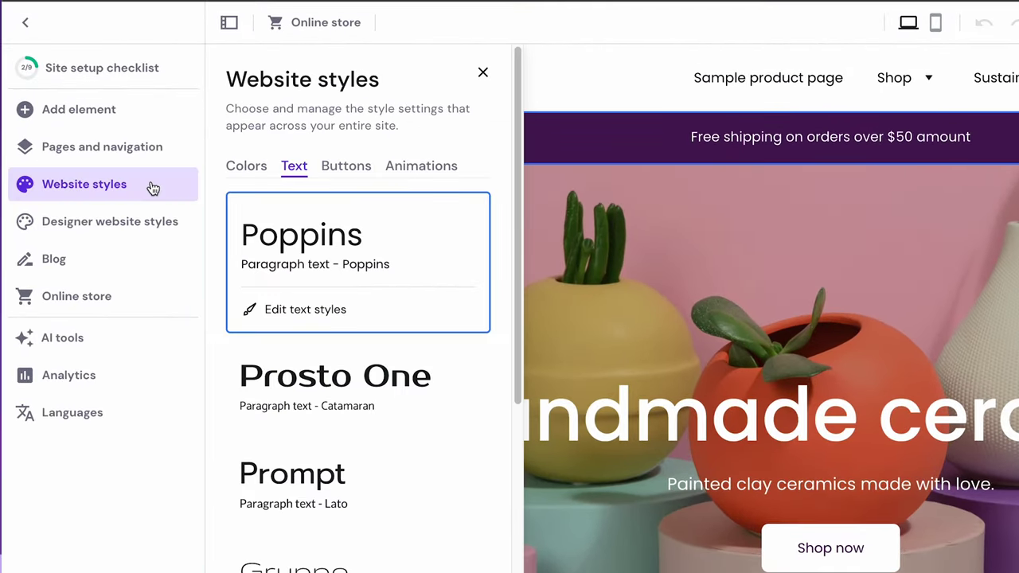
click(248, 171)
click(293, 175)
click(335, 172)
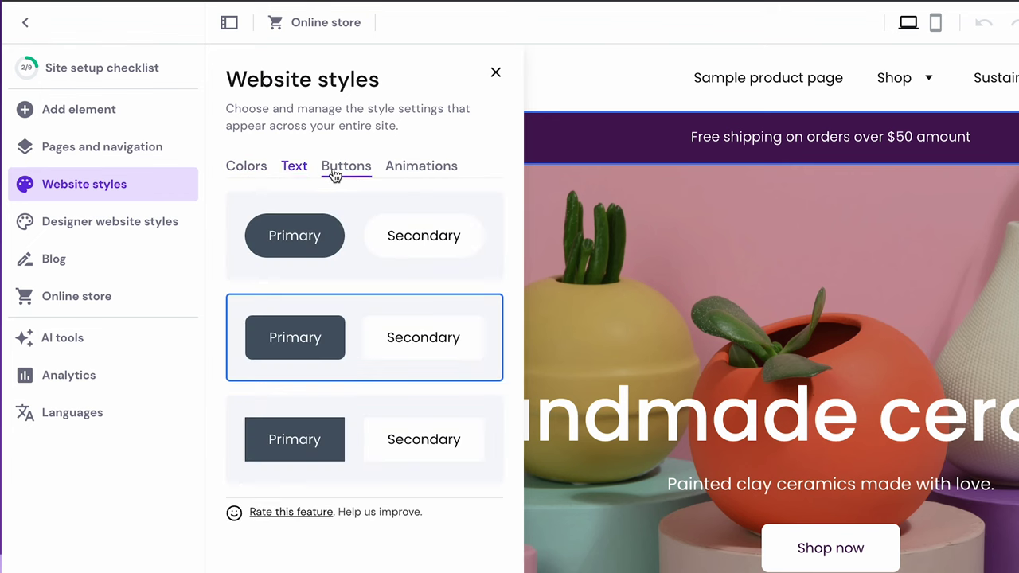
click(407, 178)
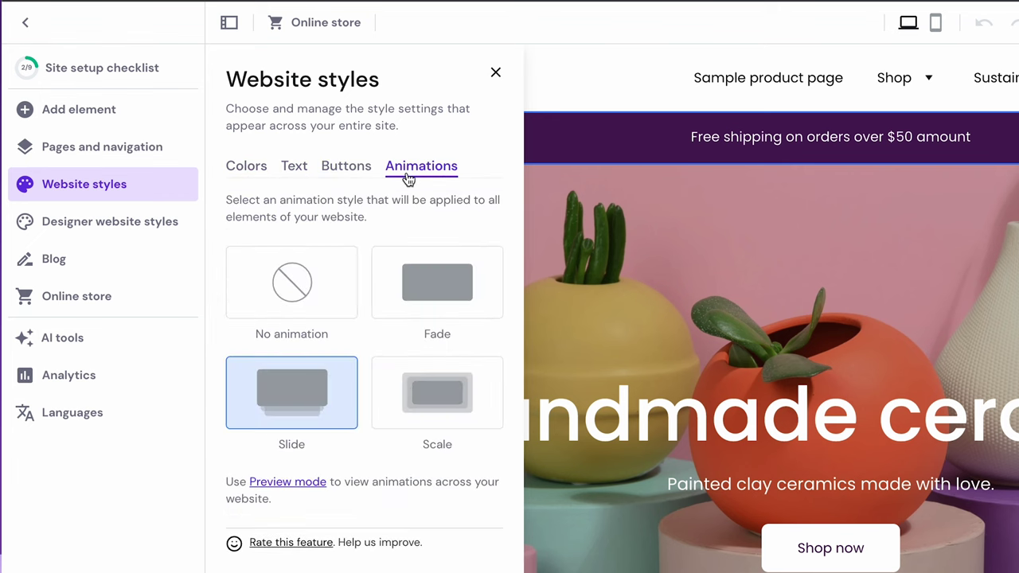
Review the text style settings for headings and for paragraphs and navigation in the website styles.
click(305, 169)
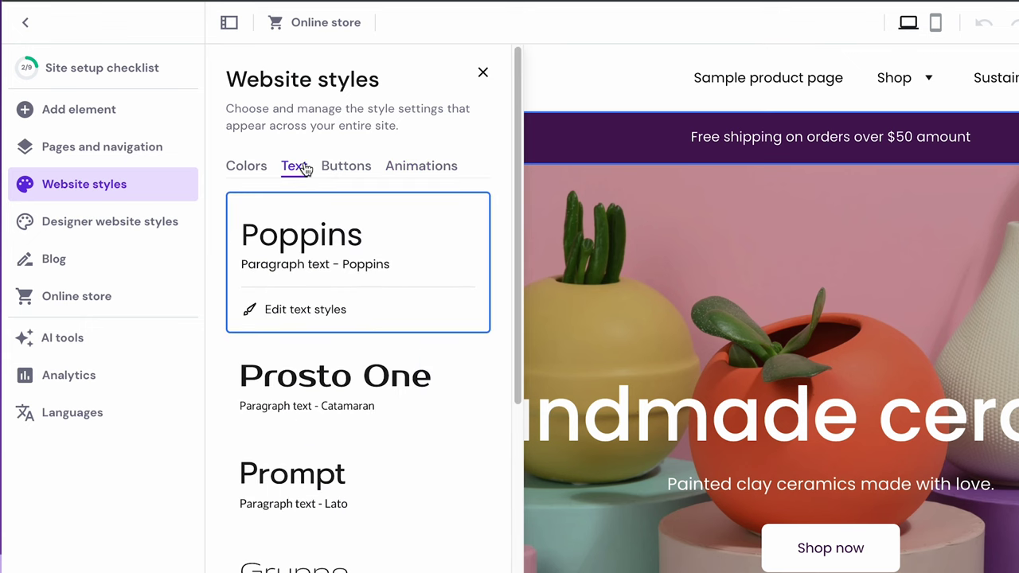
click(337, 317)
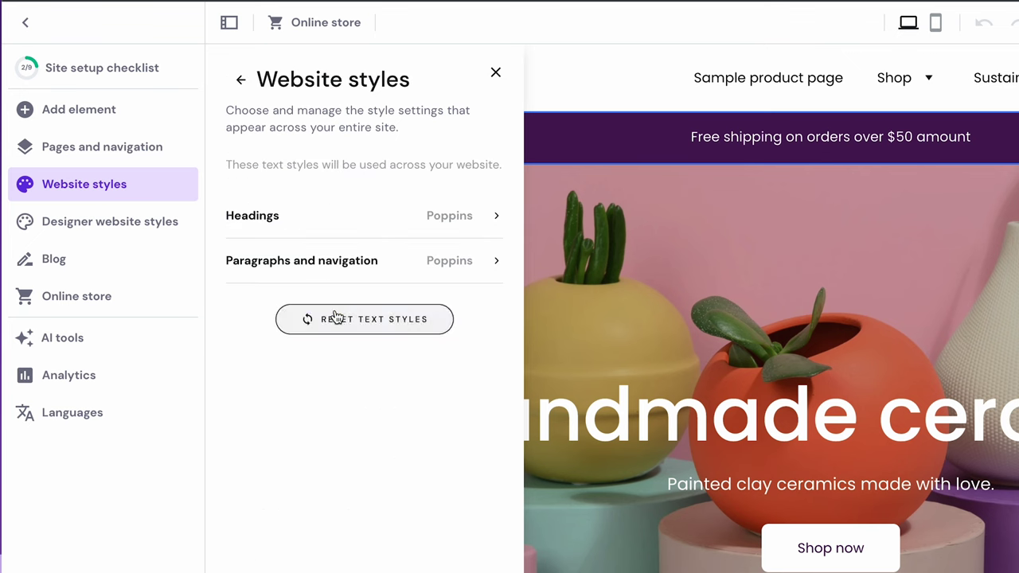
click(453, 218)
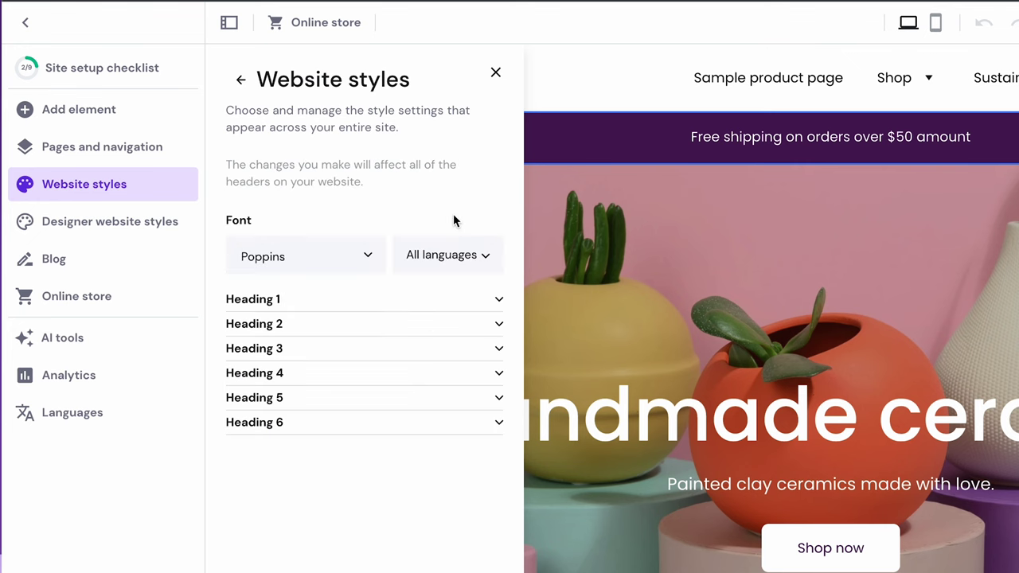
click(240, 80)
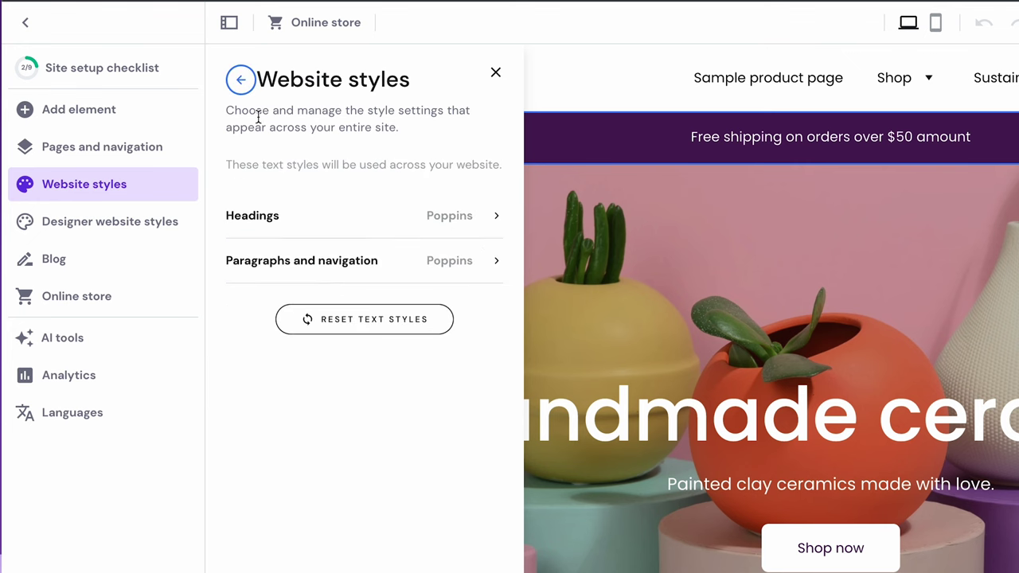
click(314, 263)
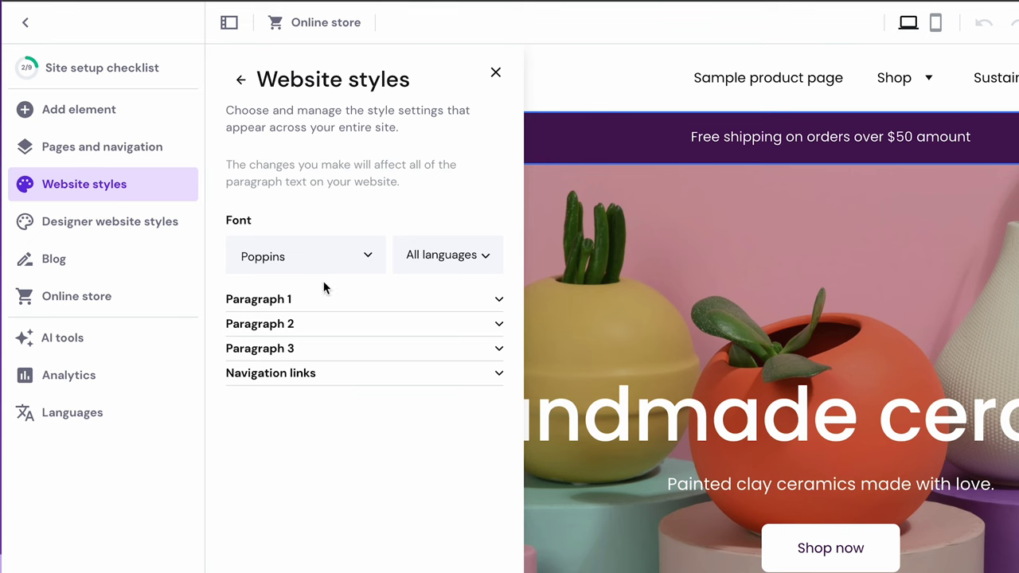
click(240, 79)
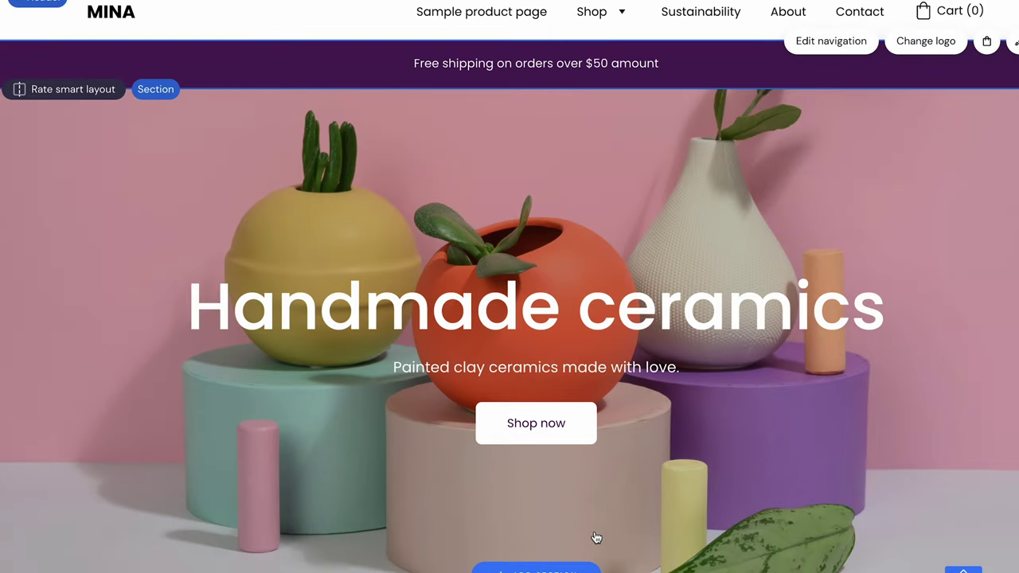
Open the "Handmade ceramics" heading for text editing to view its formatting options, and leave the editing mode.
click(567, 330)
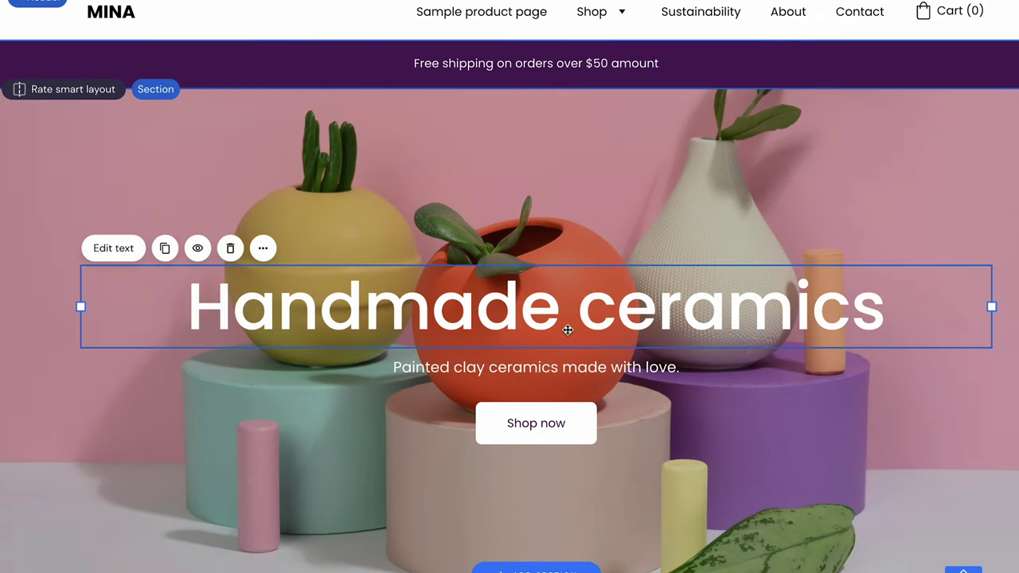
click(135, 266)
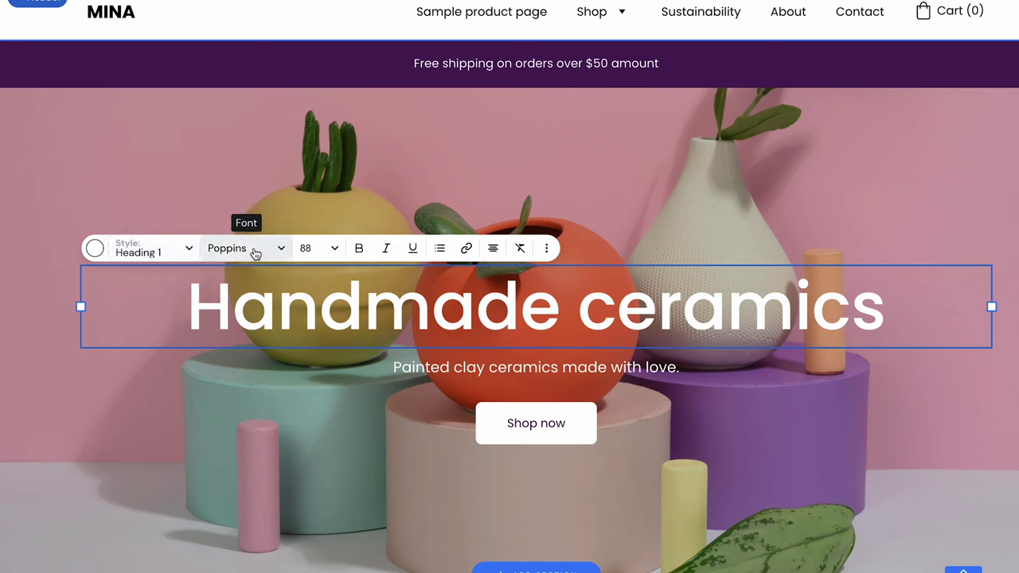
click(623, 257)
click(646, 293)
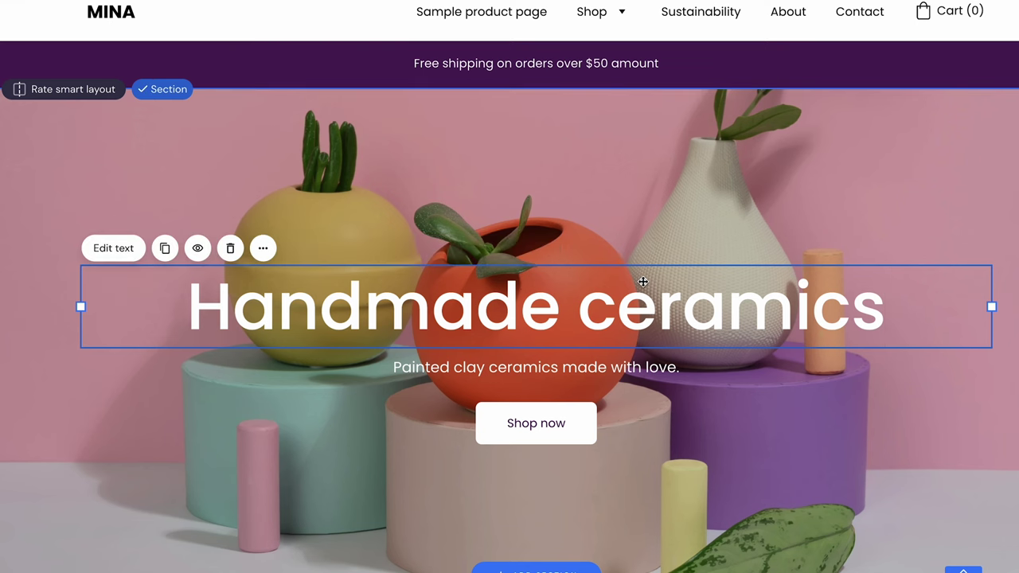
drag(642, 282, 642, 287)
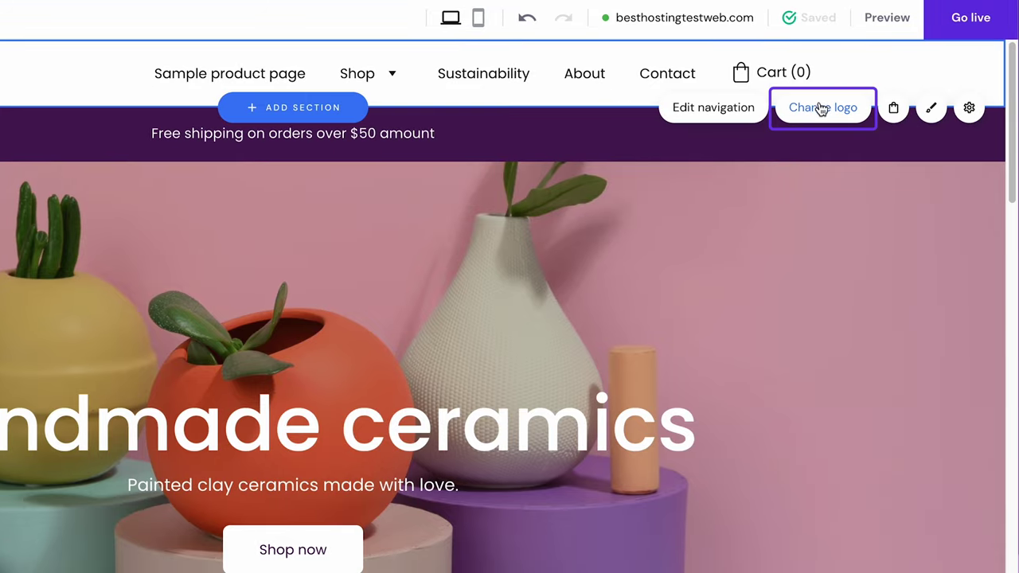
Replace the MINA header logo with the "logo" PNG image from the media library.
click(821, 109)
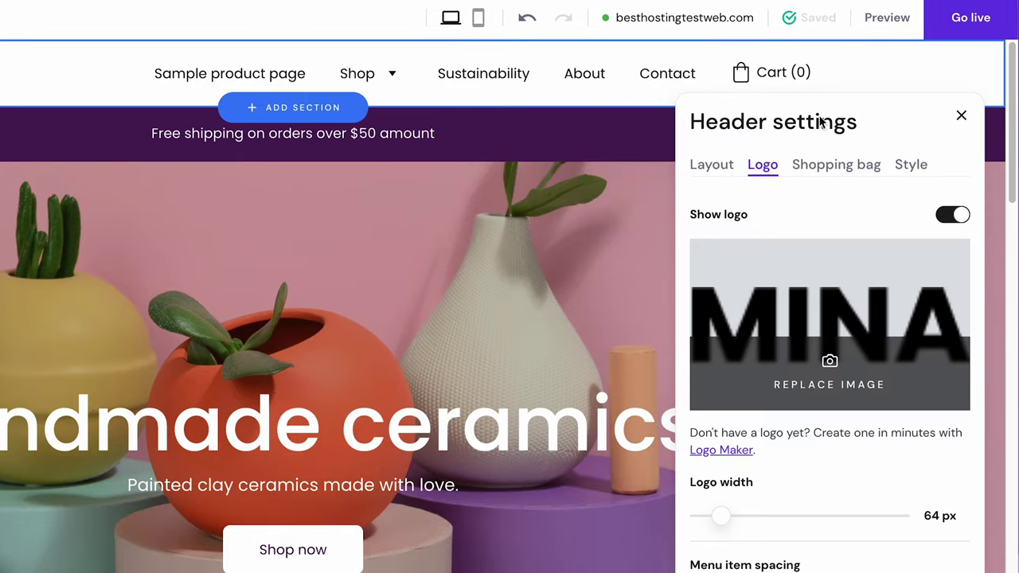
click(828, 384)
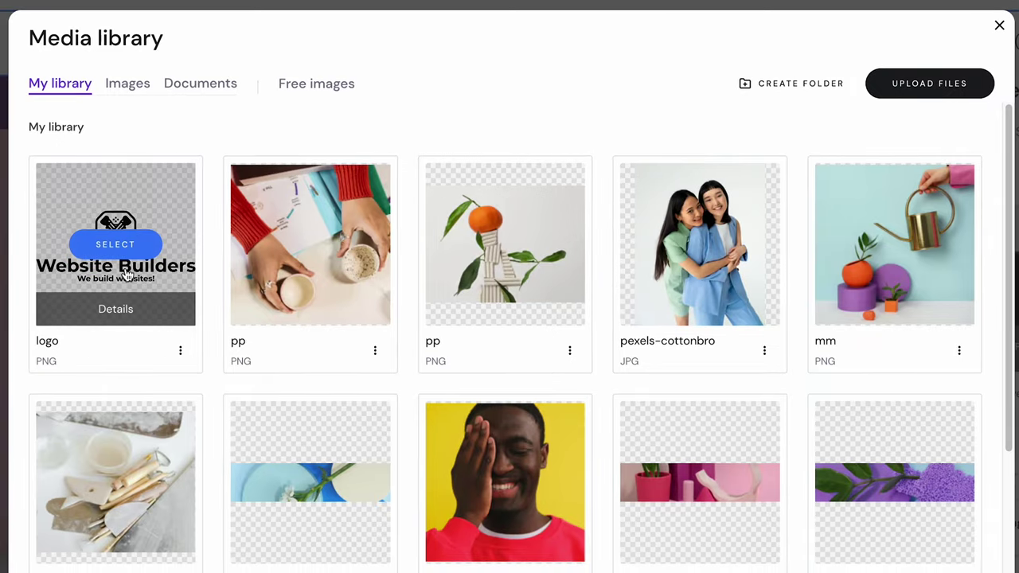
click(116, 244)
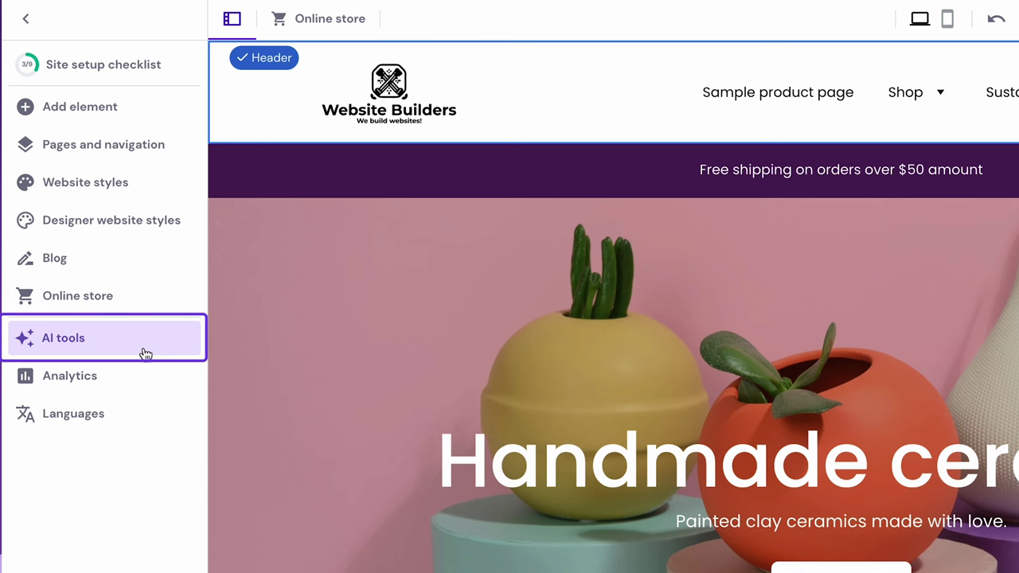
Open the AI Logo maker and look at its option for describing a logo.
click(145, 354)
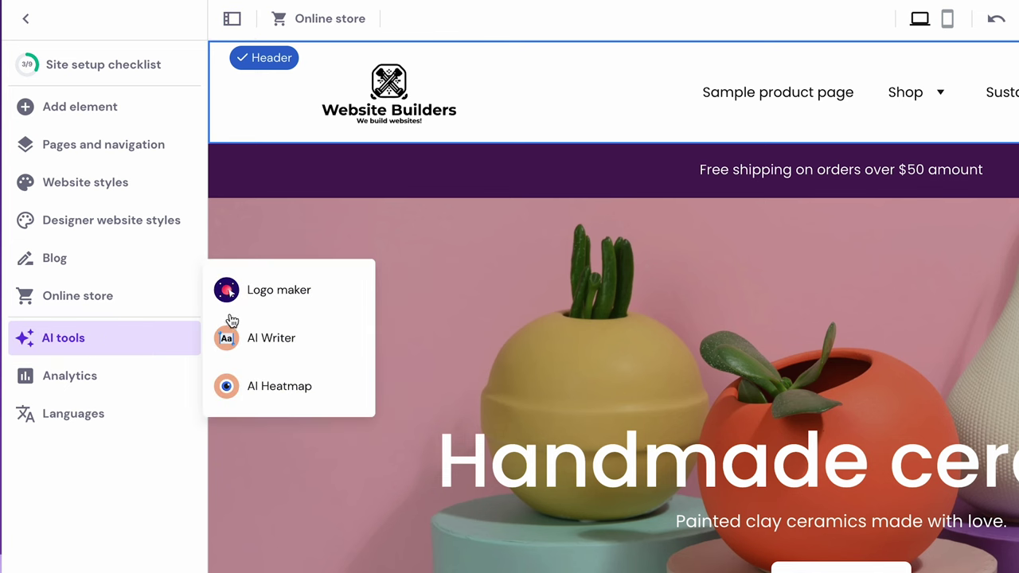
click(286, 291)
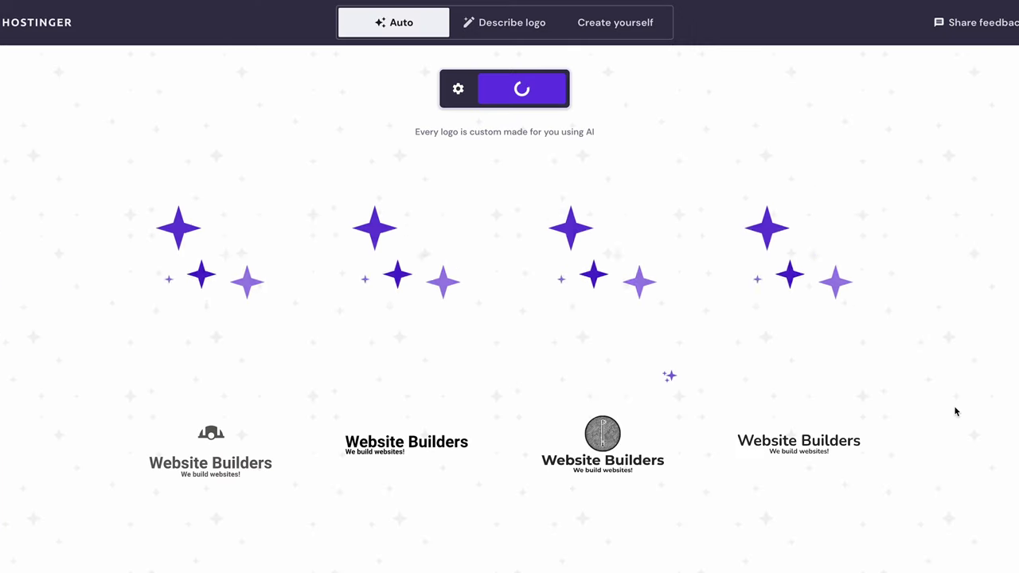
click(538, 31)
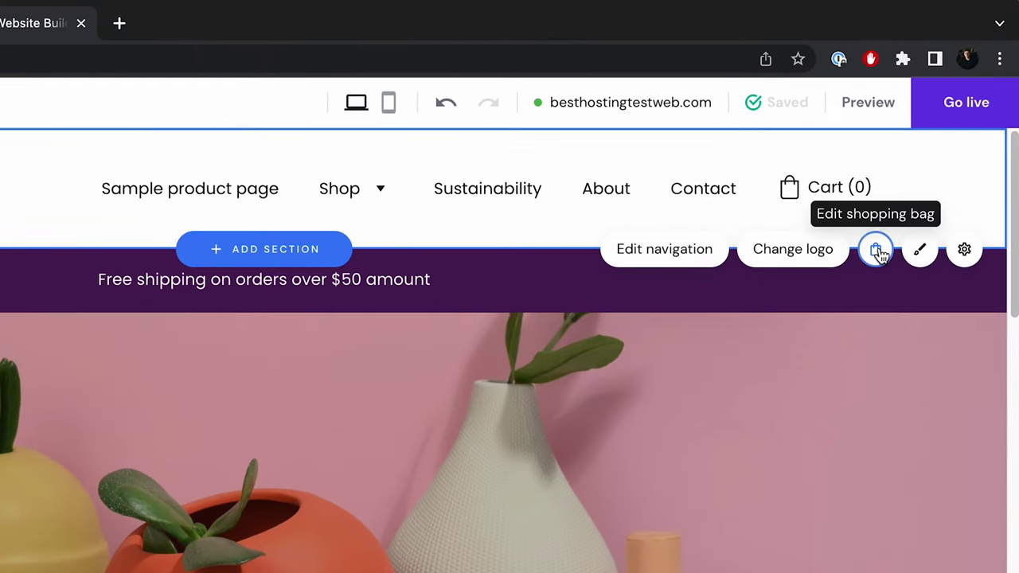
Turn the shopping bag off and back on in the header settings.
click(910, 124)
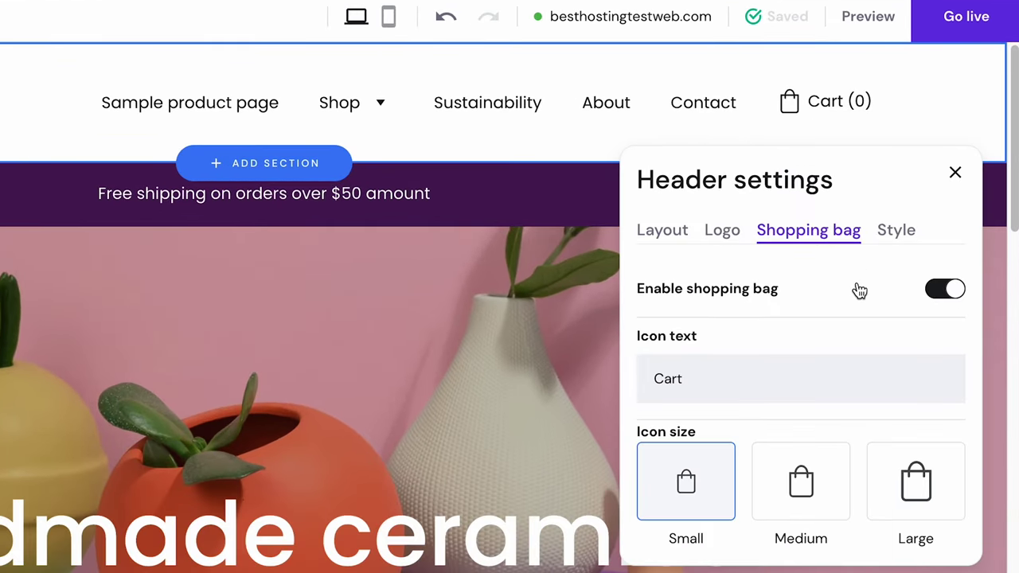
click(945, 290)
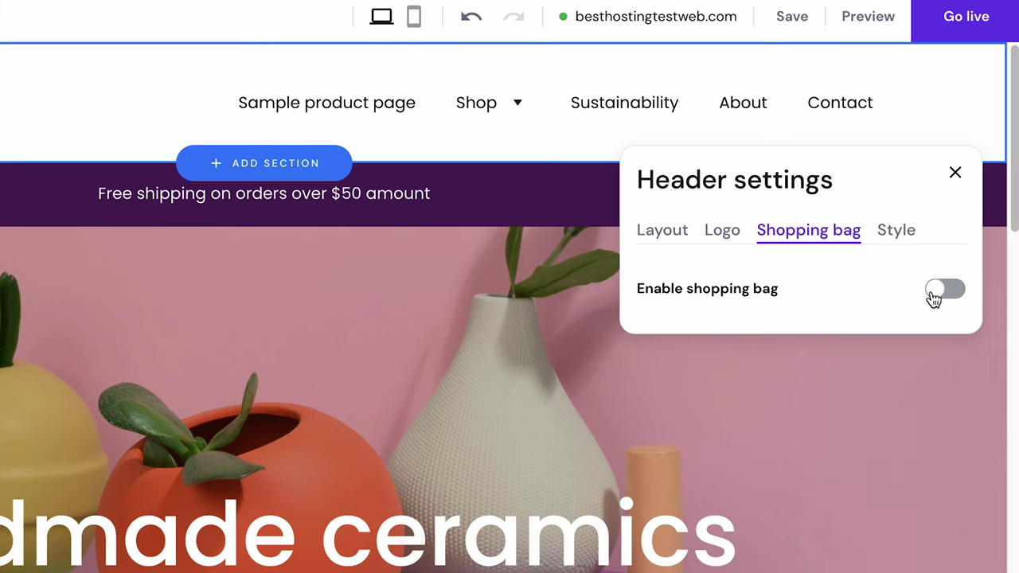
click(945, 290)
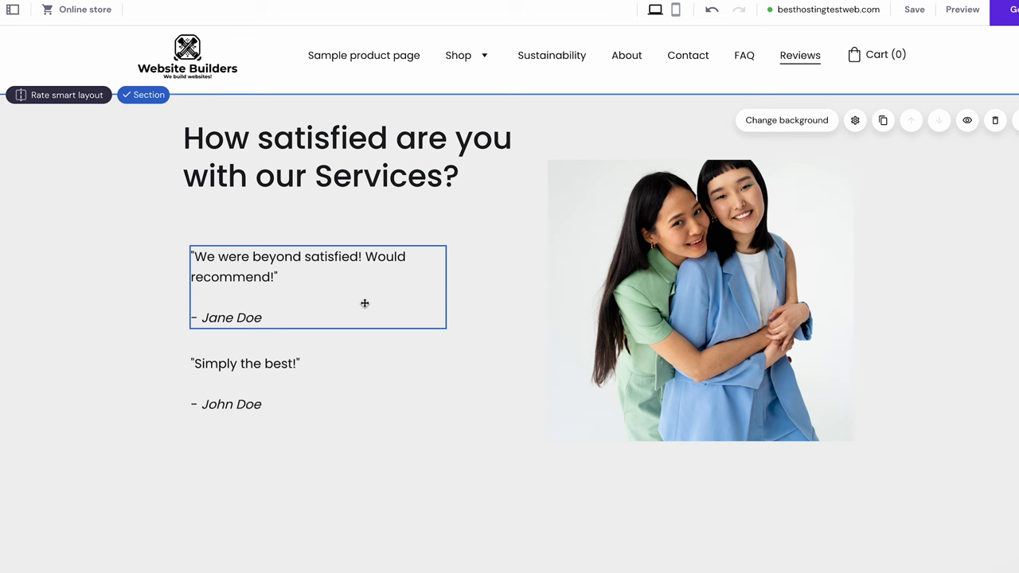
Open the first customer quote on the Reviews page for text editing, and deselect it without changes.
click(339, 278)
click(339, 279)
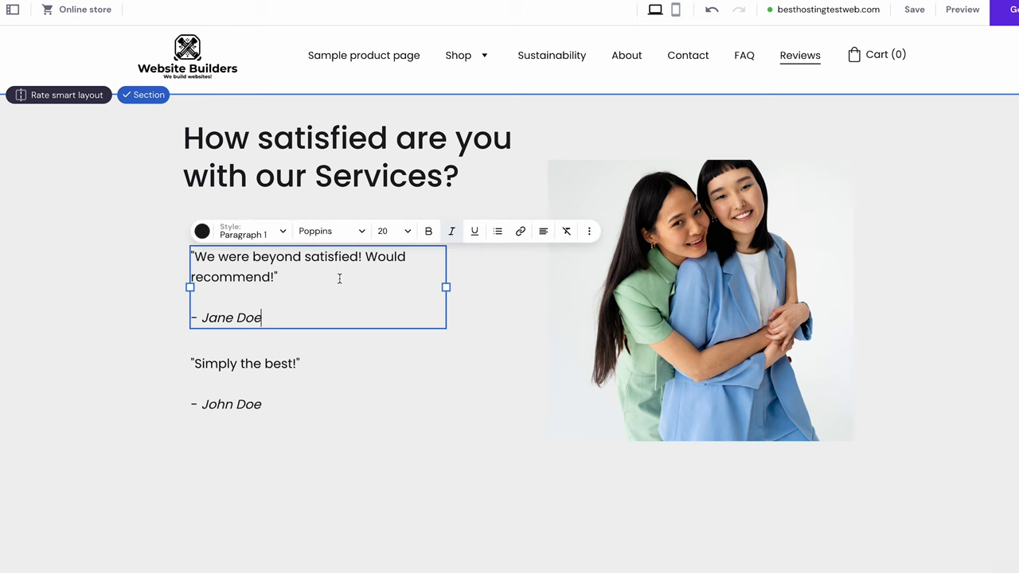
click(375, 459)
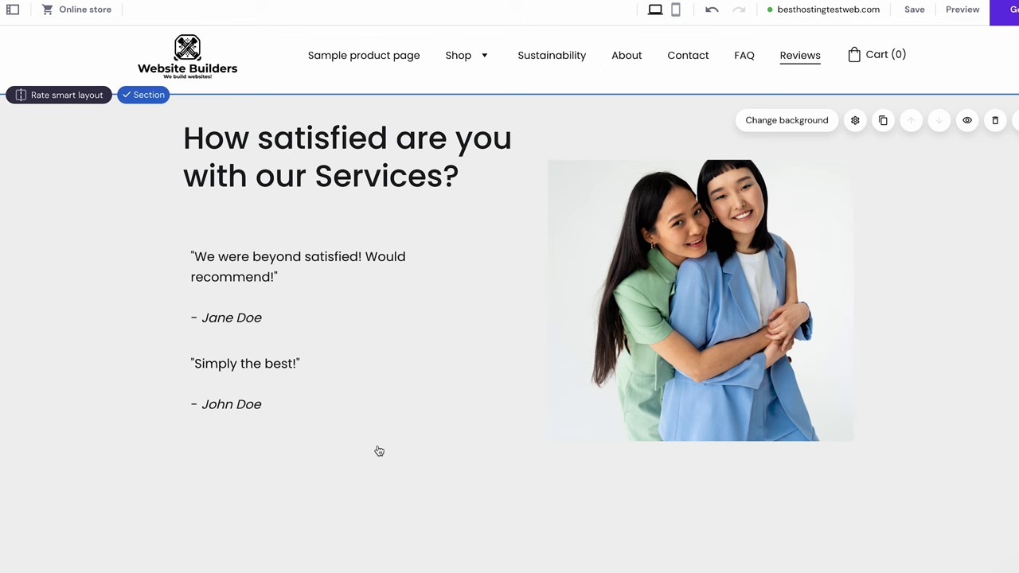
Browse the section templates for the Reviews page and view the Testimonials category.
scroll(375, 450, down, 3)
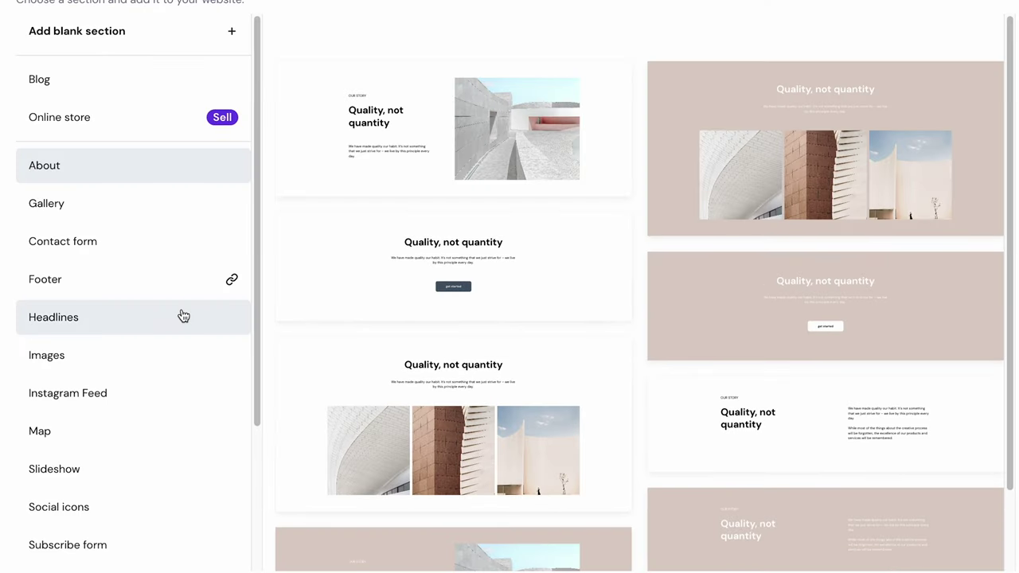
scroll(183, 318, down, 3)
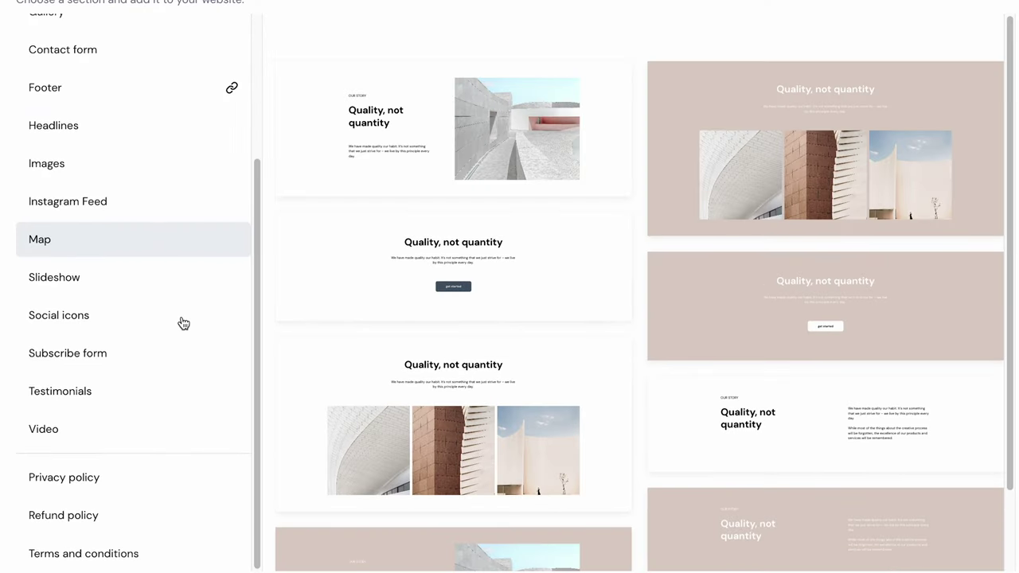
click(178, 390)
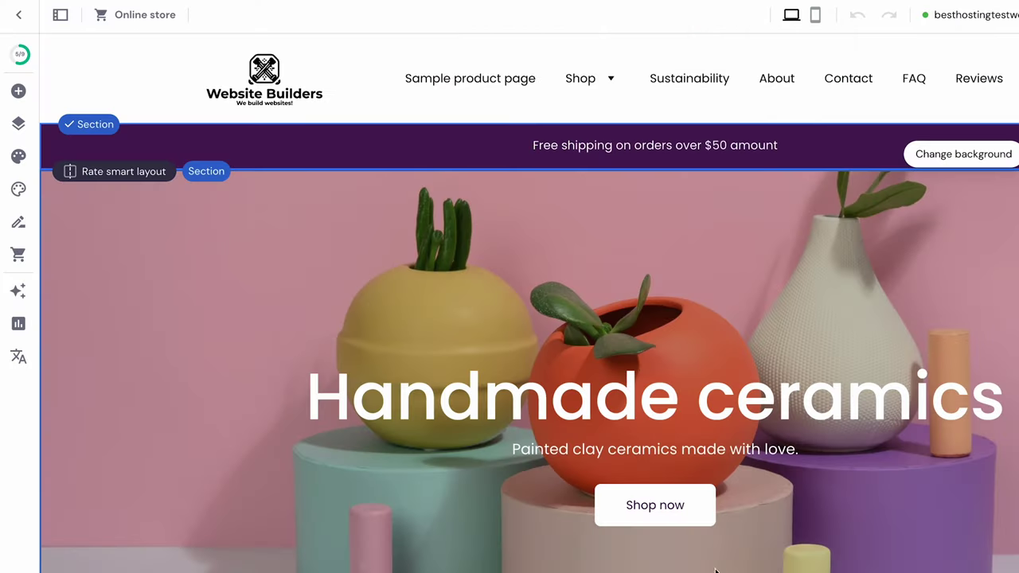
Add a new empty page named "Legal Documents" to the main navigation and save its page settings.
click(18, 123)
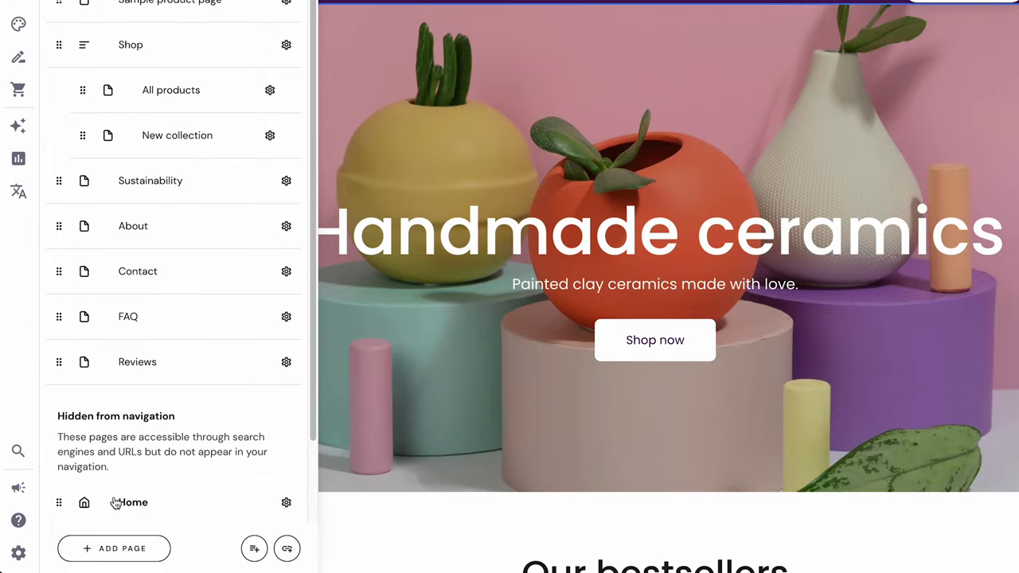
click(103, 548)
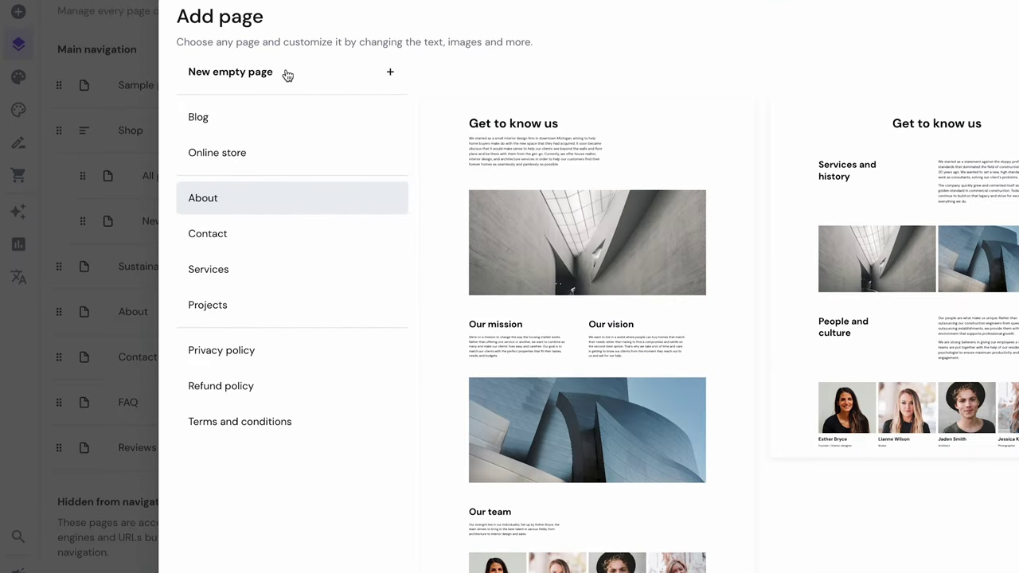
click(288, 75)
click(437, 231)
key(ctrl+a)
text(Legal Documents)
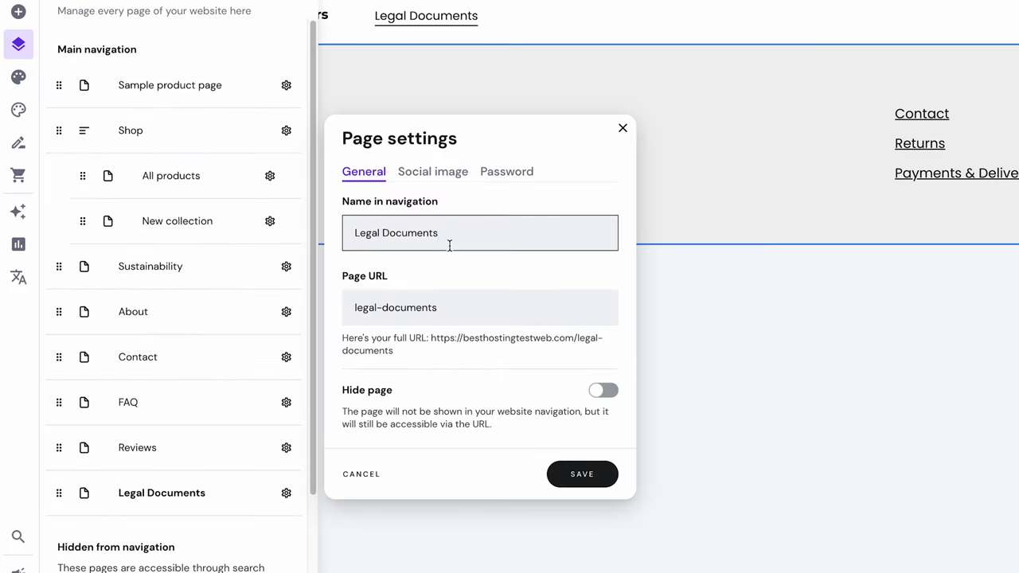
click(577, 478)
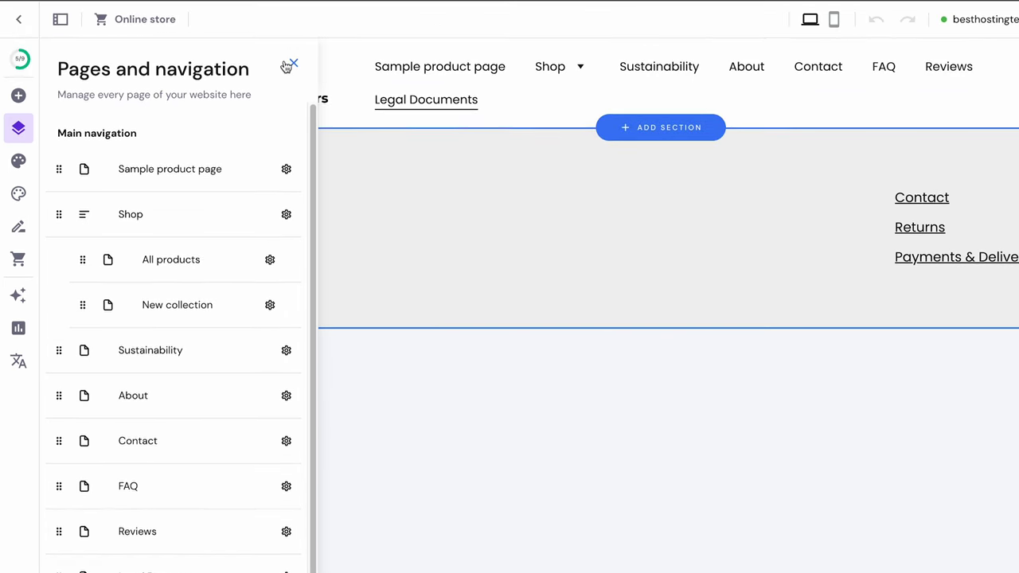
click(405, 74)
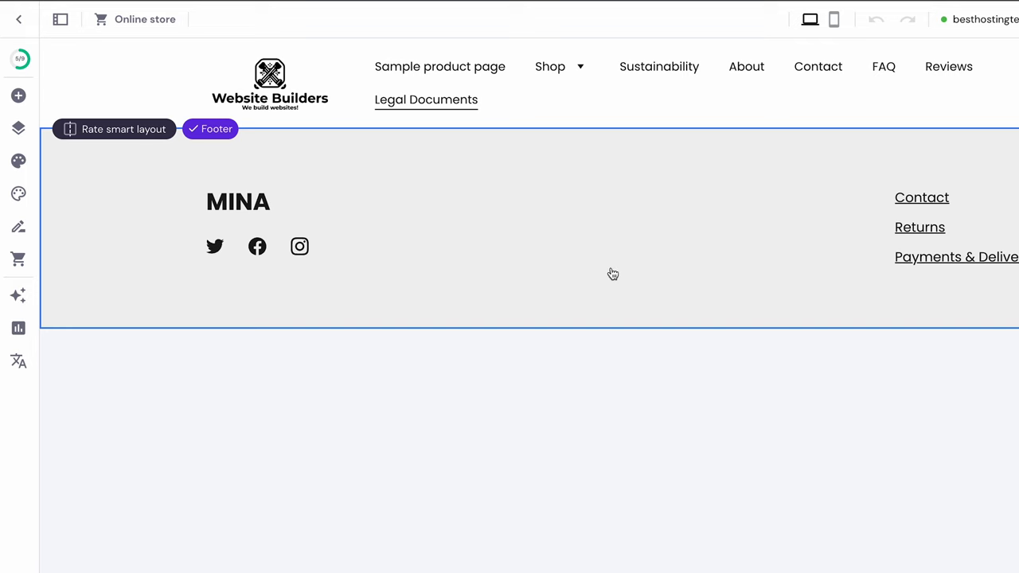
Browse the section templates for the Legal Documents page and view the Privacy policy, Refund policy, and Terms and conditions categories.
mouse_move(642, 127)
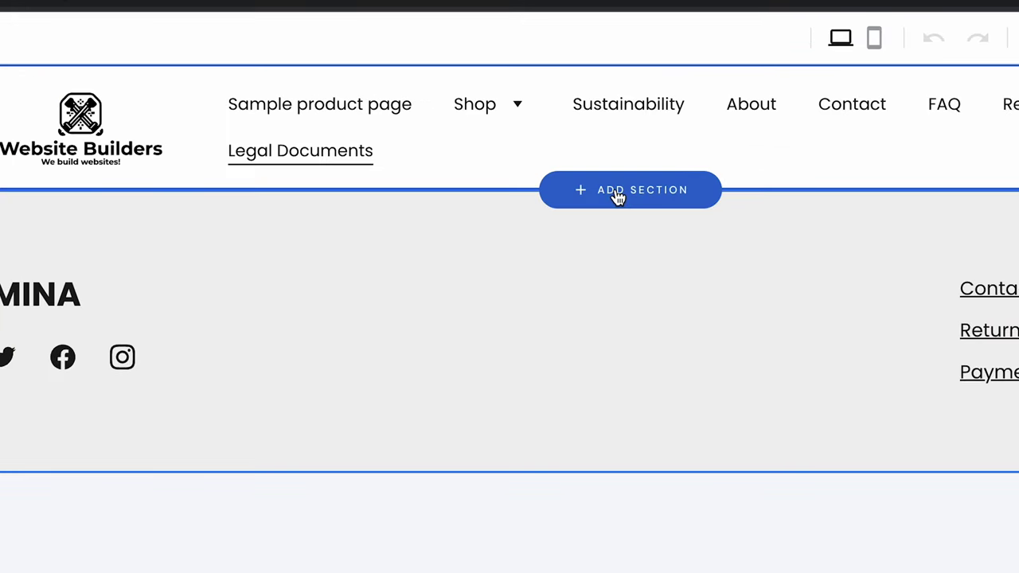
click(629, 197)
scroll(284, 410, down, 5)
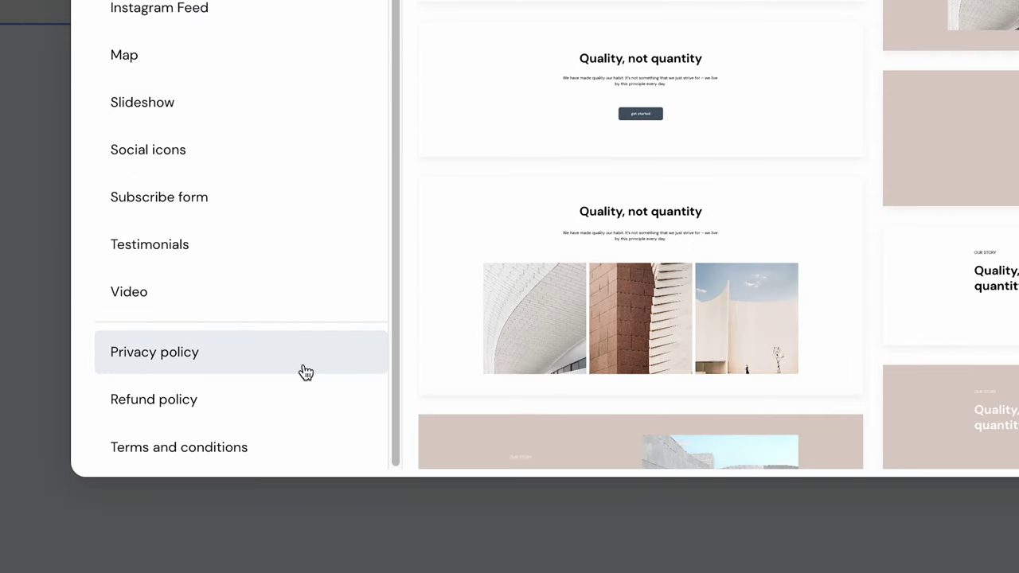
click(304, 374)
click(294, 398)
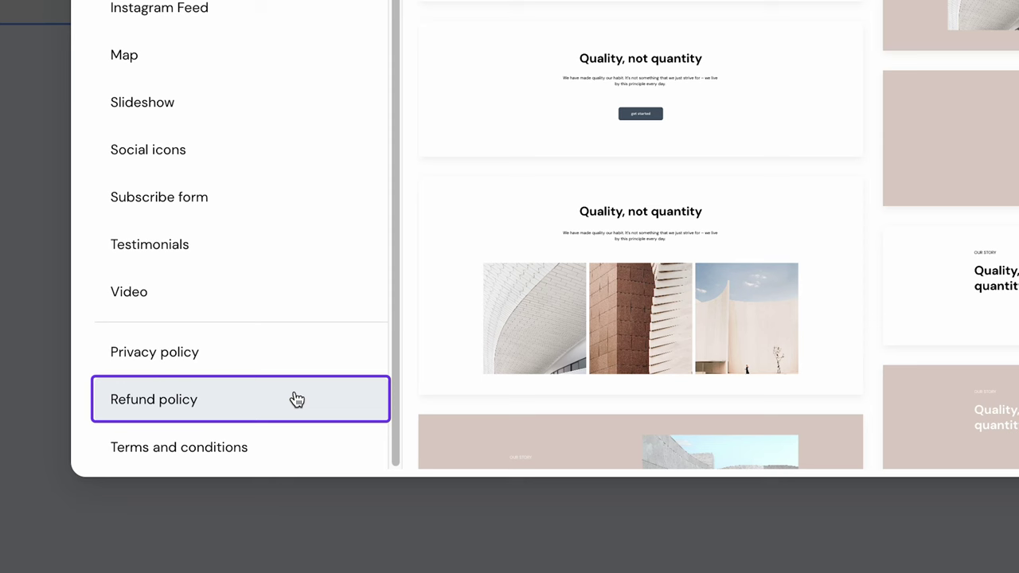
click(292, 449)
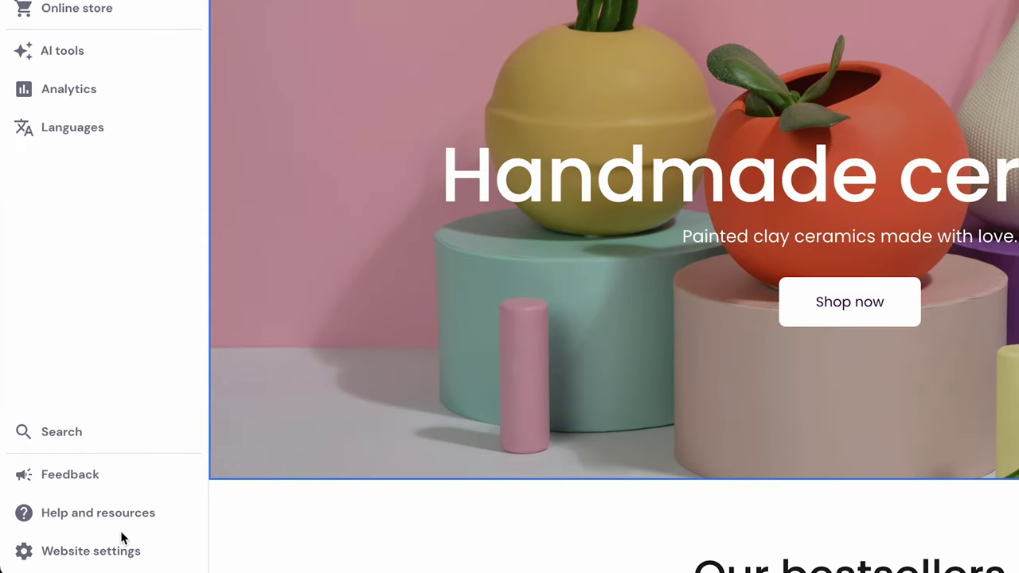
Try the Home page's SEO setup with the brand name "Super Ceramics" and English as website language, and close it before completing all steps.
click(101, 538)
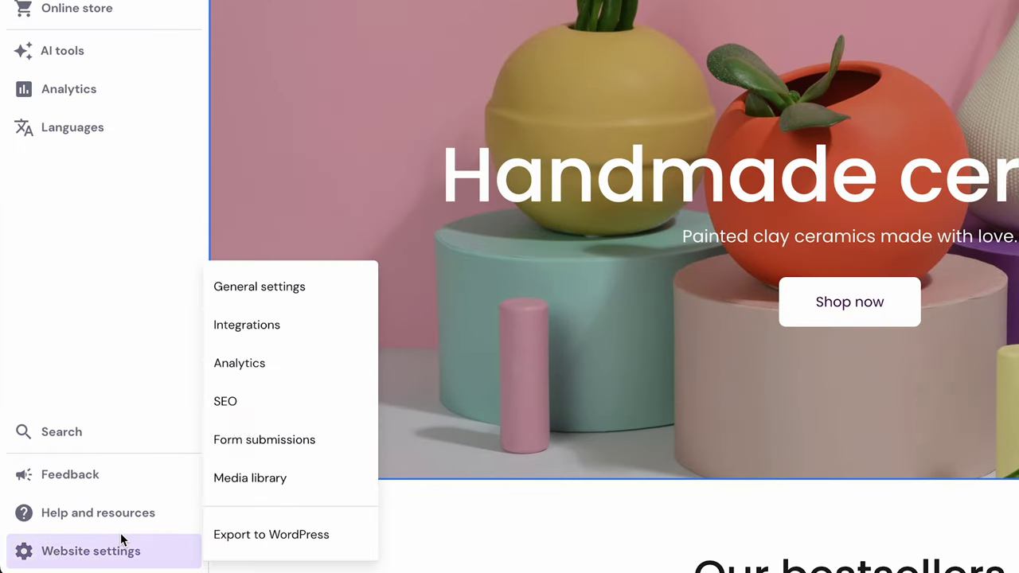
click(329, 408)
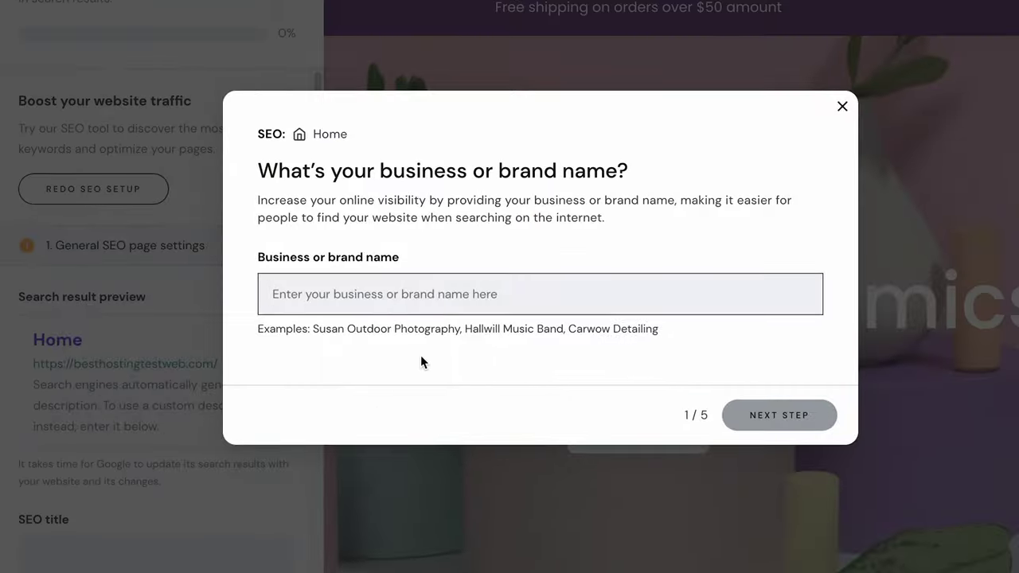
text(Super Ceramics)
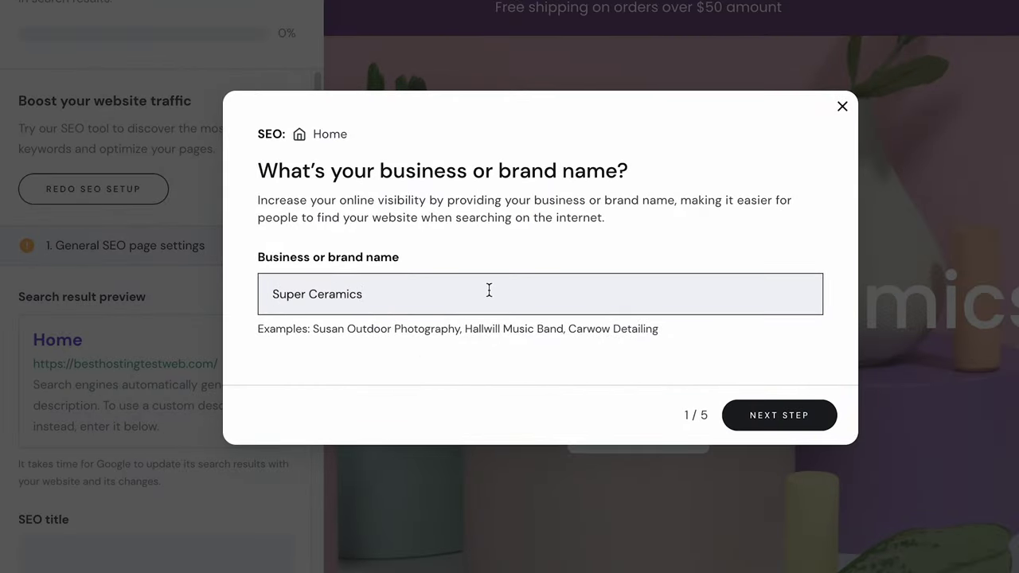
click(736, 413)
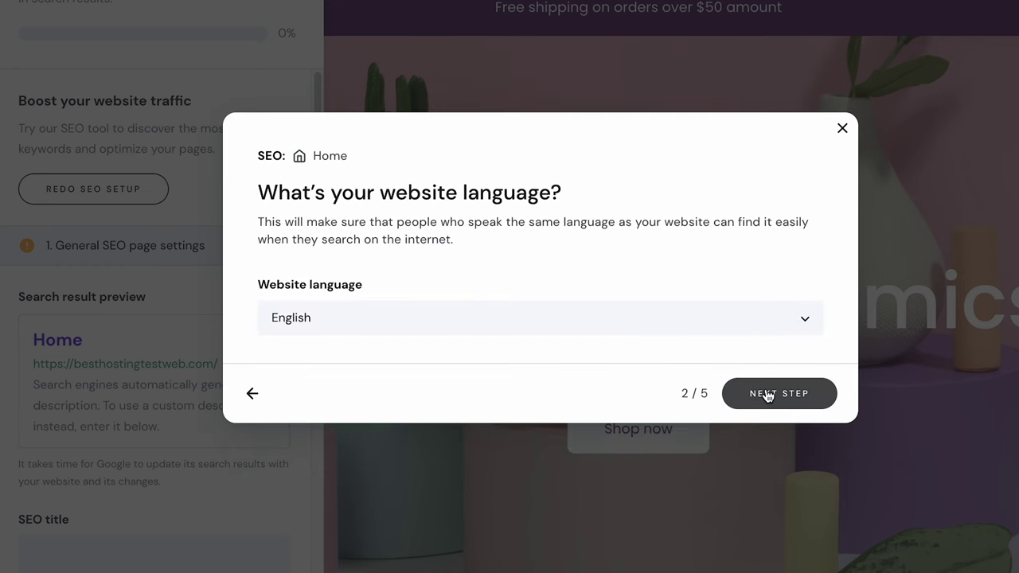
click(766, 394)
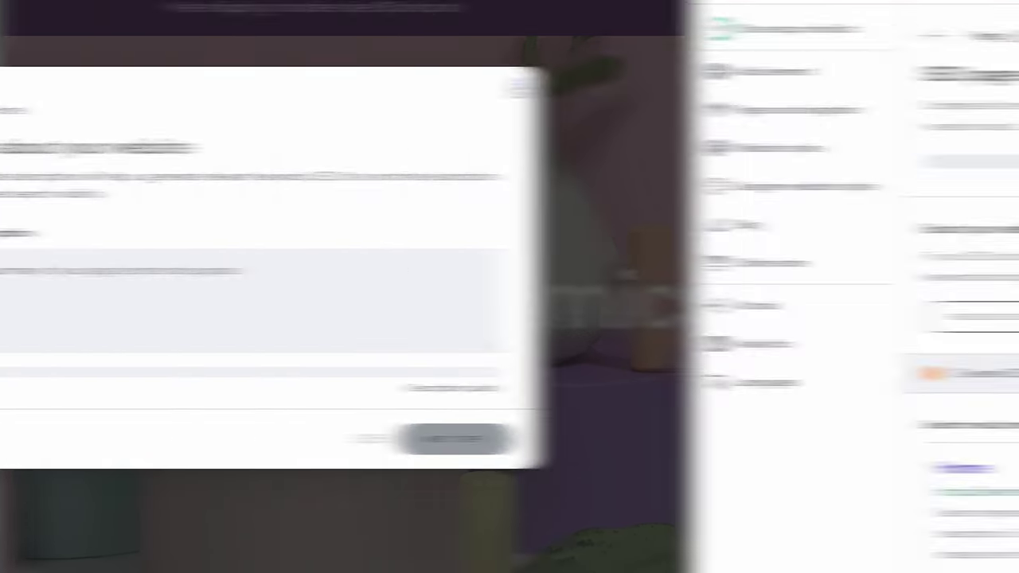
click(841, 85)
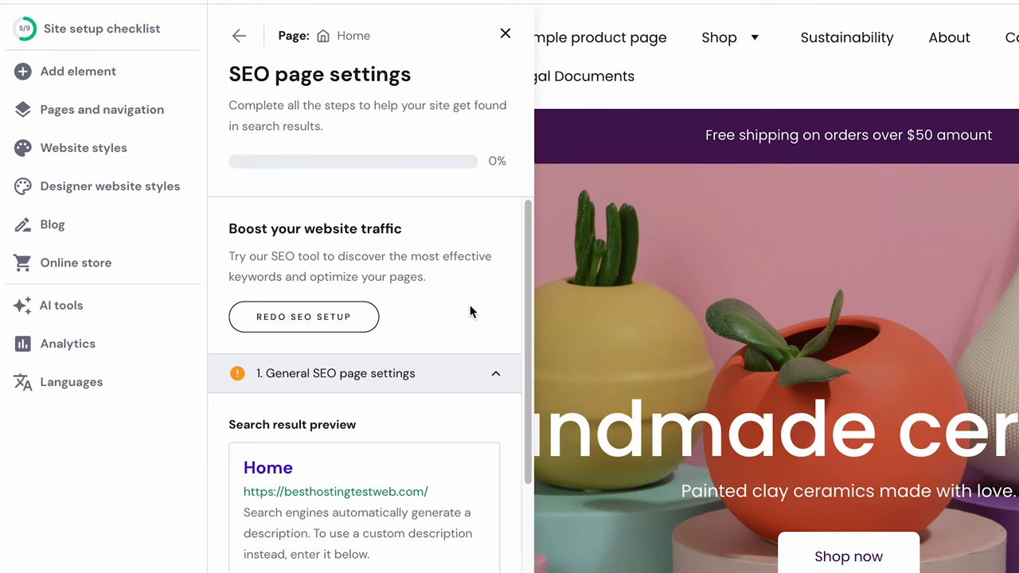
Review the Home page's SEO settings, from the search result preview, SEO title, meta description and keywords to the single H1 heading advice.
scroll(470, 312, down, 4)
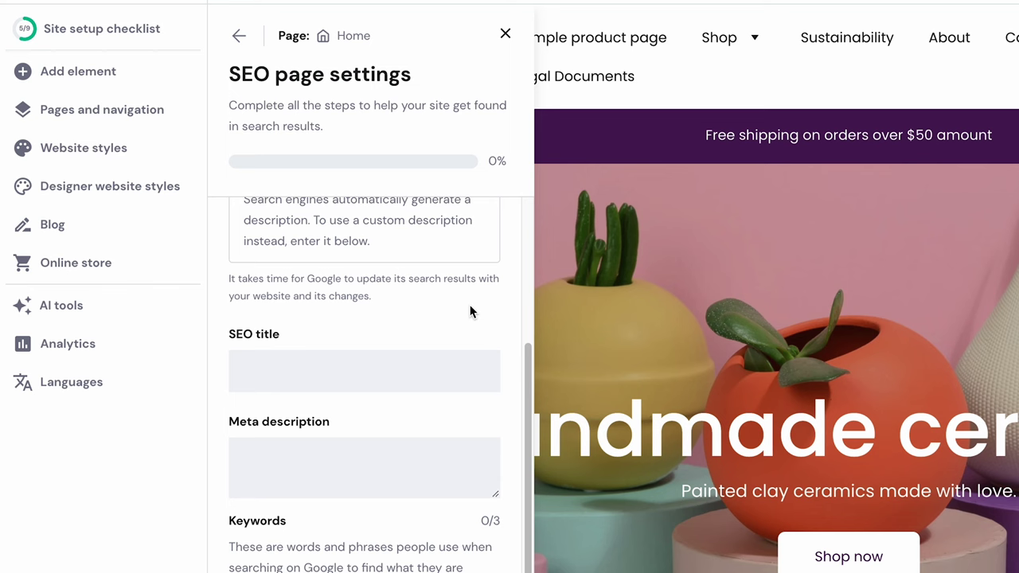
scroll(470, 312, down, 5)
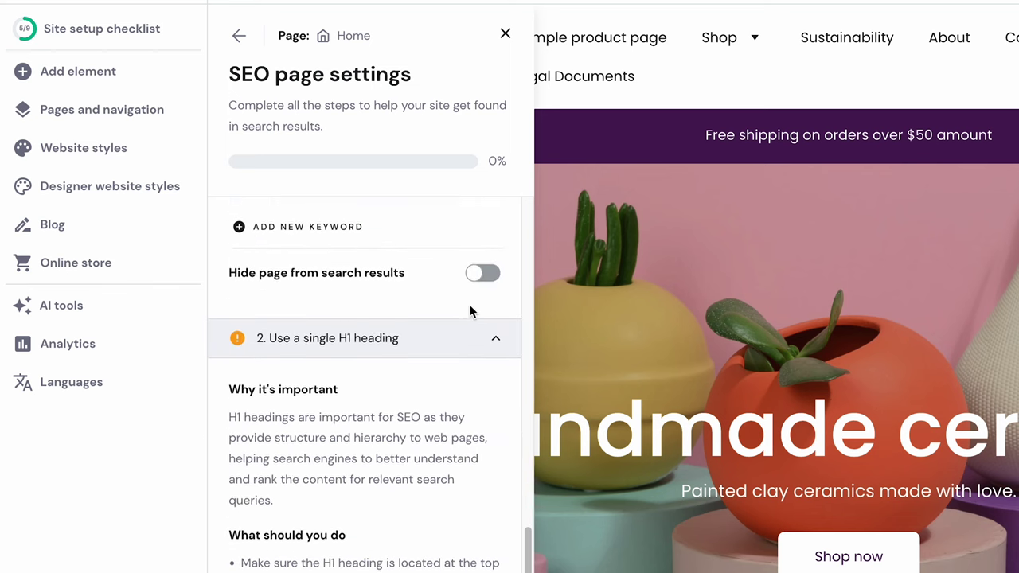
scroll(470, 312, down, 2)
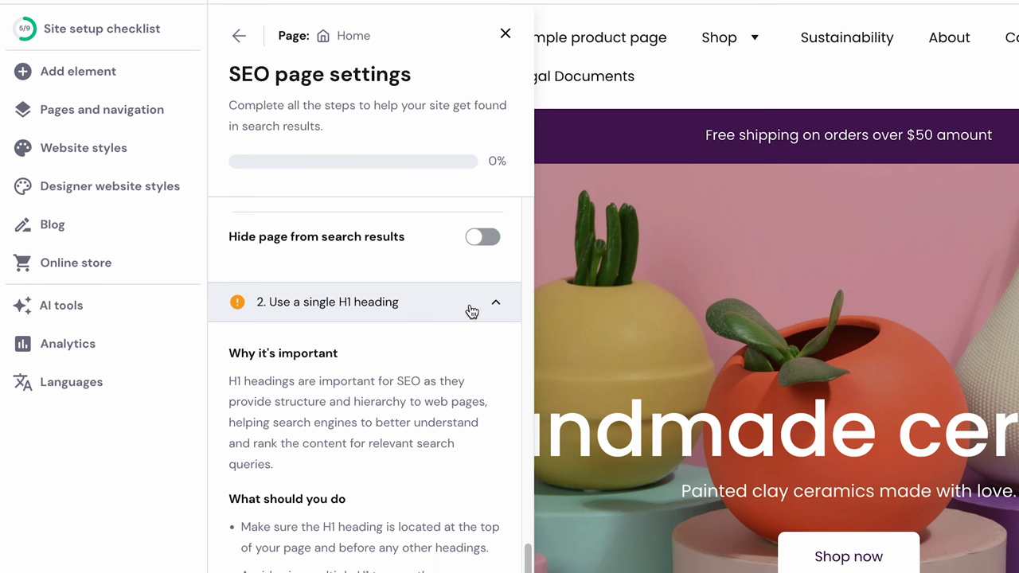
scroll(472, 311, up, 6)
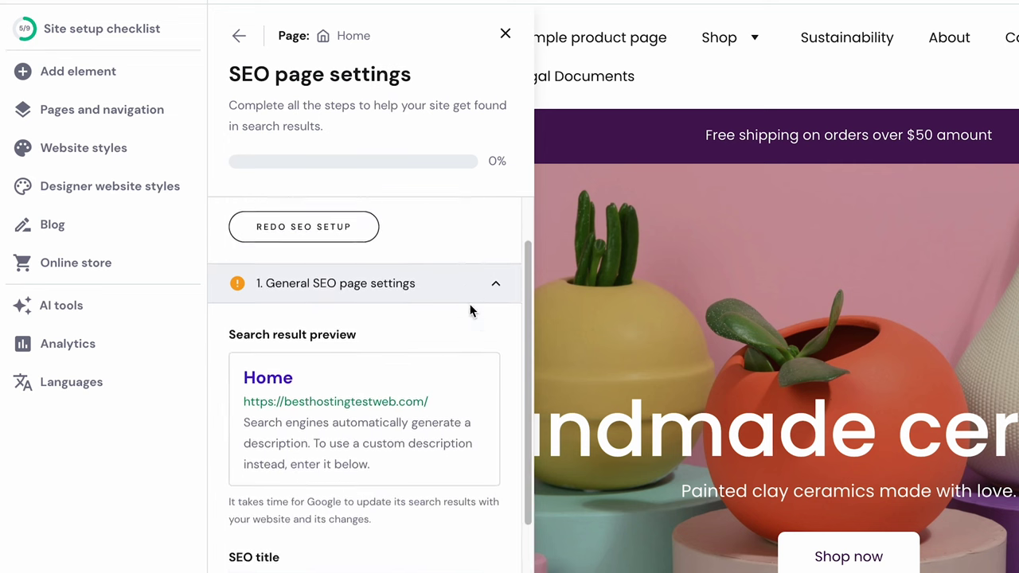
scroll(470, 312, up, 2)
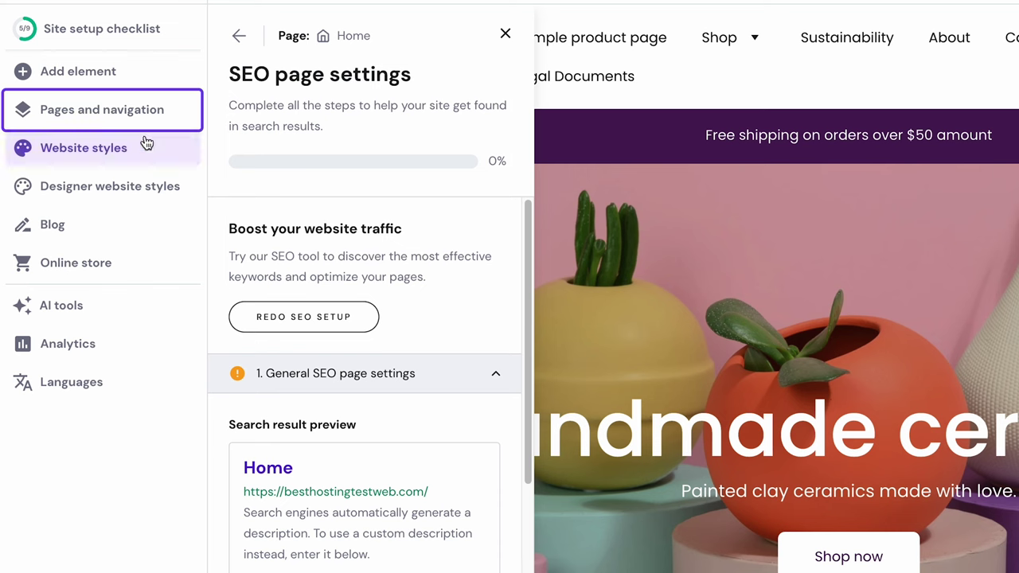
Open the Contact page's SEO settings and review its search result preview, SEO title, meta description and keywords.
click(141, 111)
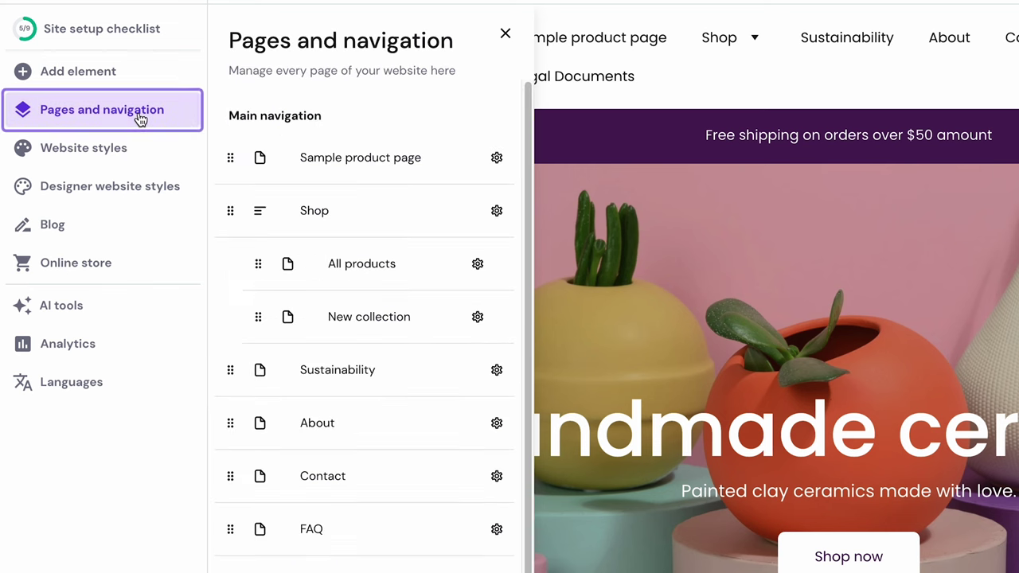
click(370, 478)
click(497, 476)
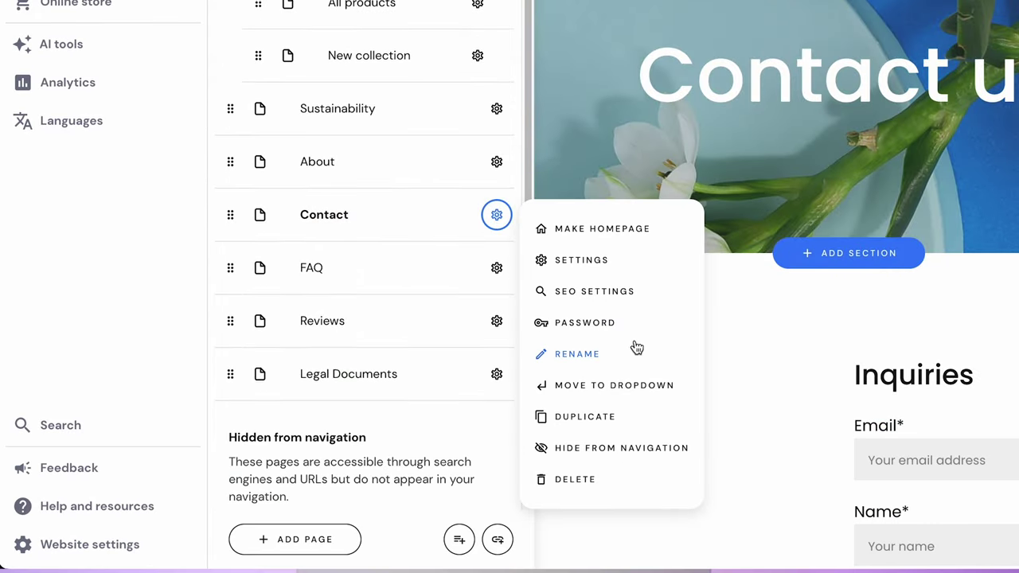
click(651, 290)
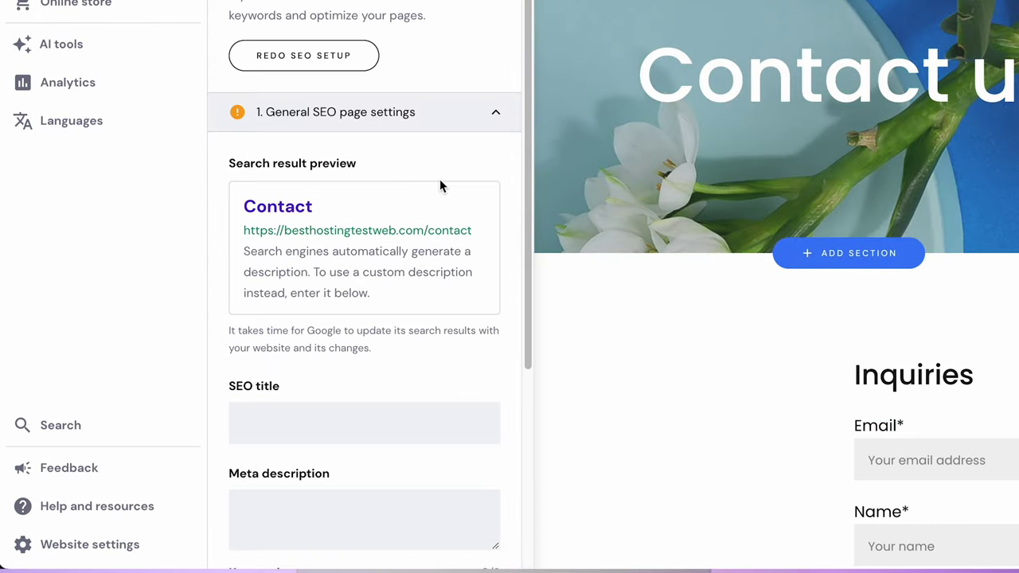
scroll(440, 186, down, 5)
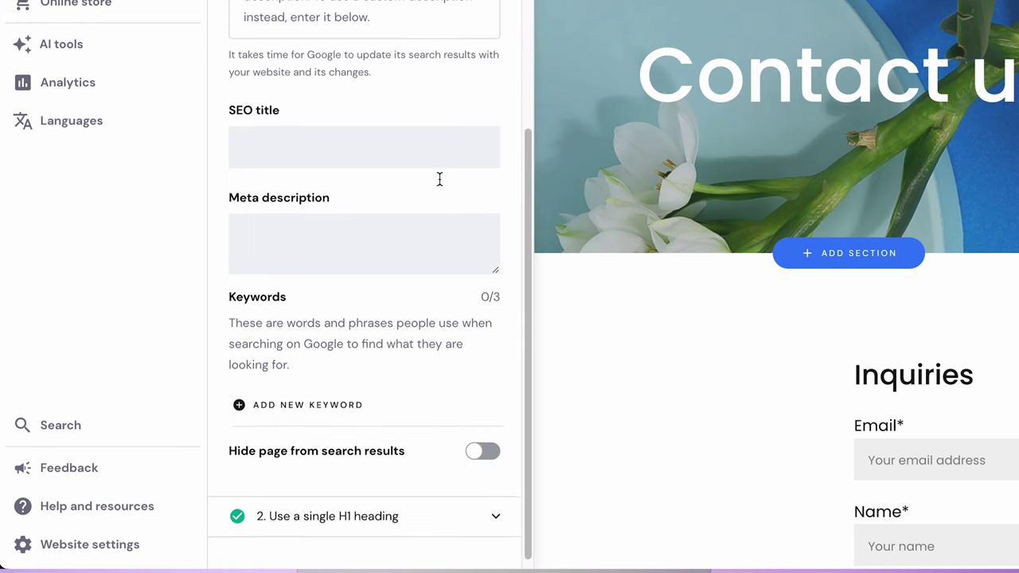
scroll(438, 178, up, 3)
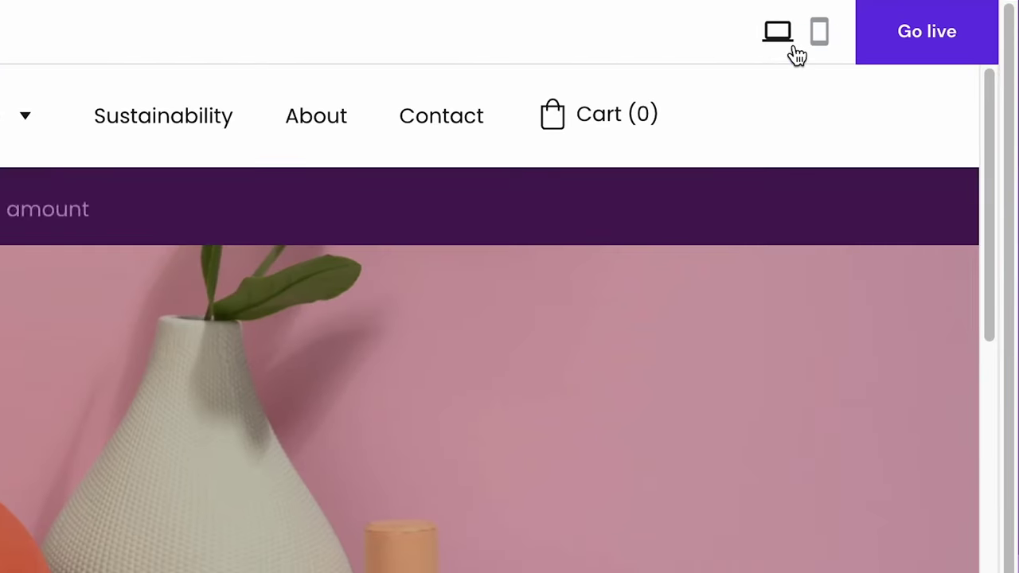
View the About and Sustainability pages in preview mode, and return to the editor.
click(340, 126)
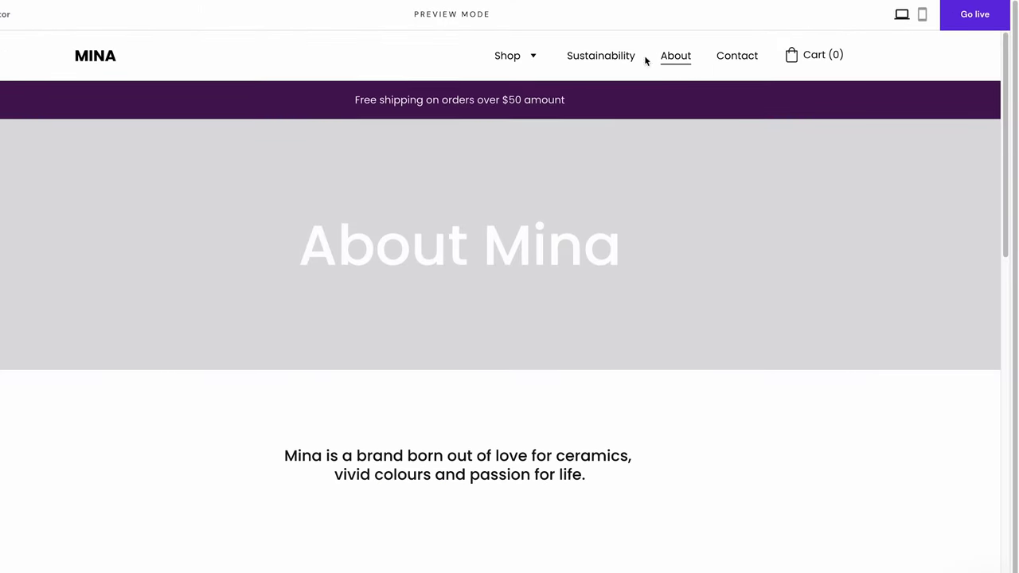
click(220, 125)
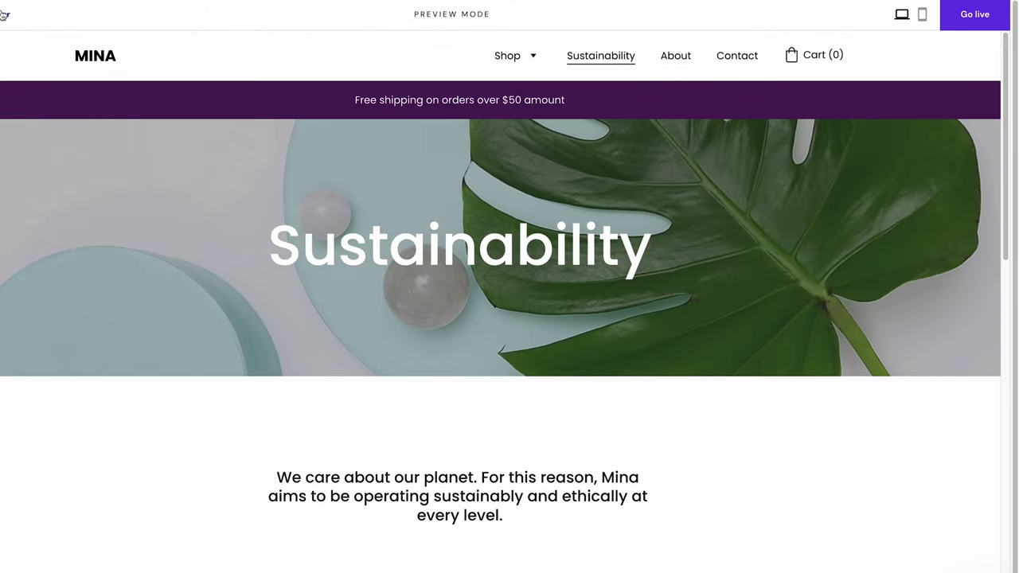
click(4, 15)
View the Contact and About pages of the MINA site in the editor.
click(726, 19)
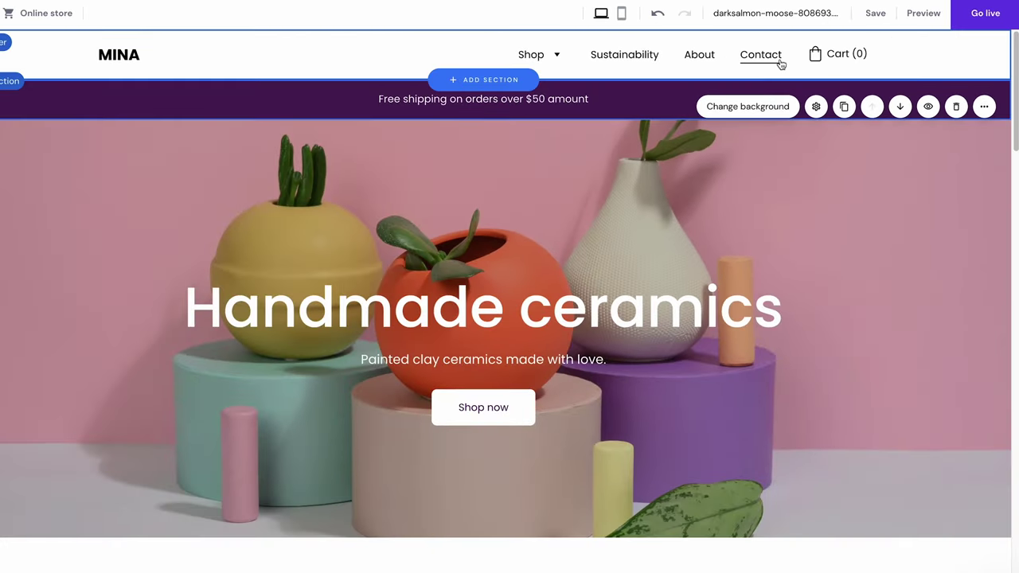
click(780, 62)
click(711, 62)
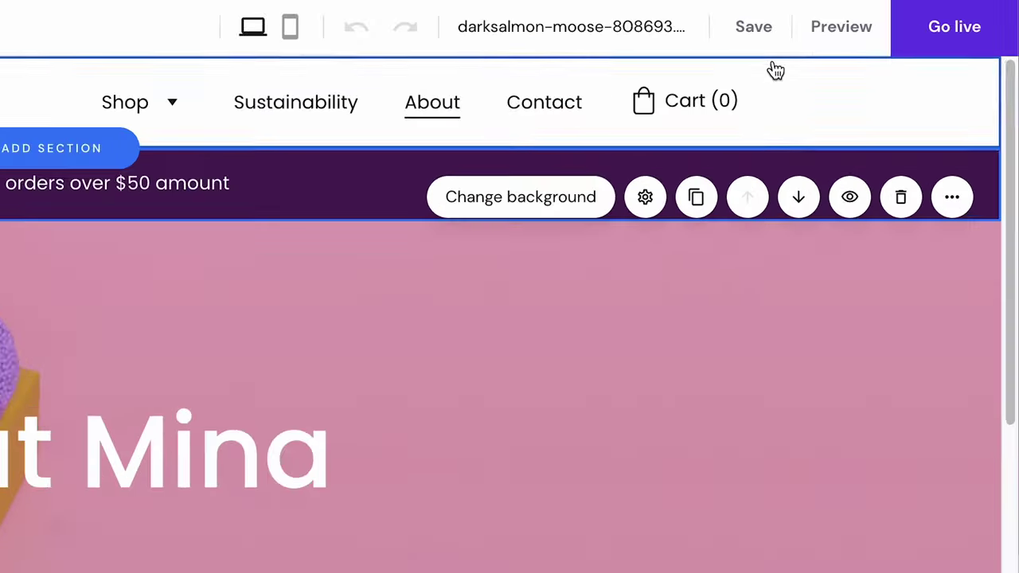